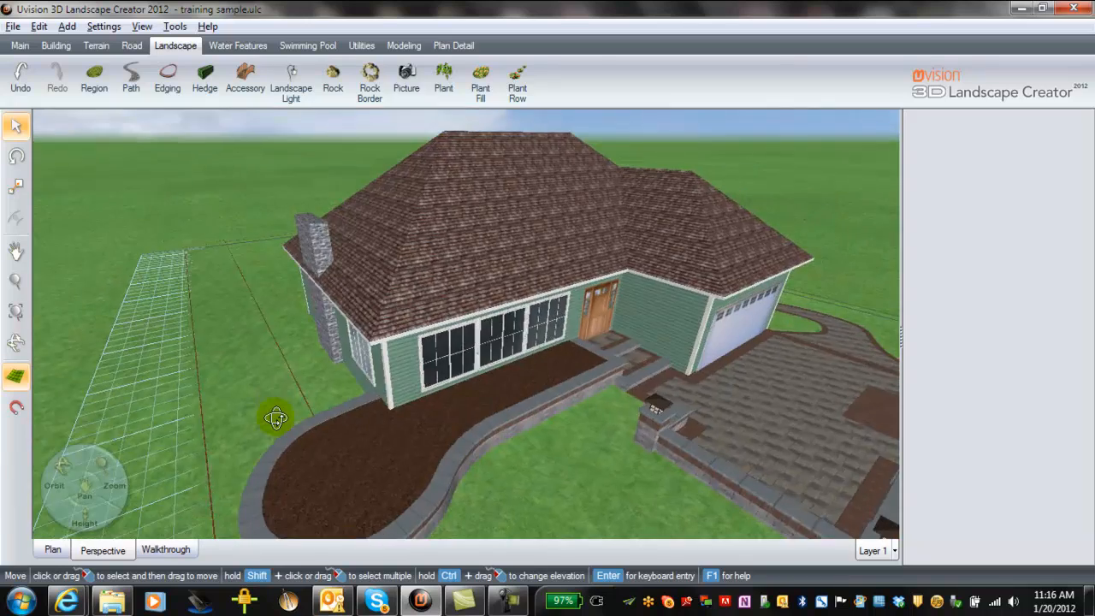
Step: Group the corner pillar of the low wall in front of the garage with the lantern on top of it
middle_click_drag(505, 244, 376, 173)
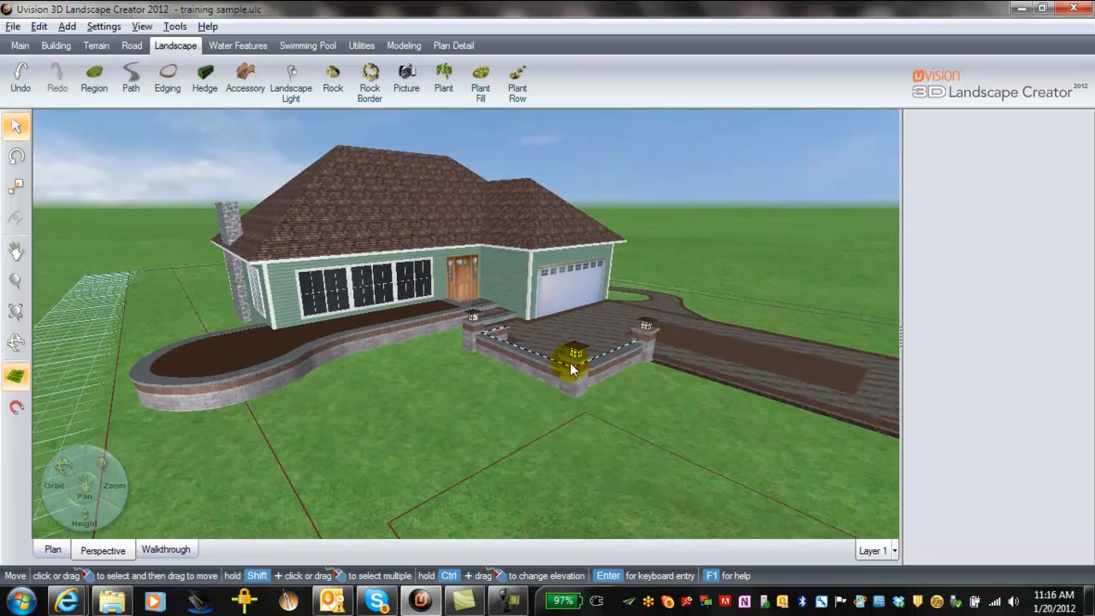
scroll(580, 366, "up", 3)
middle_click_drag(675, 394, 377, 201)
scroll(495, 335, "up", 3)
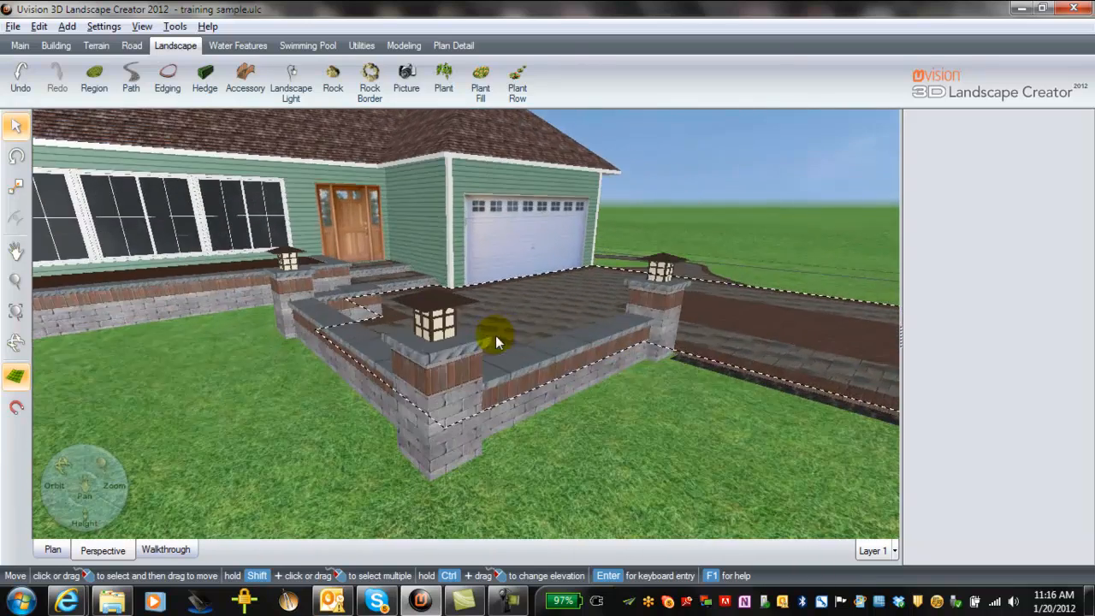
middle_click_drag(560, 506, 675, 431)
scroll(675, 432, "up", 3)
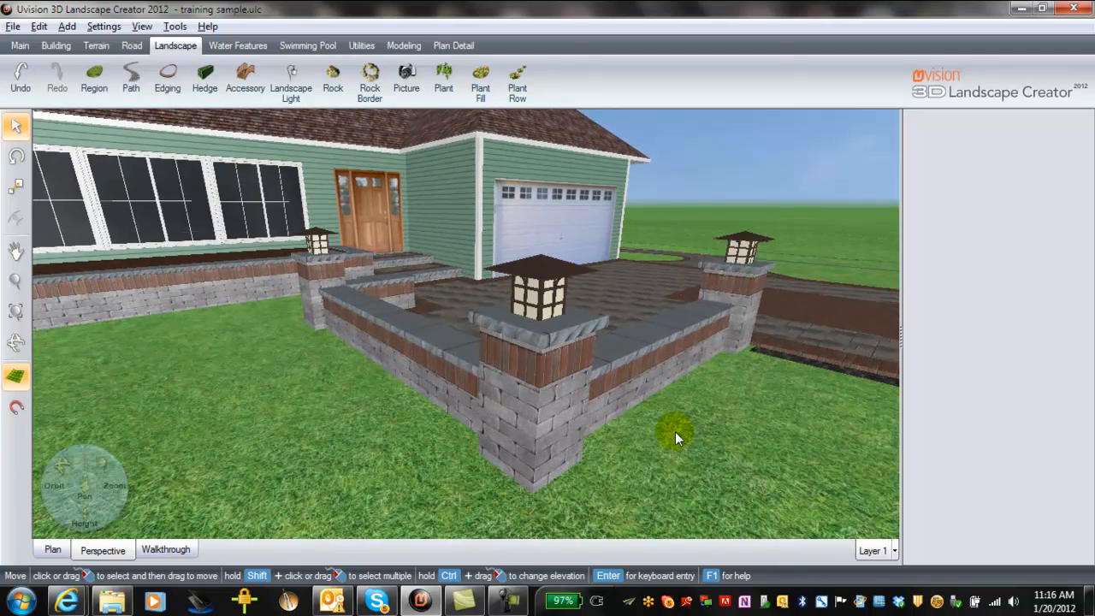
right_click_drag(672, 442, 689, 427)
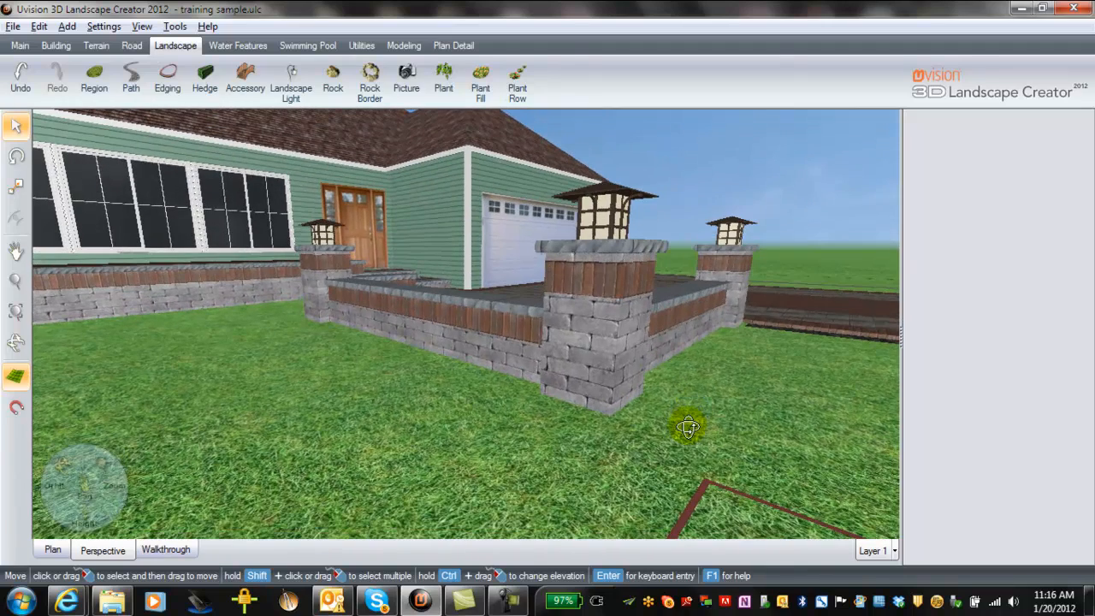
left_click(606, 337)
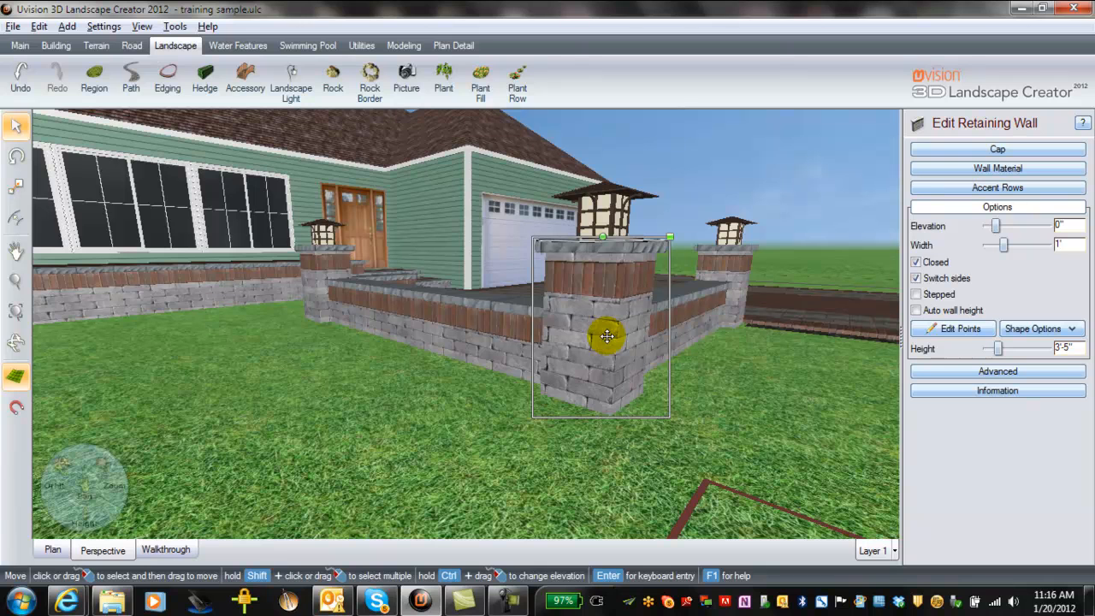
left_click(606, 210, "shift")
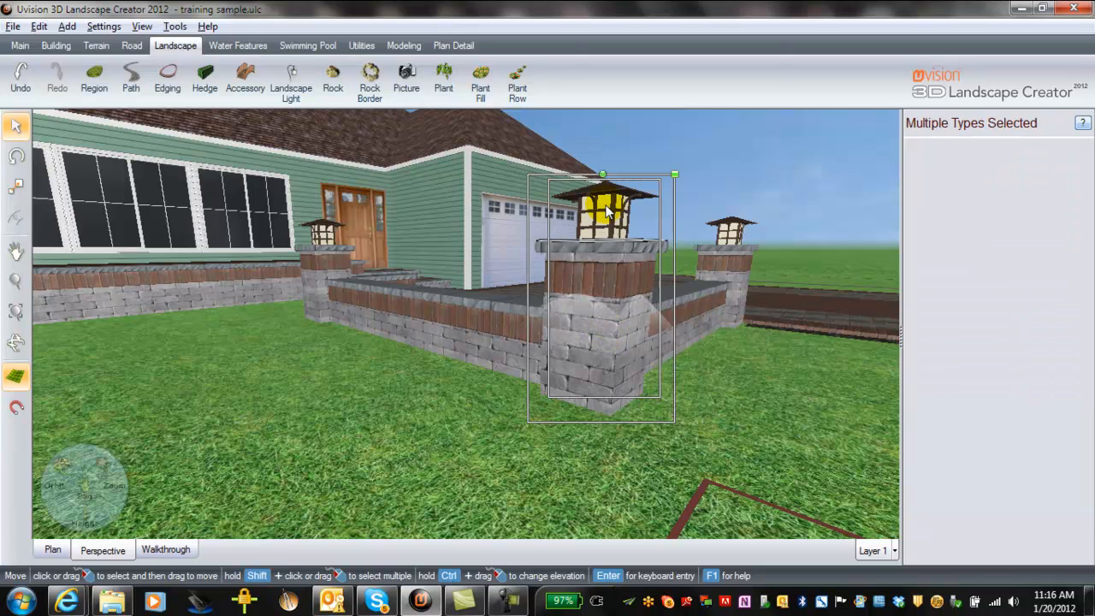
right_click(607, 210)
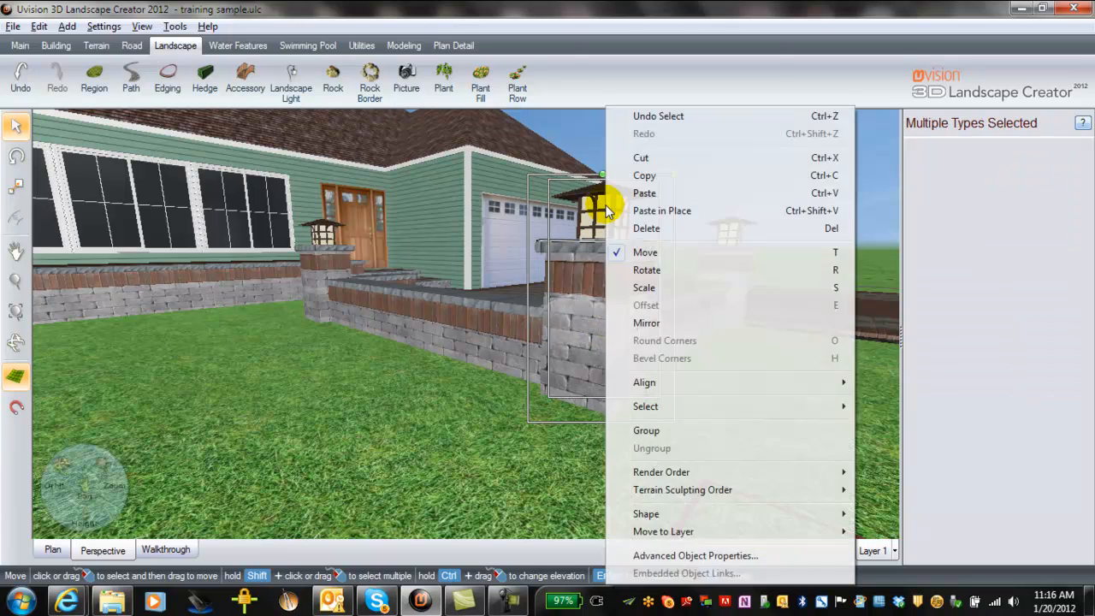
left_click(647, 431)
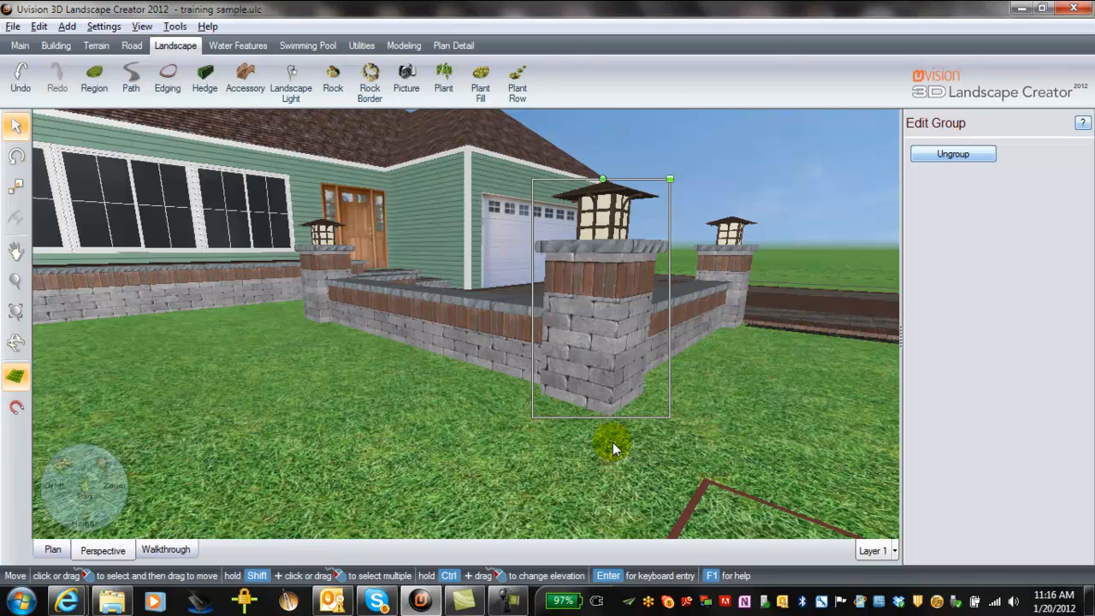
Step: Duplicate the pillar-and-lantern group and move the copy to the walled patio behind the house
left_click_drag(484, 310, 427, 434)
scroll(500, 442, "down", 5)
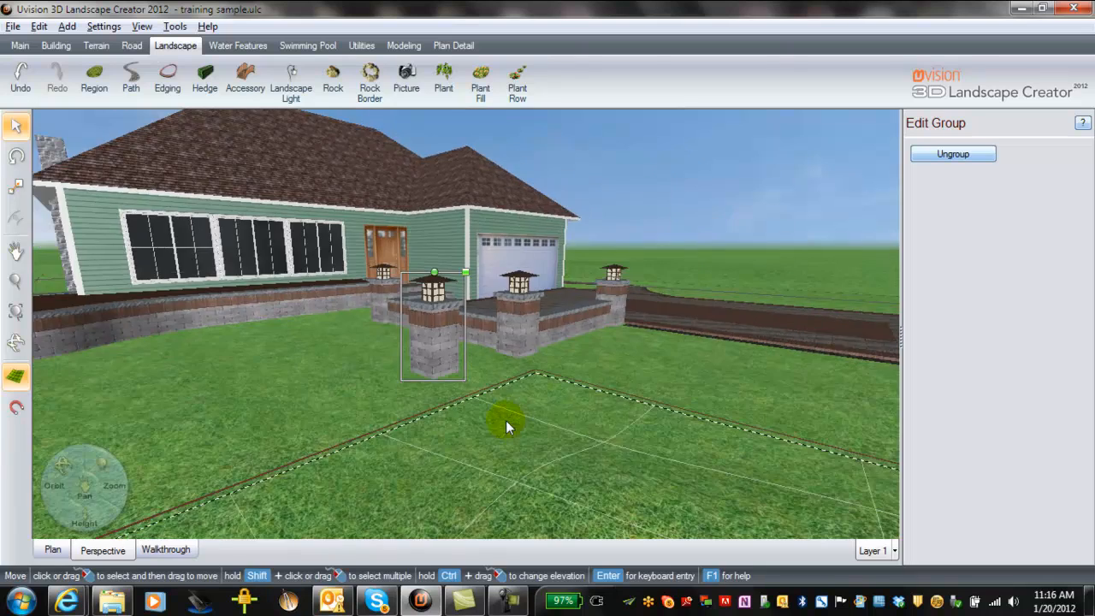
scroll(505, 420, "down", 3)
middle_click_drag(300, 411, 416, 422)
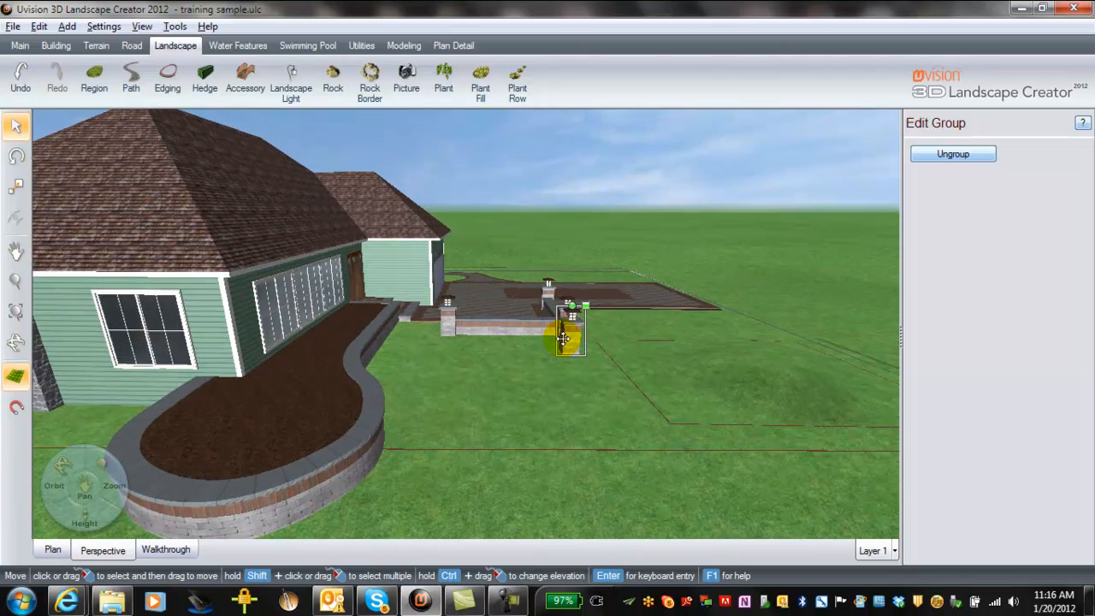
middle_click_drag(80, 313, 150, 320)
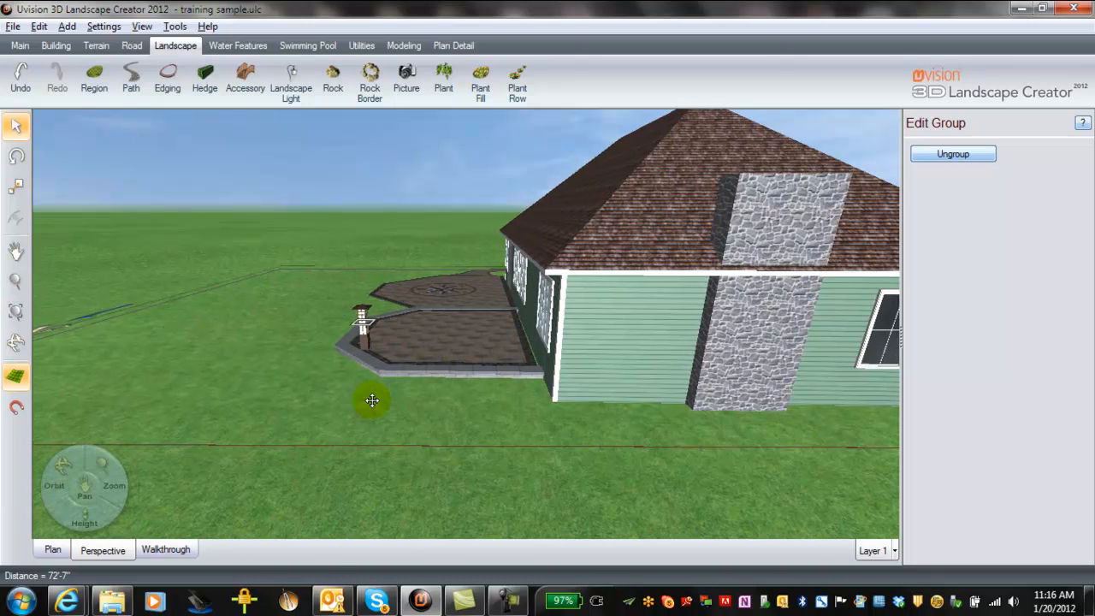
left_click(398, 413)
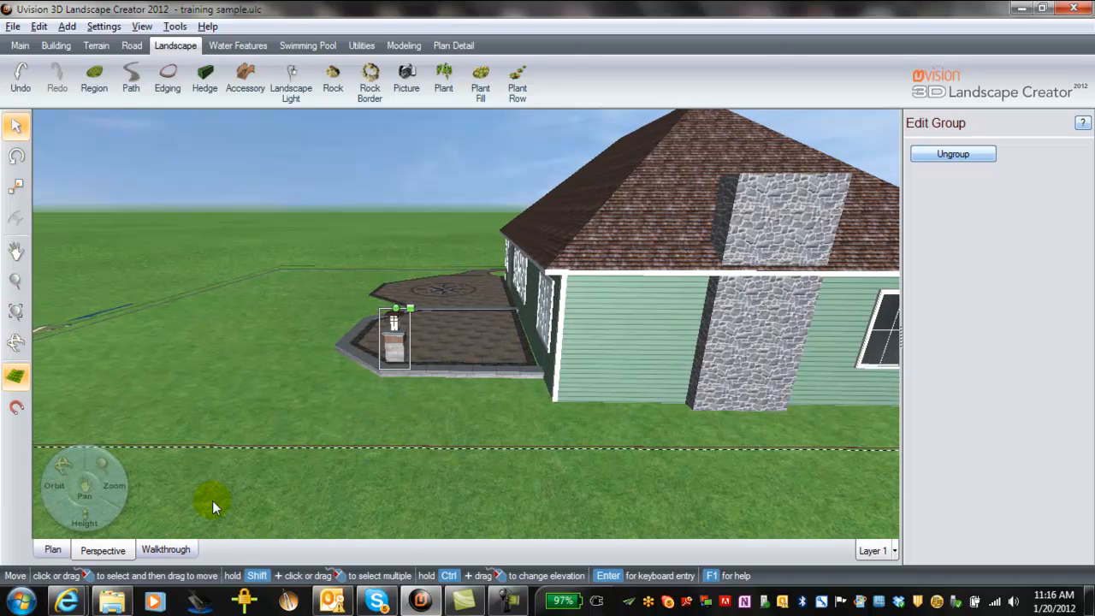
Step: In the plan view, position the pillar group on the corner where the patio wall's straight edge meets its first angled section
left_click(53, 550)
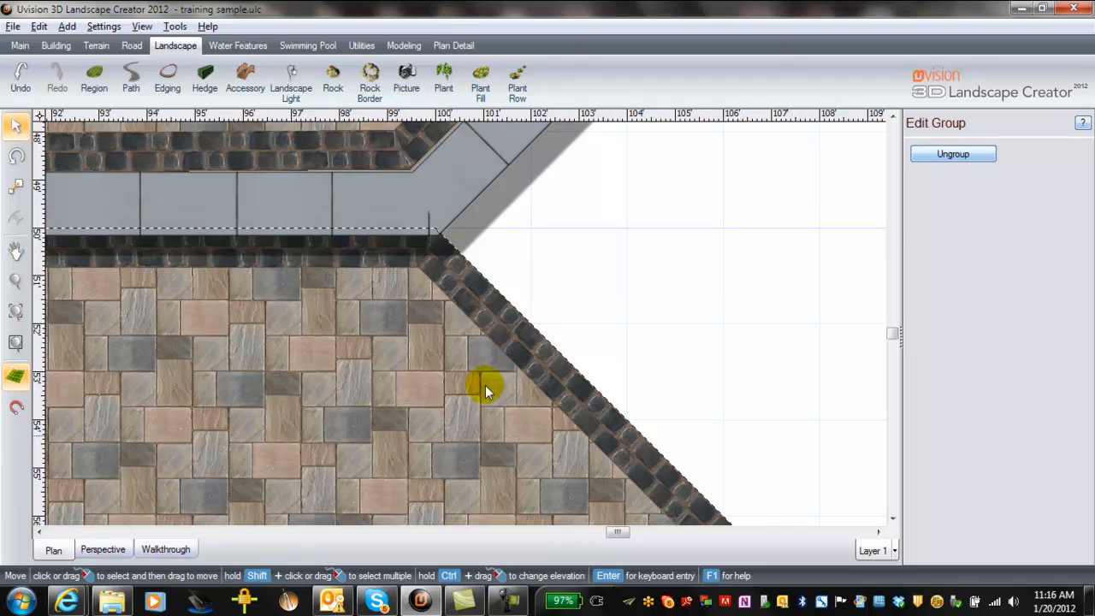
scroll(537, 293, "down", 10)
middle_click_drag(565, 269, 395, 547)
middle_click_drag(401, 109, 440, 111)
left_click_drag(306, 234, 312, 197)
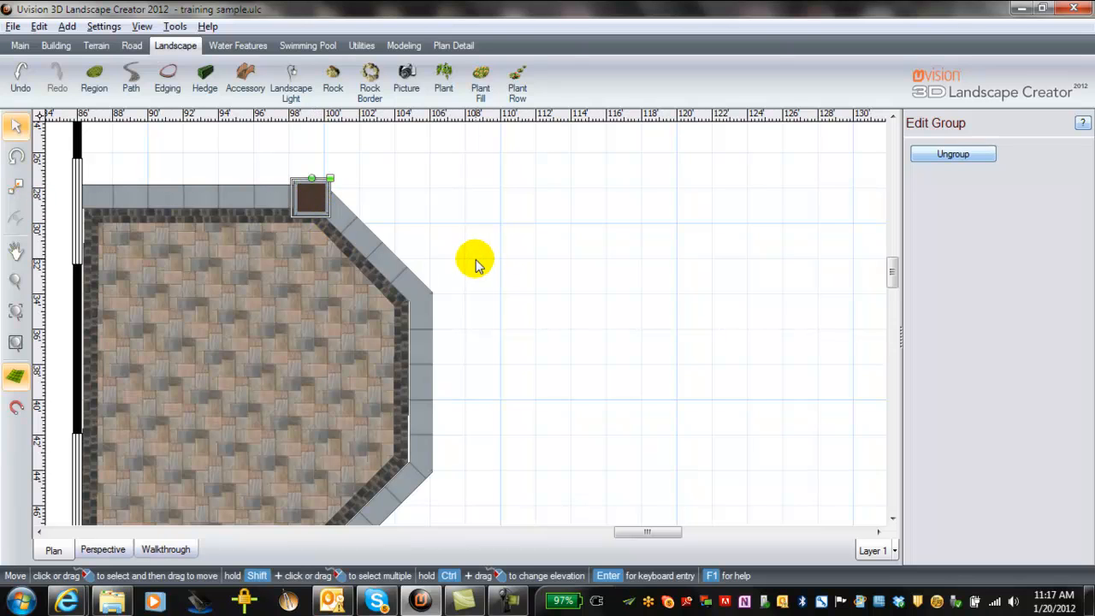
Step: Paste copies of the pillar group and place one on each of the three remaining corners of the patio wall
key("ctrl+c")
key("ctrl+v")
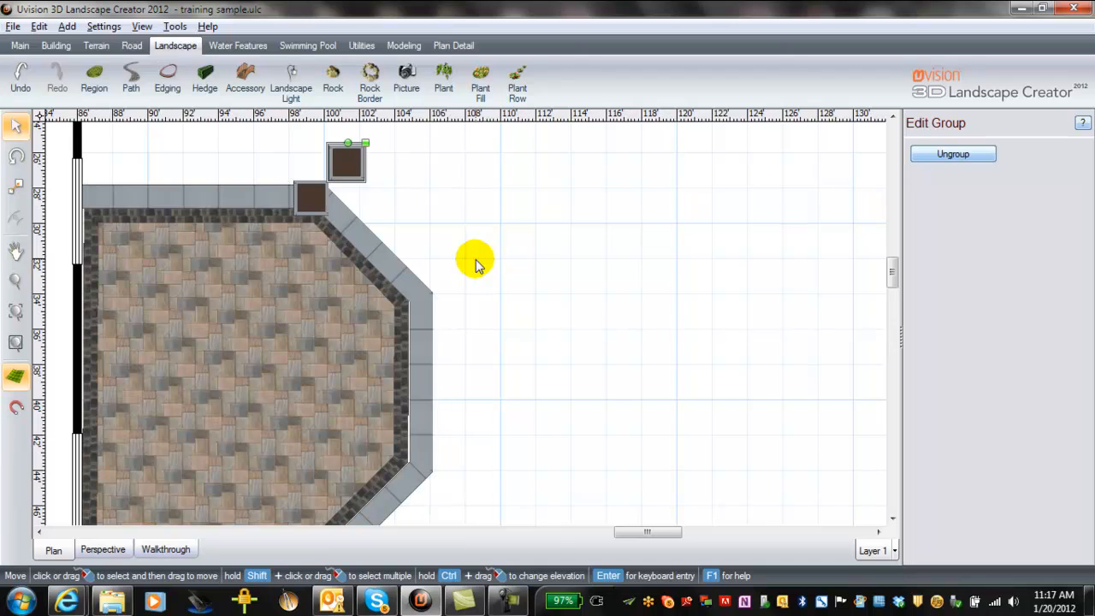
left_click_drag(355, 171, 428, 310)
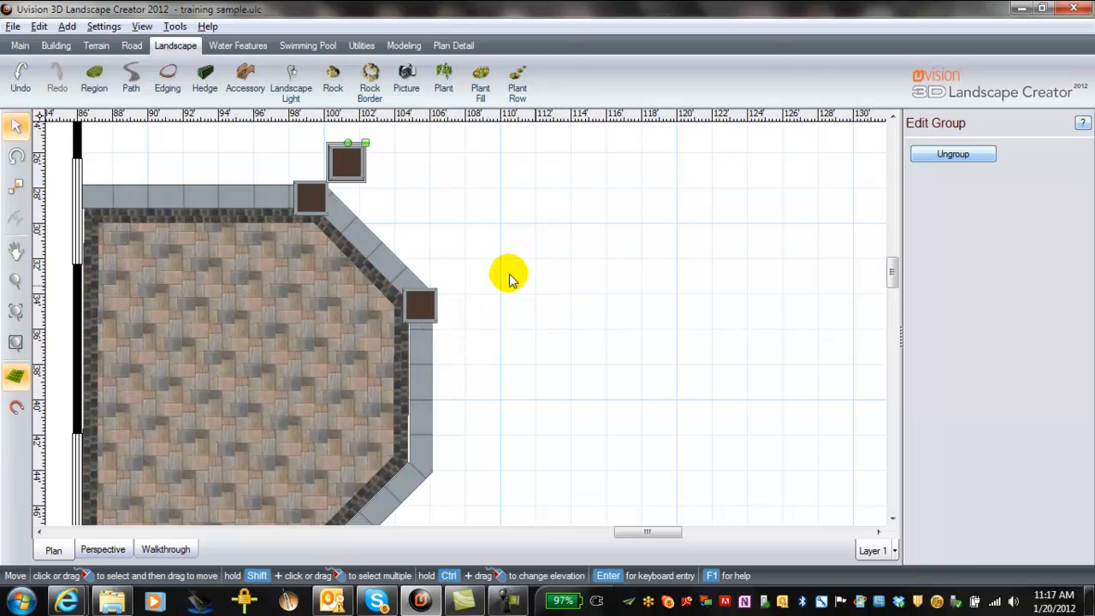
left_click_drag(349, 164, 429, 463)
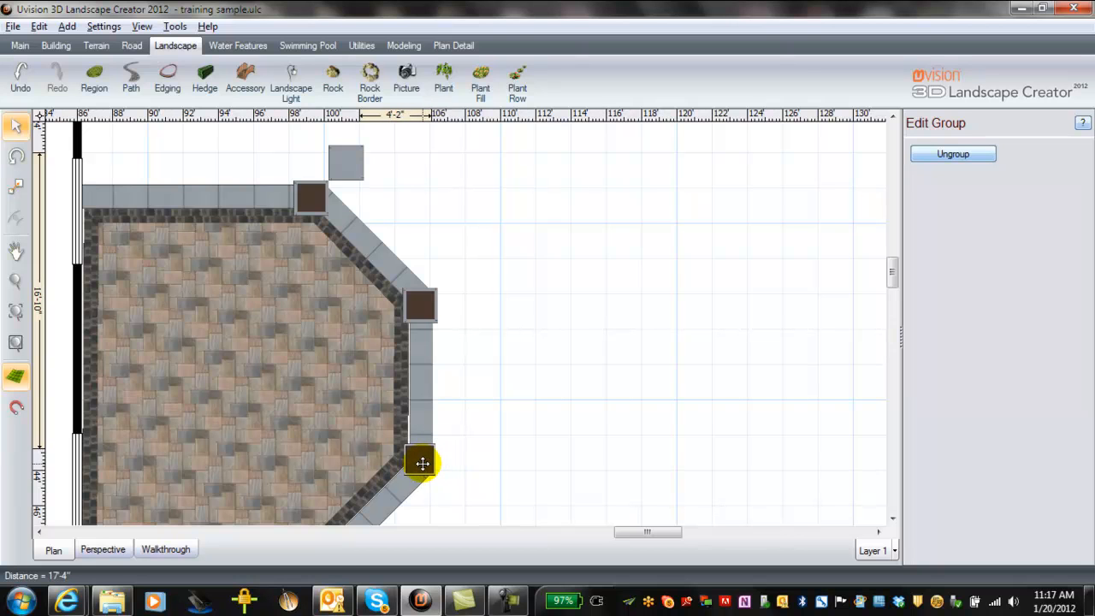
left_click_drag(422, 462, 422, 462)
middle_click_drag(531, 443, 574, 307)
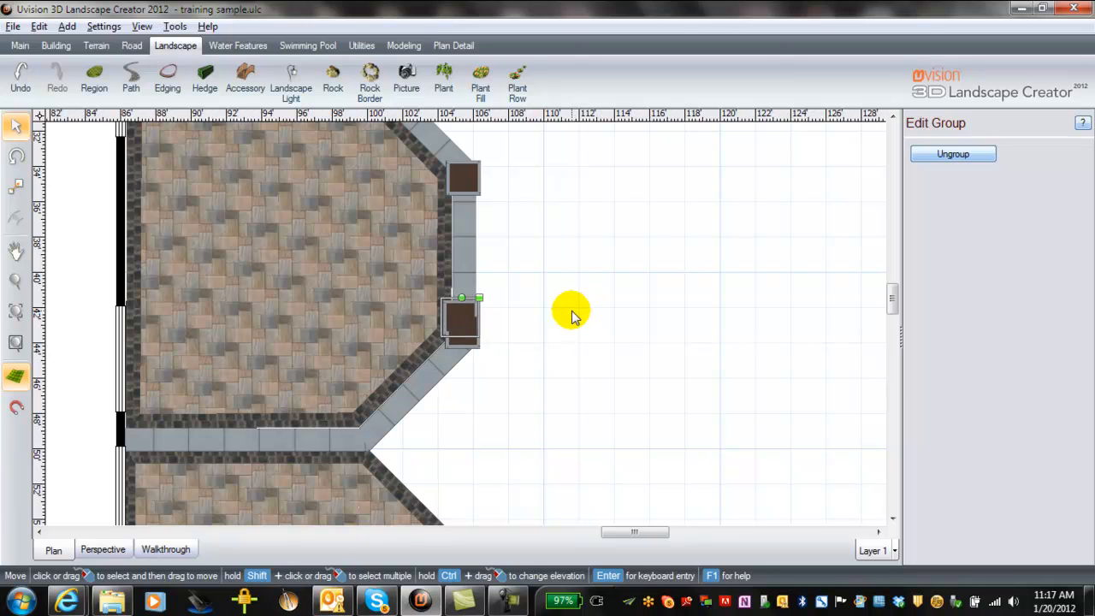
left_click_drag(461, 318, 355, 434)
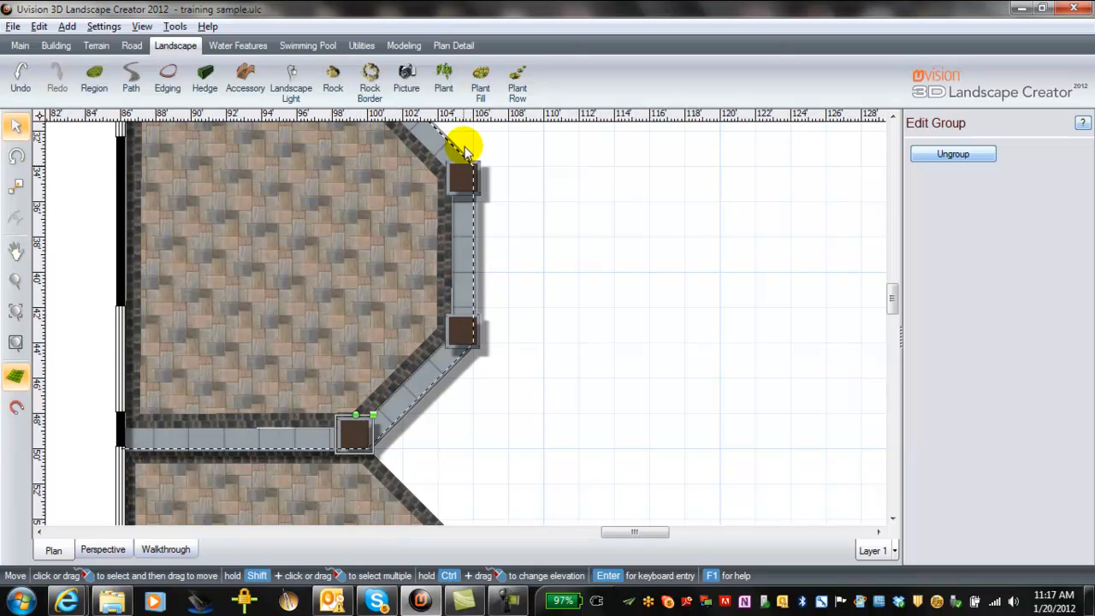
Step: Check the placement of the four lantern pillars around the back patio in the perspective view
left_click(118, 547)
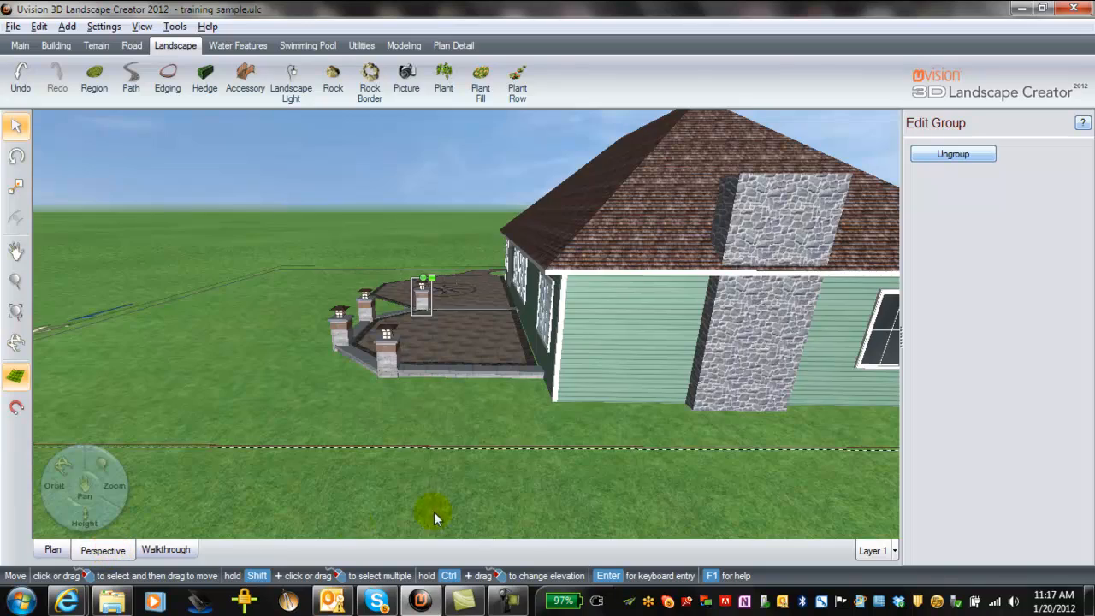
right_click_drag(260, 421, 513, 442)
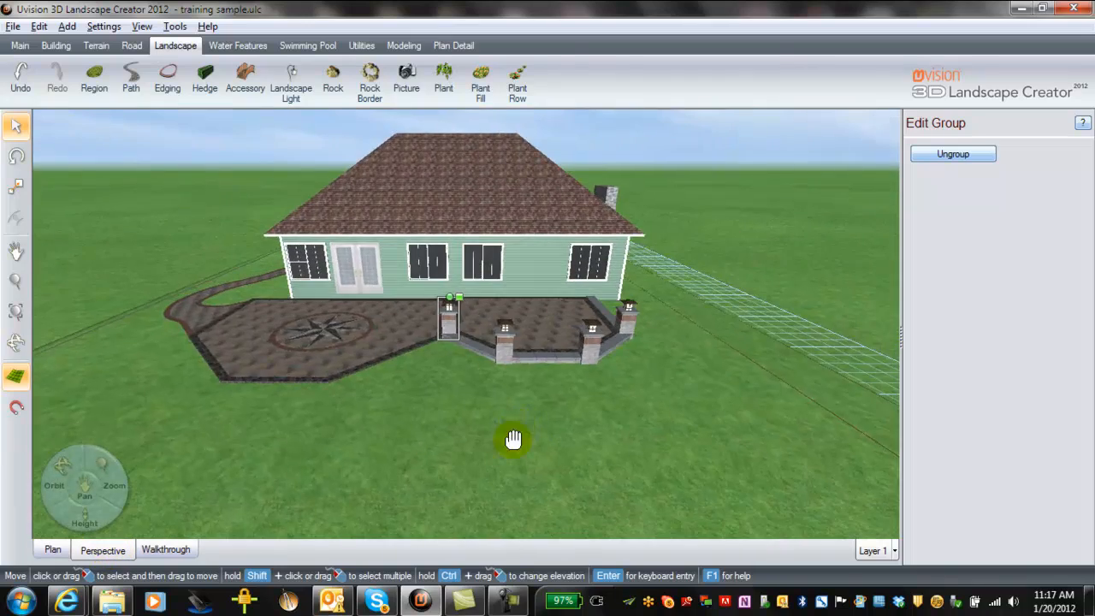
middle_click_drag(513, 442, 510, 456)
scroll(510, 456, "up", 2)
scroll(509, 454, "up", 2)
scroll(505, 450, "down", 1)
right_click_drag(656, 453, 619, 441)
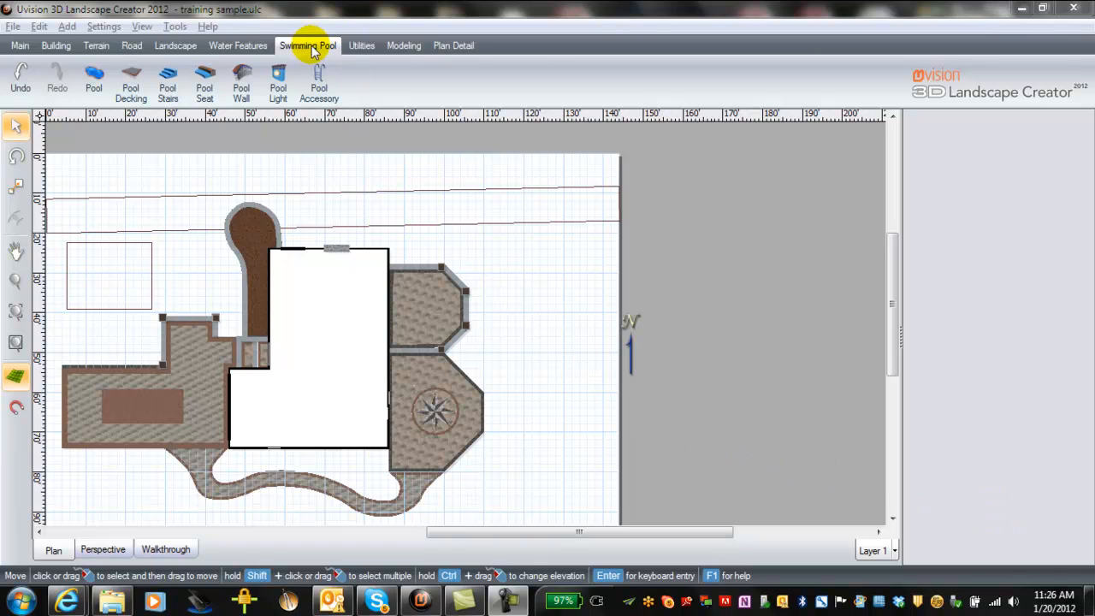
Step: Add a swimming pool using the ready-made shape Swimming Pool10
left_click(94, 86)
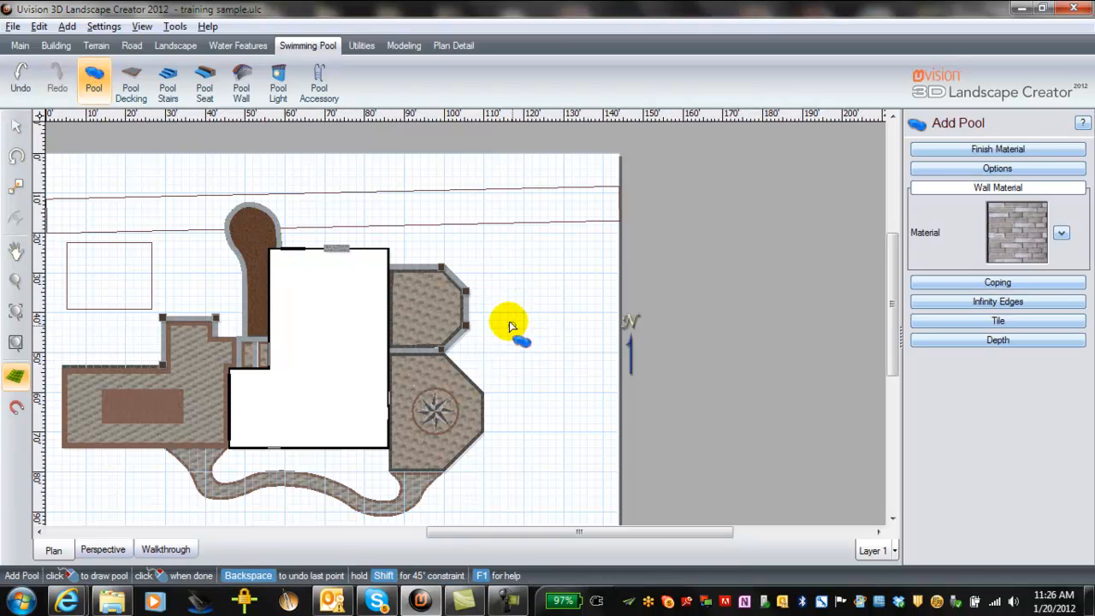
left_click(547, 260)
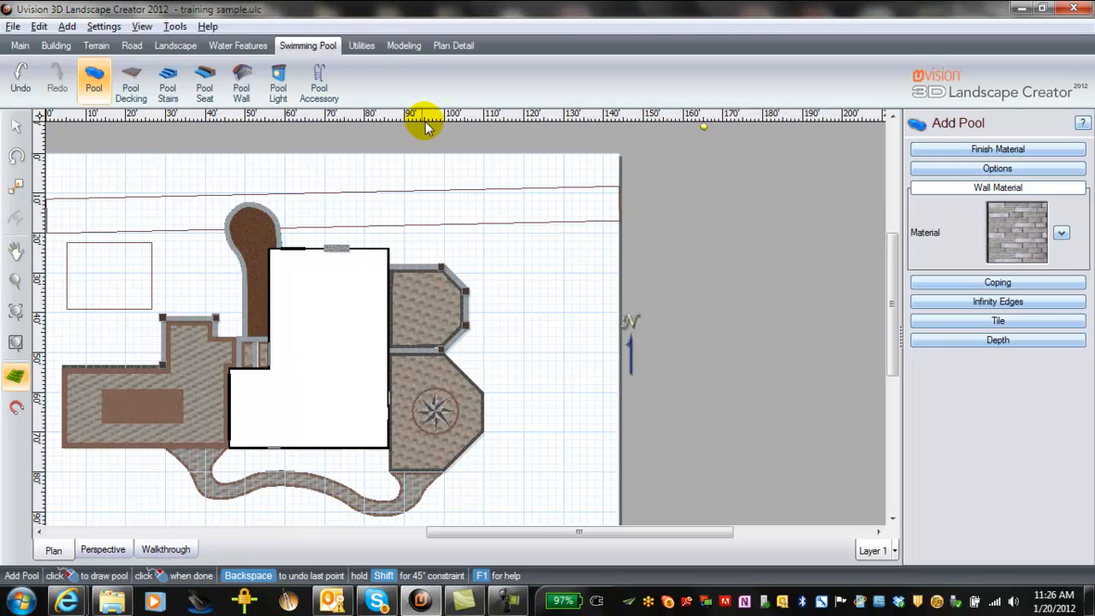
left_click(1039, 168)
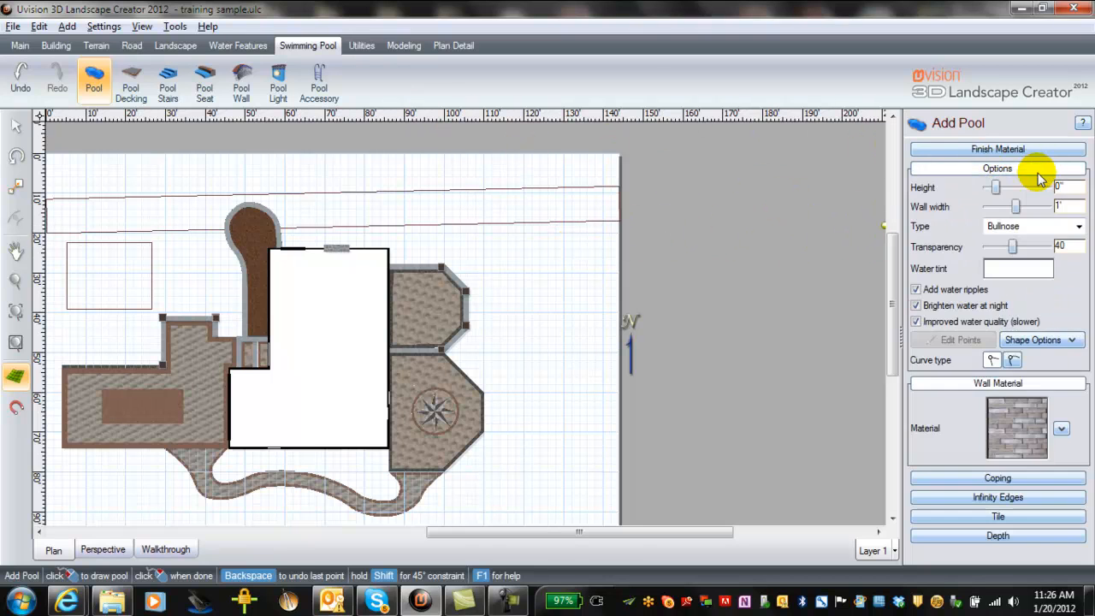
left_click(1074, 340)
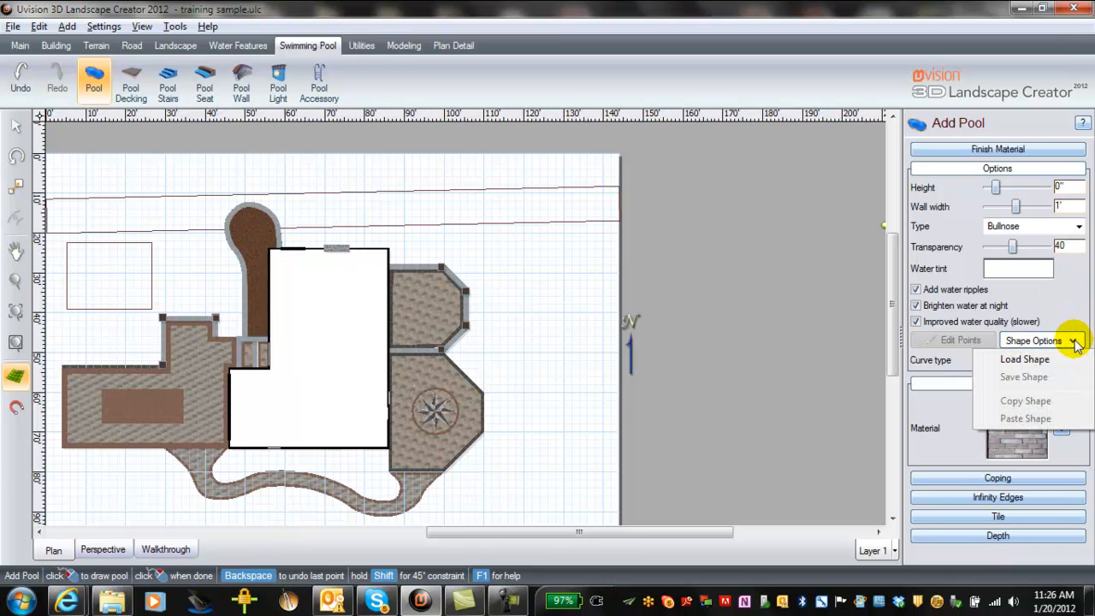
left_click(1025, 359)
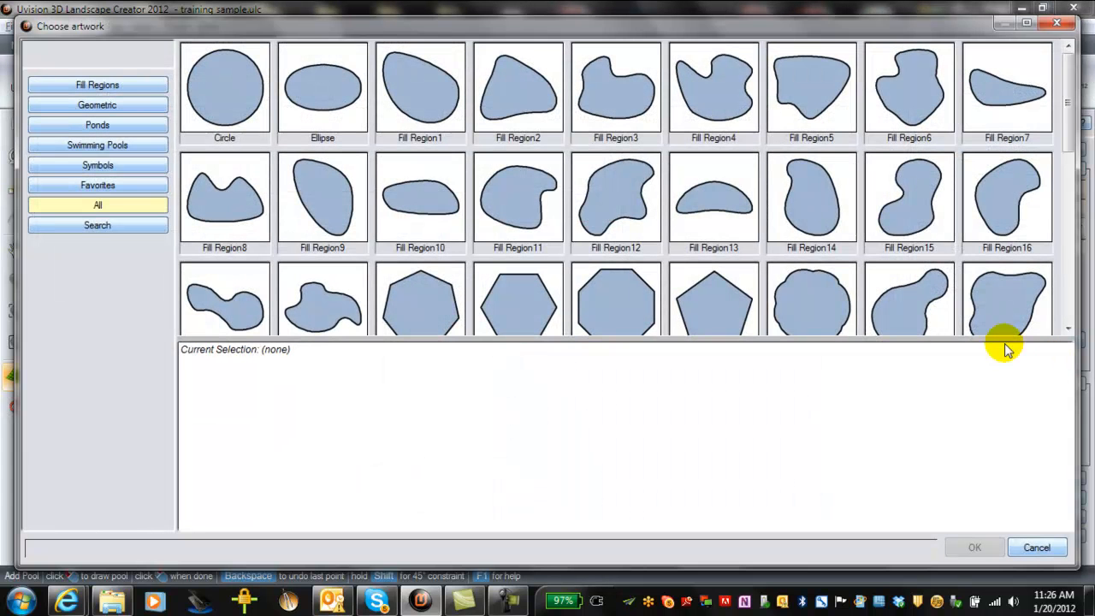
scroll(599, 246, "down", 5)
scroll(580, 240, "down", 2)
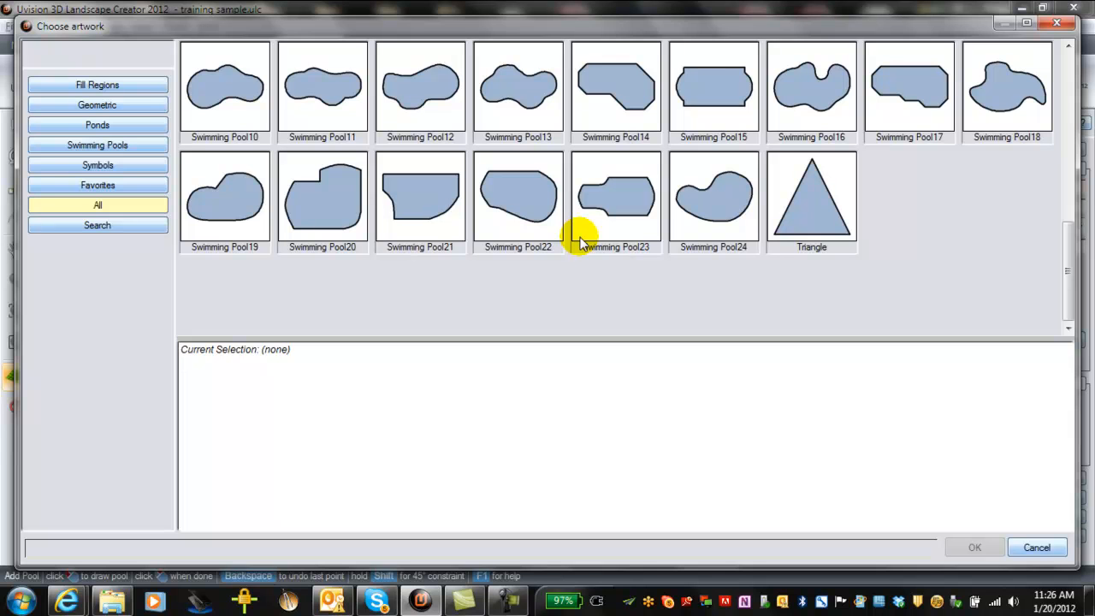
scroll(579, 239, "up", 3)
scroll(579, 239, "down", 3)
double_click(228, 107)
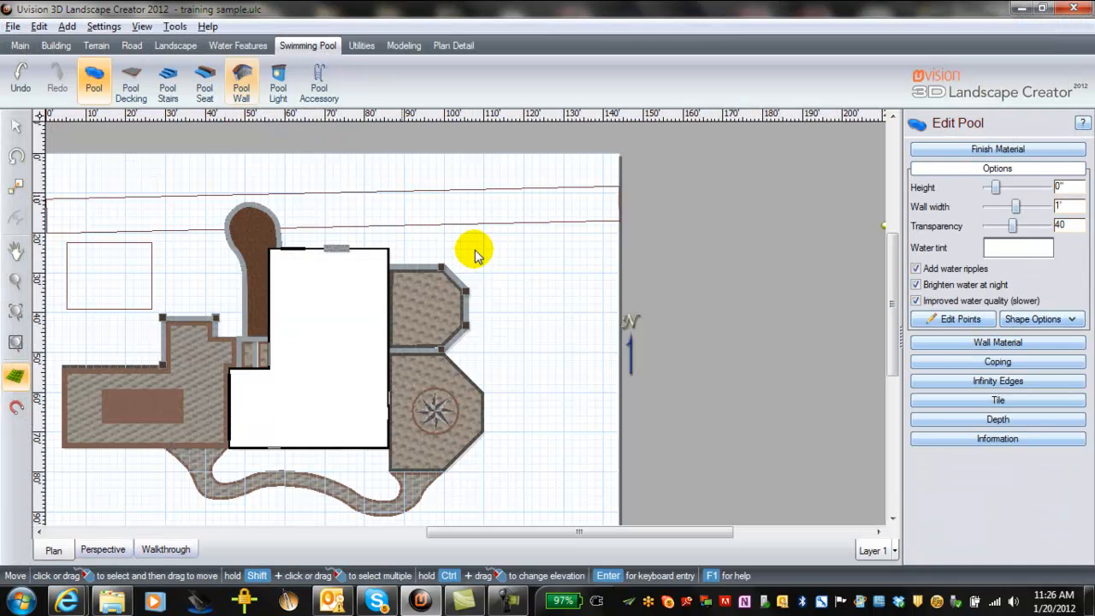
Step: Rotate the pool to run lengthwise alongside the back patios, scale it down and position it just beyond the walled patio
left_click_drag(470, 309, 534, 306)
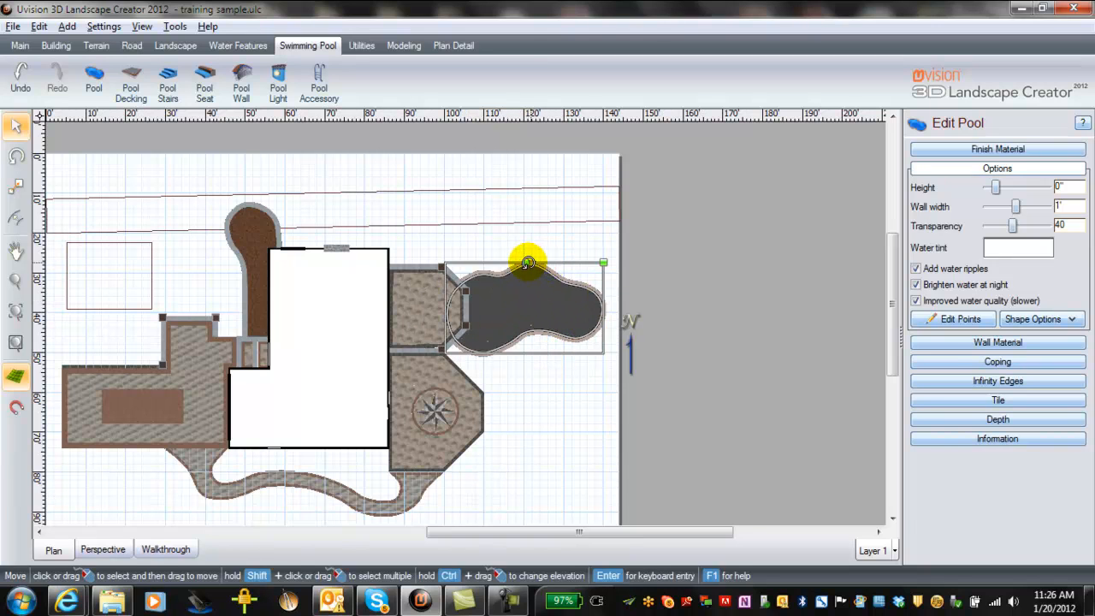
left_click_drag(525, 262, 564, 312)
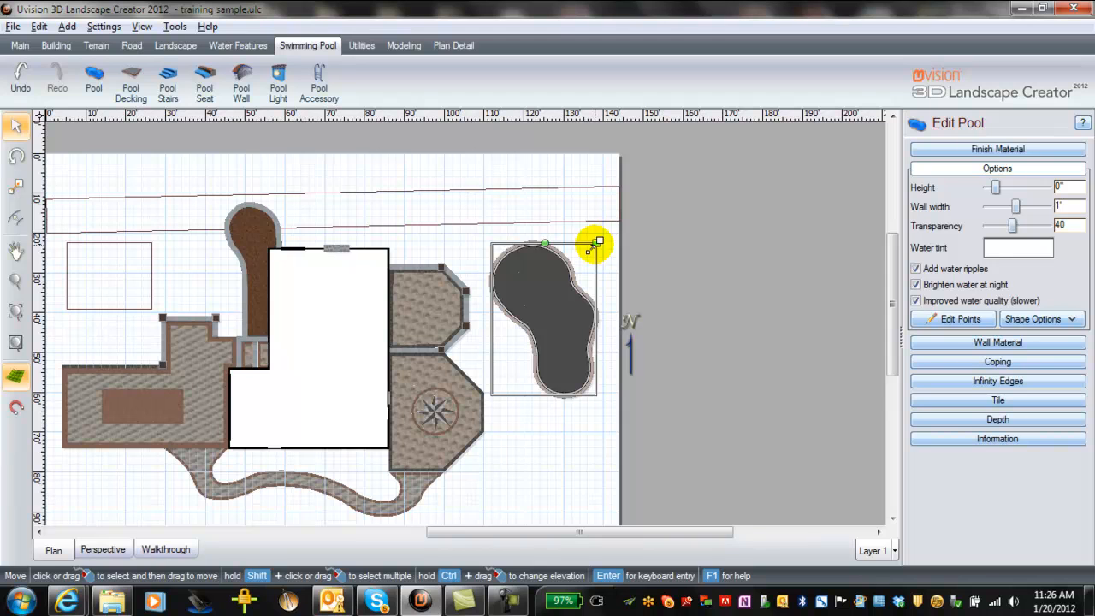
left_click_drag(596, 246, 581, 264)
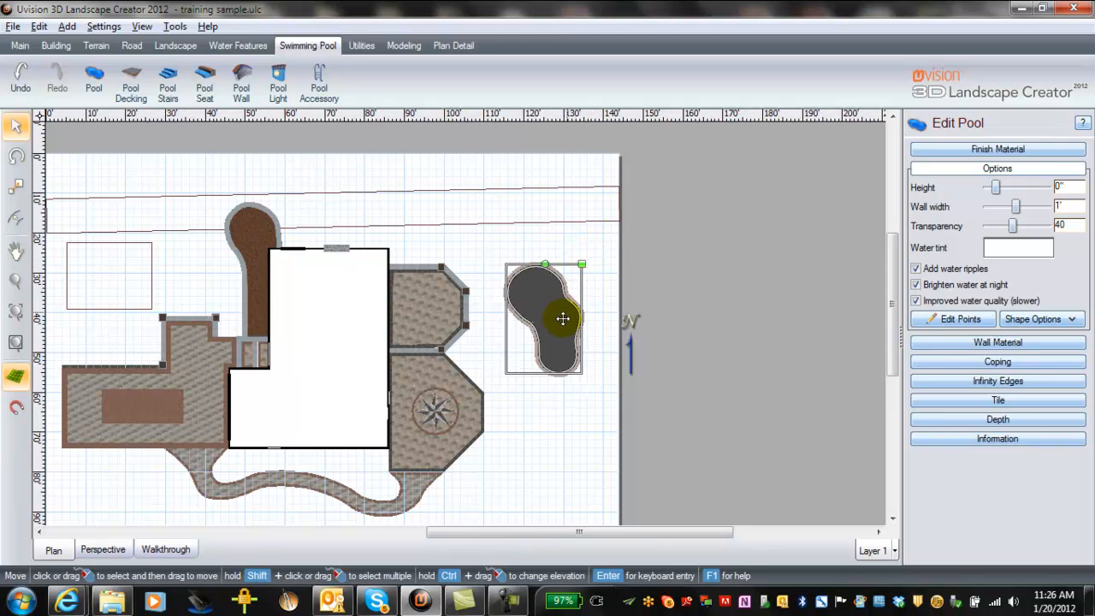
left_click_drag(556, 321, 535, 302)
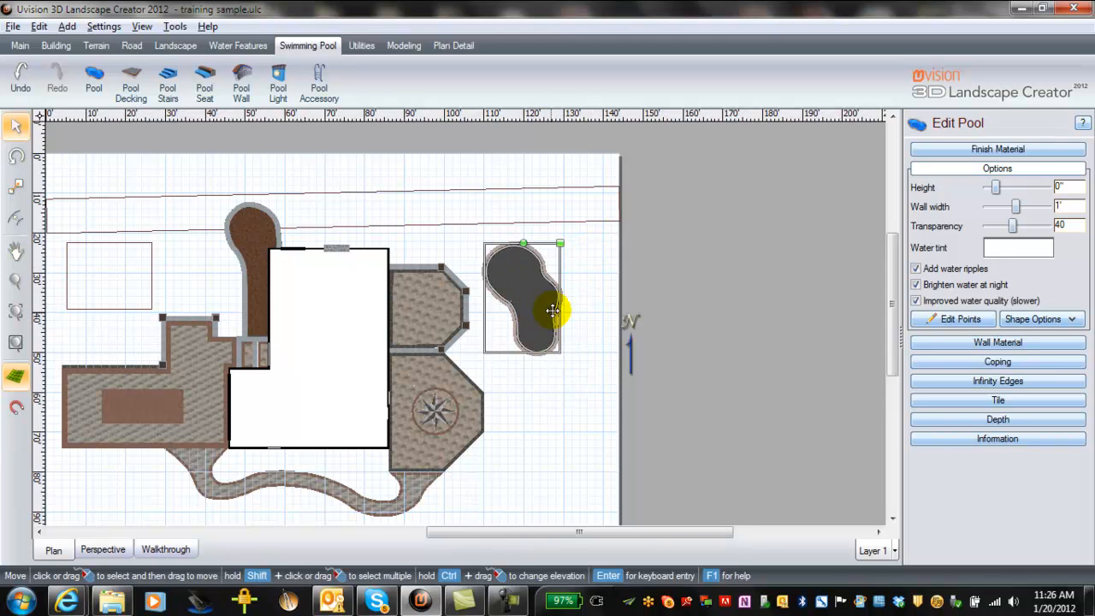
left_click_drag(560, 244, 570, 233)
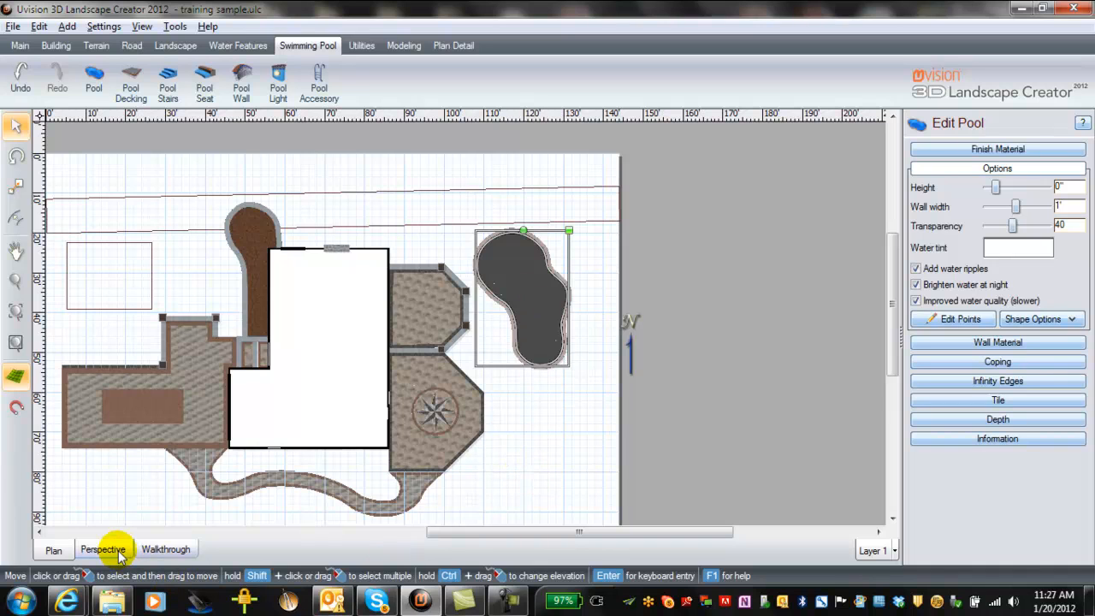
Step: View the new pool up close in the perspective view
left_click(103, 550)
scroll(574, 440, "up", 2)
middle_click_drag(420, 447, 420, 423)
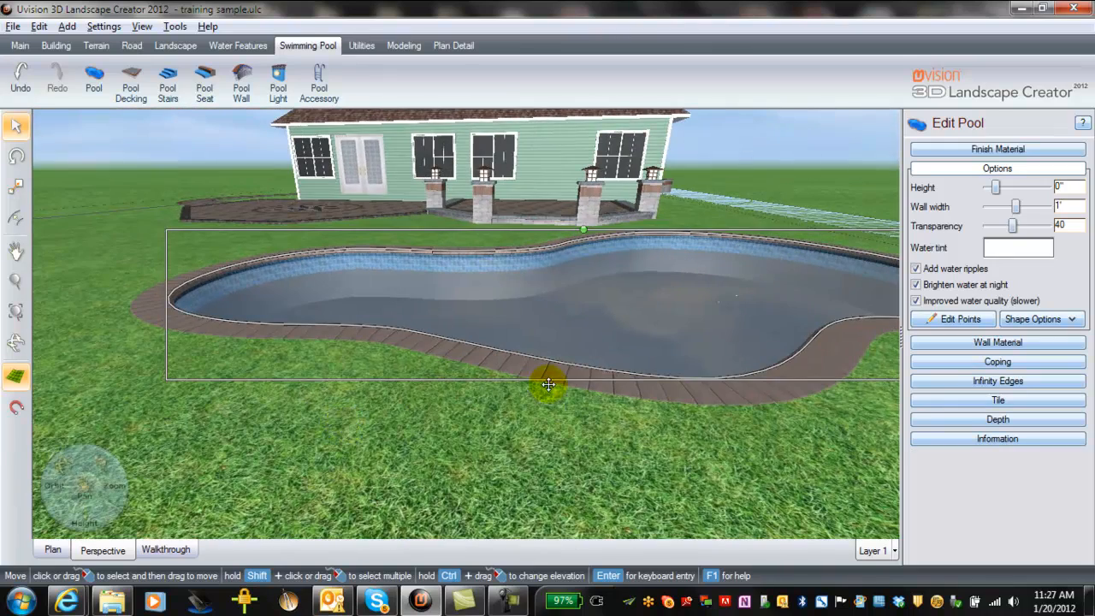
Step: Move the pool in the perspective view so its end extends over the sloping terrain, exposing the outer pool wall
middle_click_drag(326, 366, 316, 341)
middle_click_drag(733, 299, 865, 442)
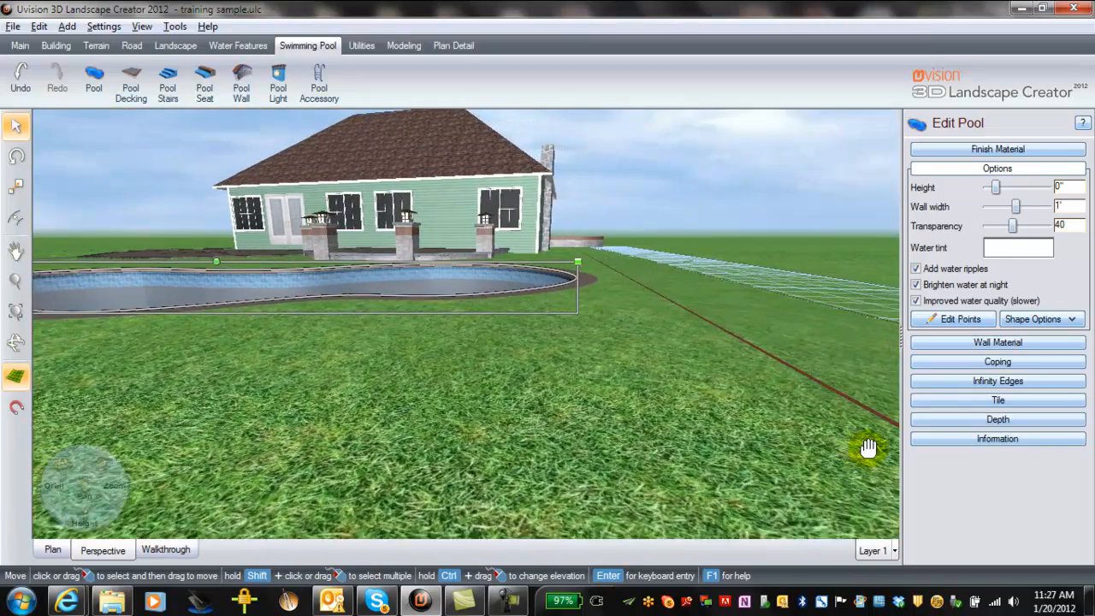
left_click_drag(268, 293, 298, 295)
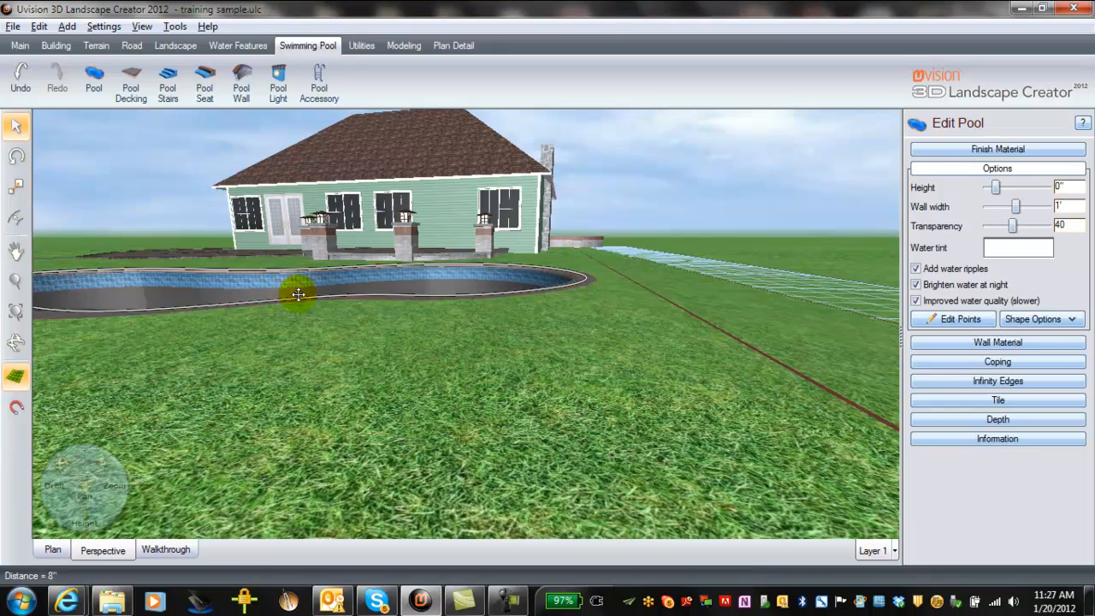
left_click_drag(606, 317, 628, 323)
middle_click_drag(853, 386, 509, 113)
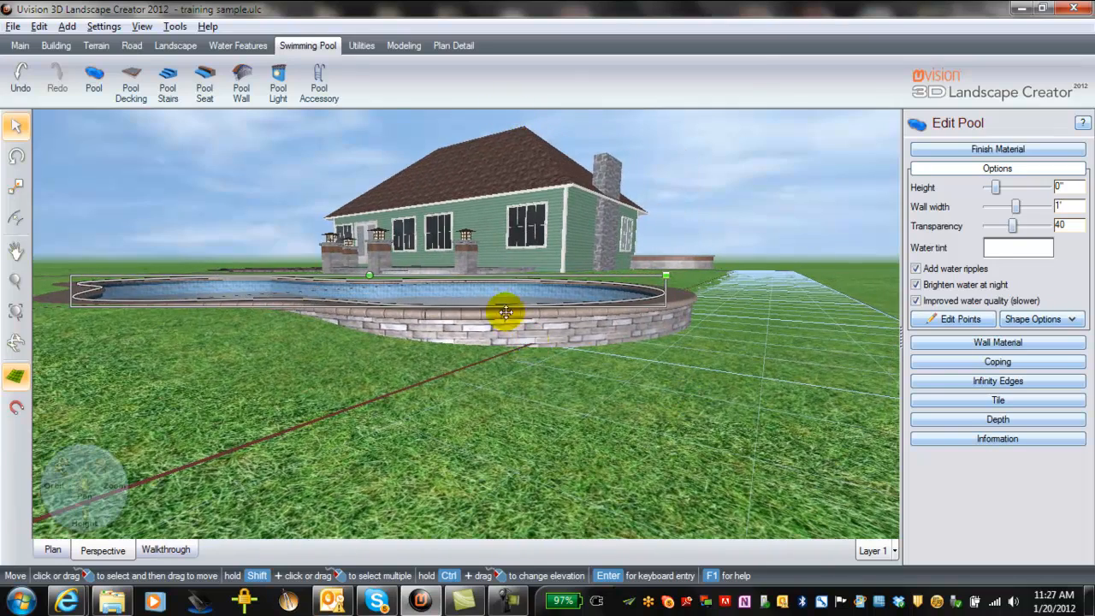
left_click_drag(470, 303, 545, 366)
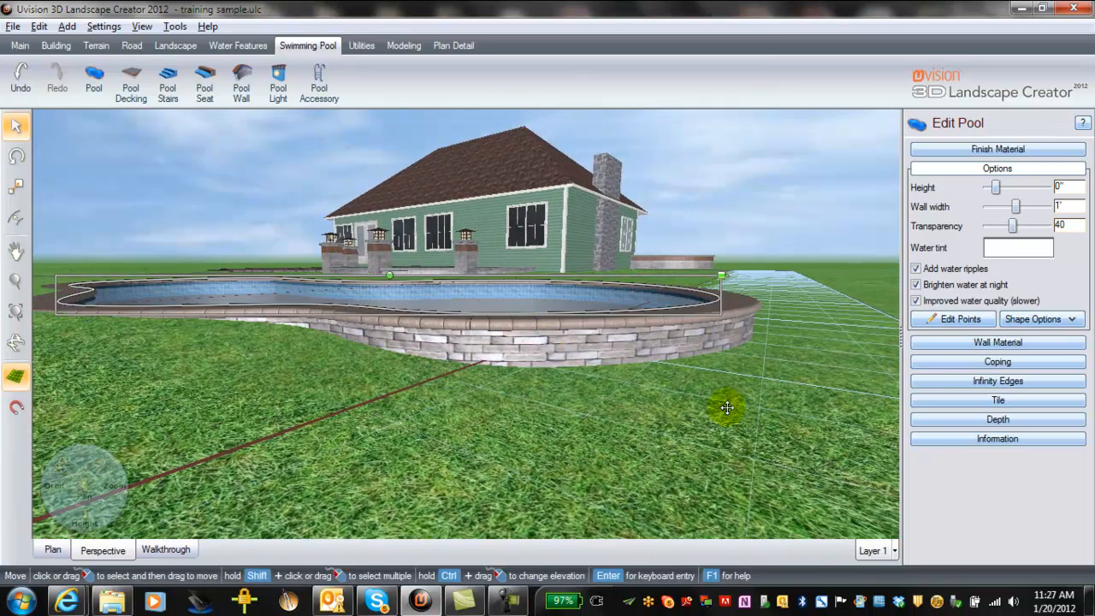
mouse_move(564, 397)
middle_mouse_down()
mouse_move(619, 410)
mouse_move(610, 386)
mouse_move(410, 377)
mouse_move(350, 394)
mouse_move(591, 440)
mouse_move(586, 399)
middle_mouse_up()
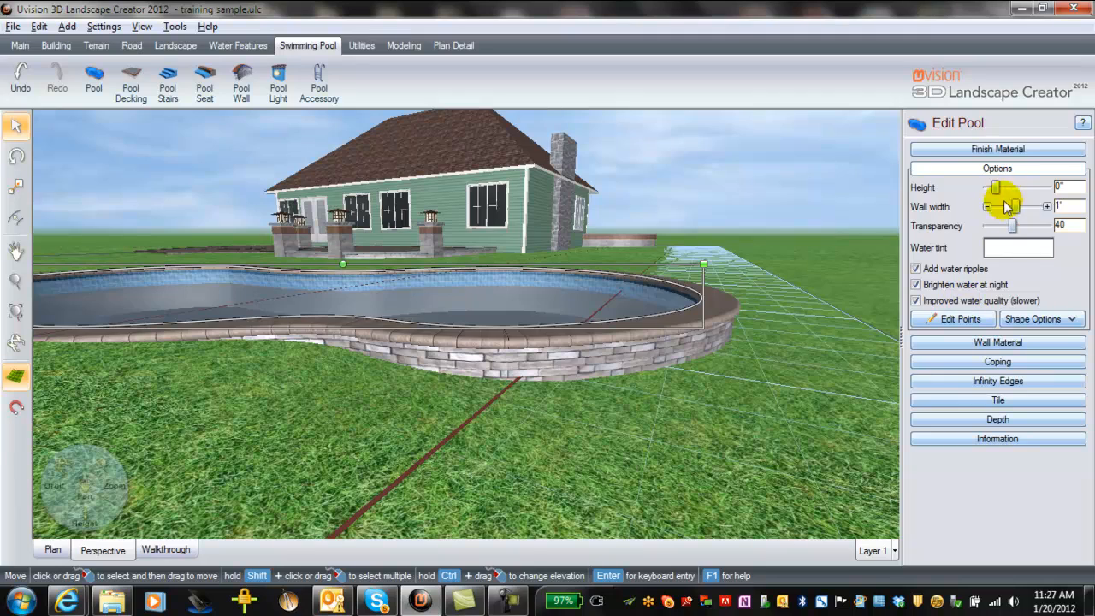
Step: Change the pool's wall material to a grey Unilock block stone from the materials library
left_click(1013, 342)
left_click(1015, 234)
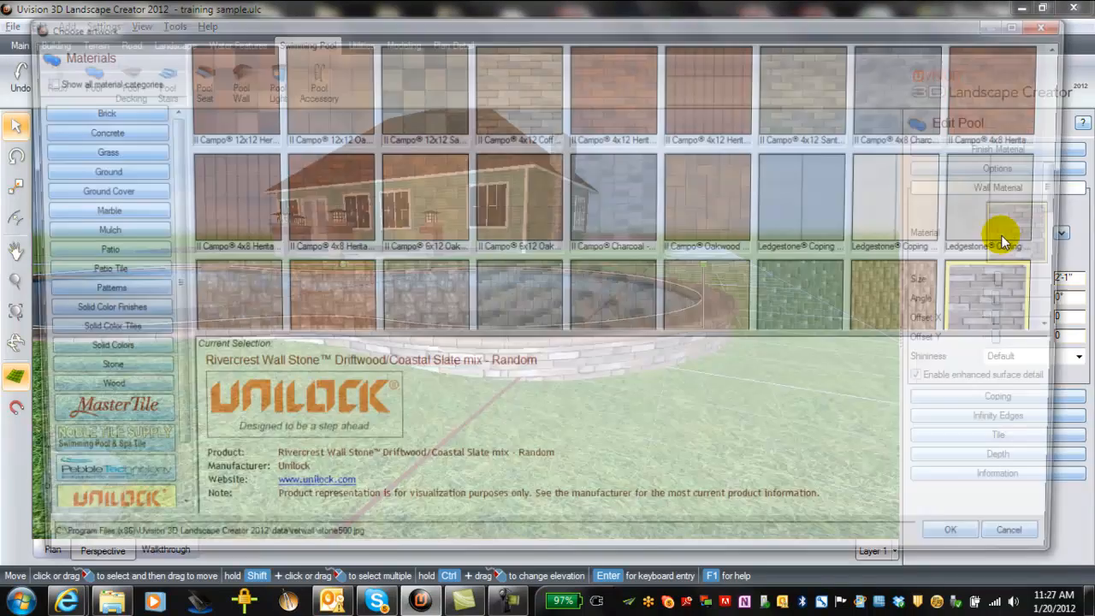
scroll(495, 287, "down", 5)
scroll(495, 287, "up", 10)
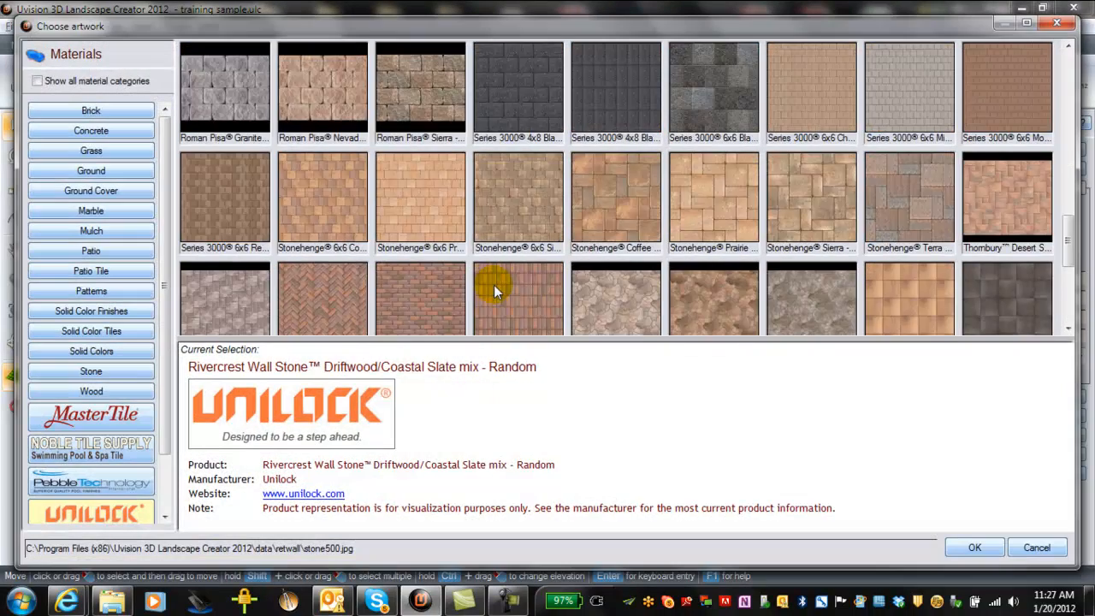
scroll(494, 285, "up", 5)
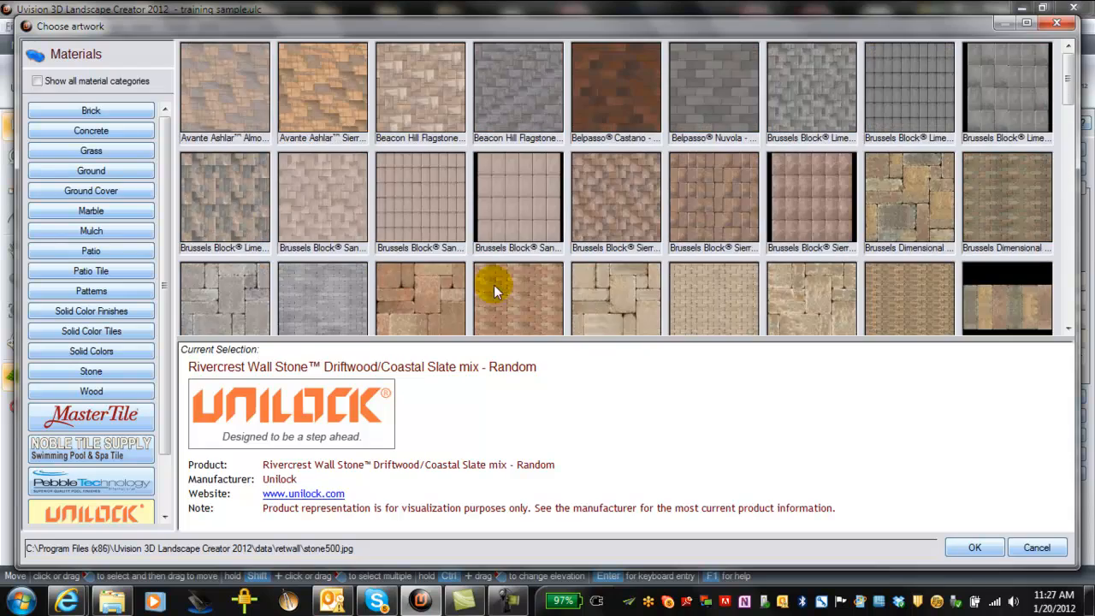
double_click(320, 313)
scroll(347, 385, "up", 3)
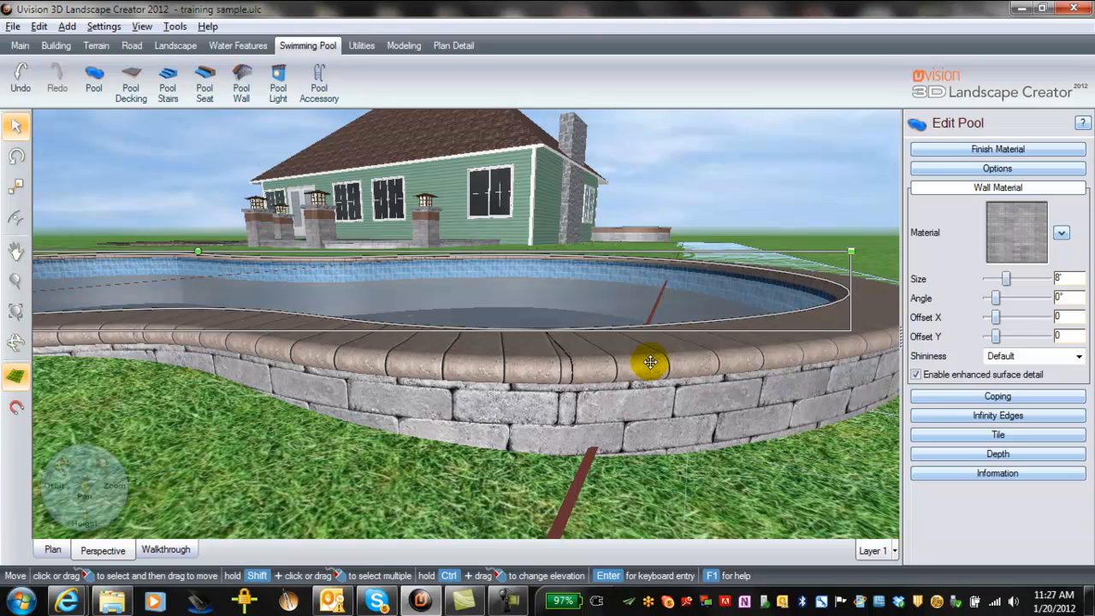
Step: Replace the pool's coping material with the dark grey Unilock Ledgestone Coping
left_click(998, 396)
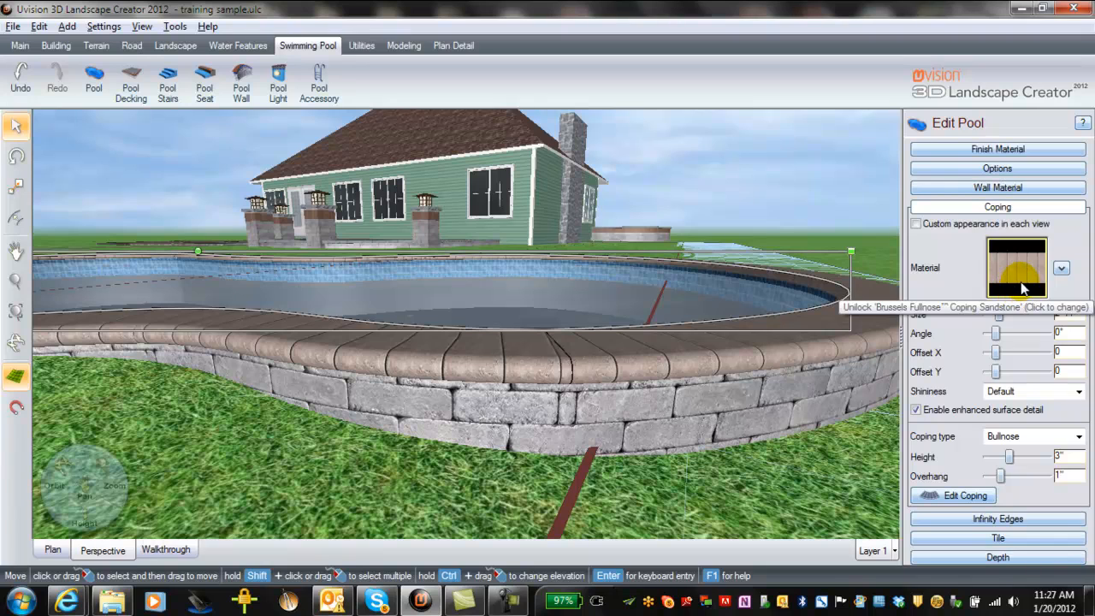
left_click(1018, 273)
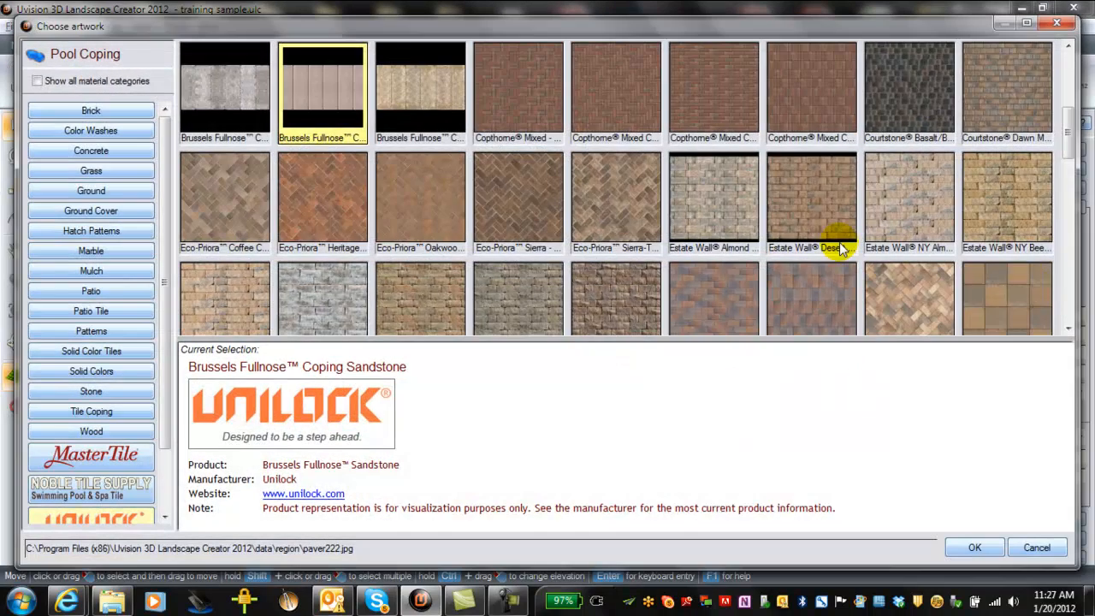
scroll(831, 241, "down", 5)
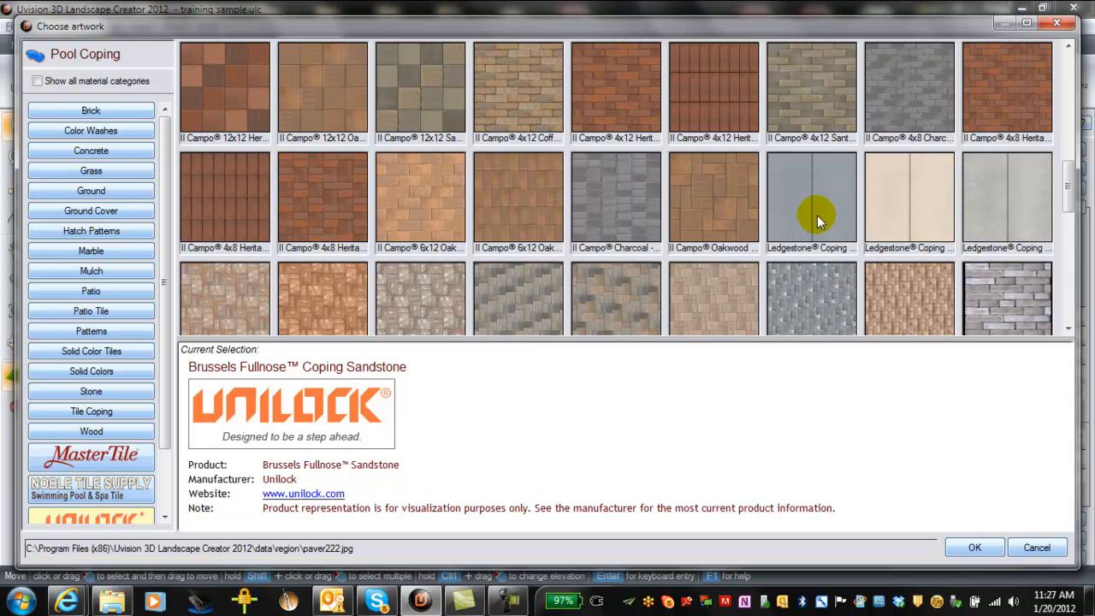
double_click(817, 214)
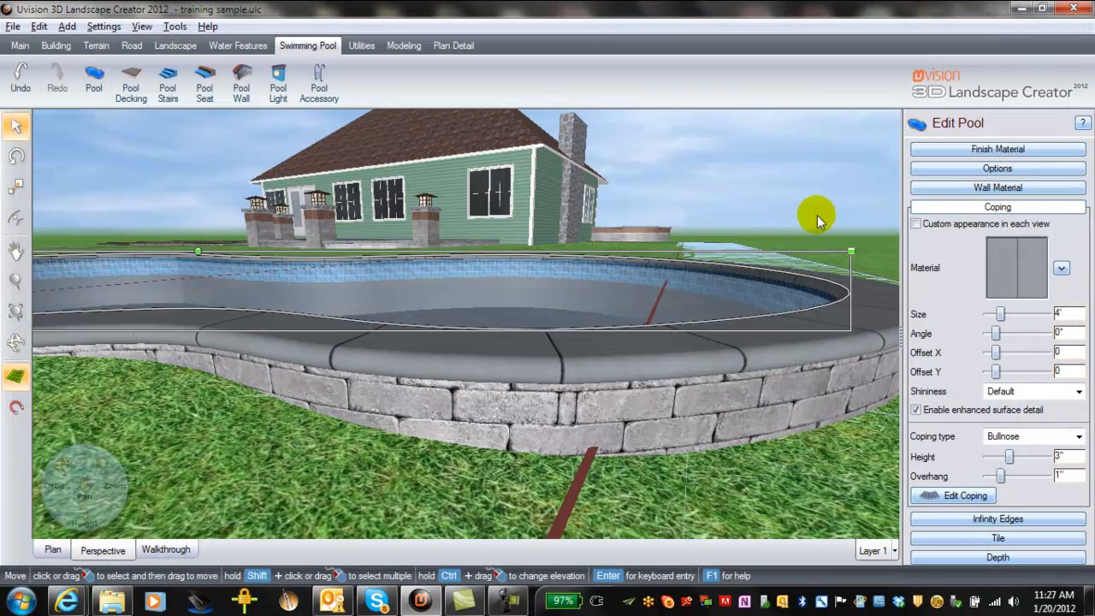
Step: Set the pool's coping type to Rough cut and its material size to 1'-10"
left_click(1080, 438)
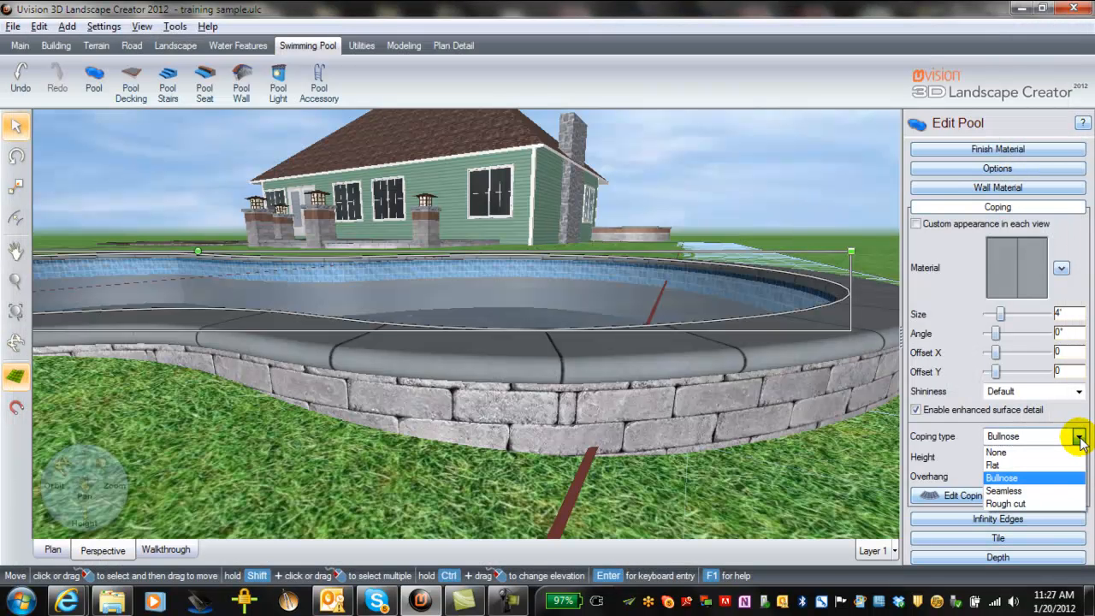
left_click(1047, 503)
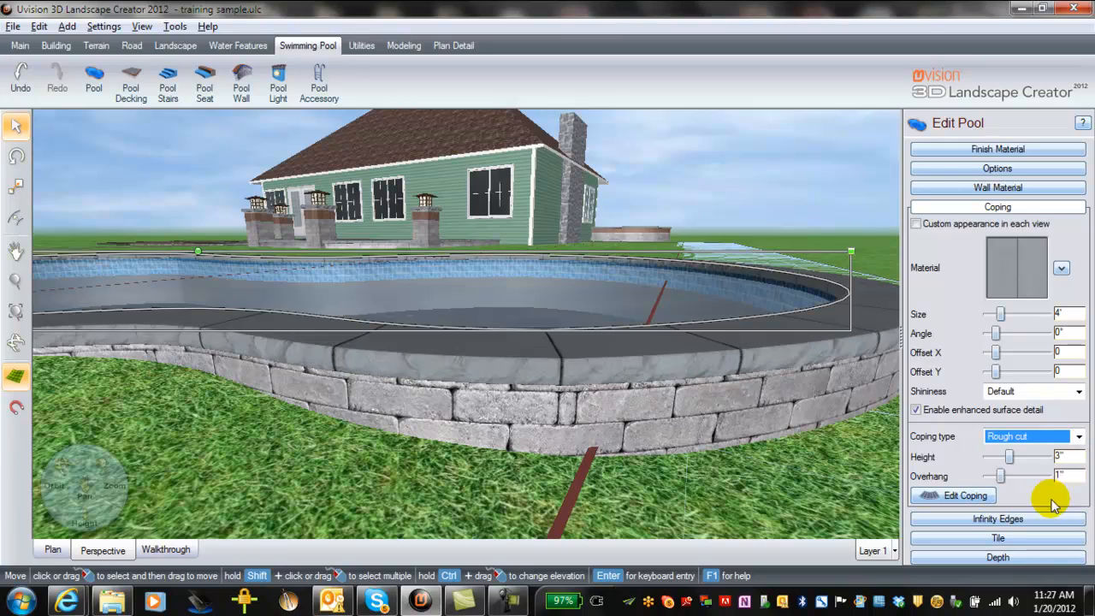
mouse_move(633, 459)
middle_mouse_down()
mouse_move(660, 456)
mouse_move(724, 489)
mouse_move(647, 459)
mouse_move(624, 467)
middle_mouse_up()
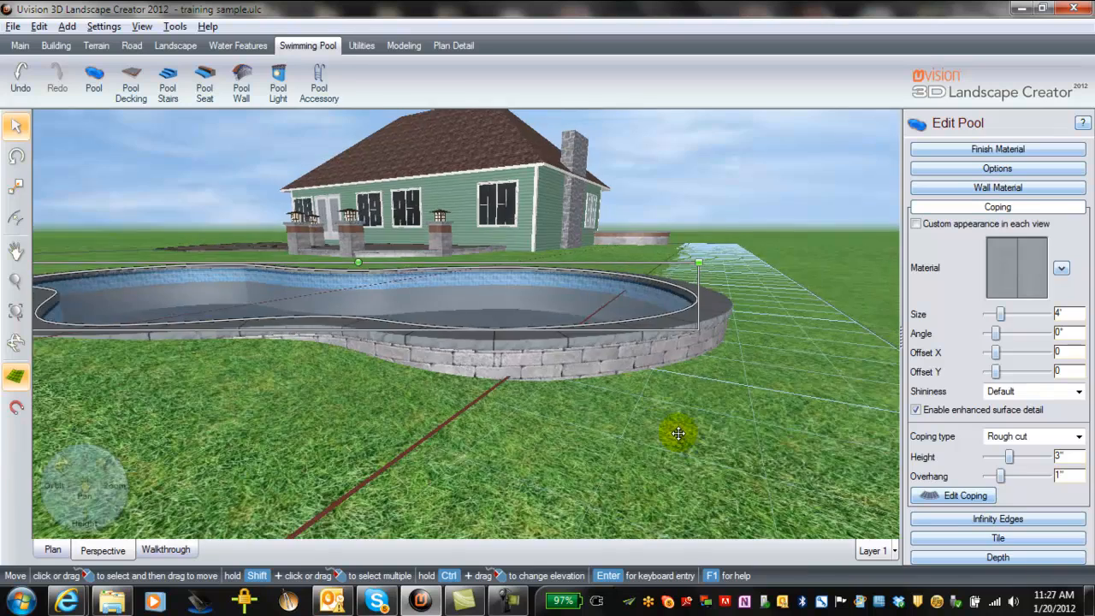
scroll(685, 438, "up", 3)
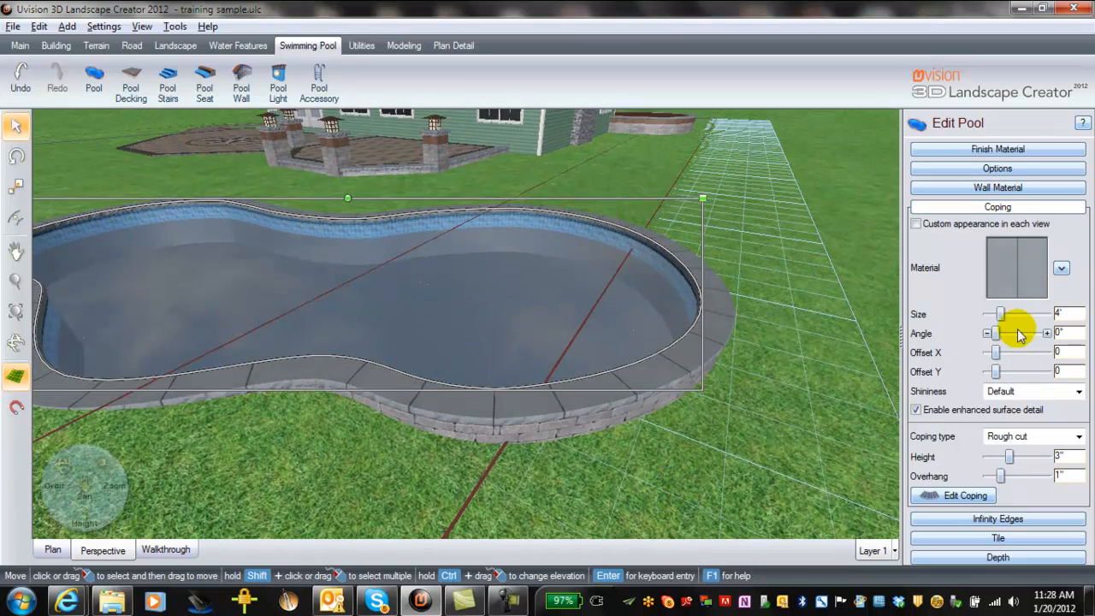
mouse_move(1000, 314)
left_mouse_down()
mouse_move(1011, 314)
mouse_move(996, 314)
left_mouse_up()
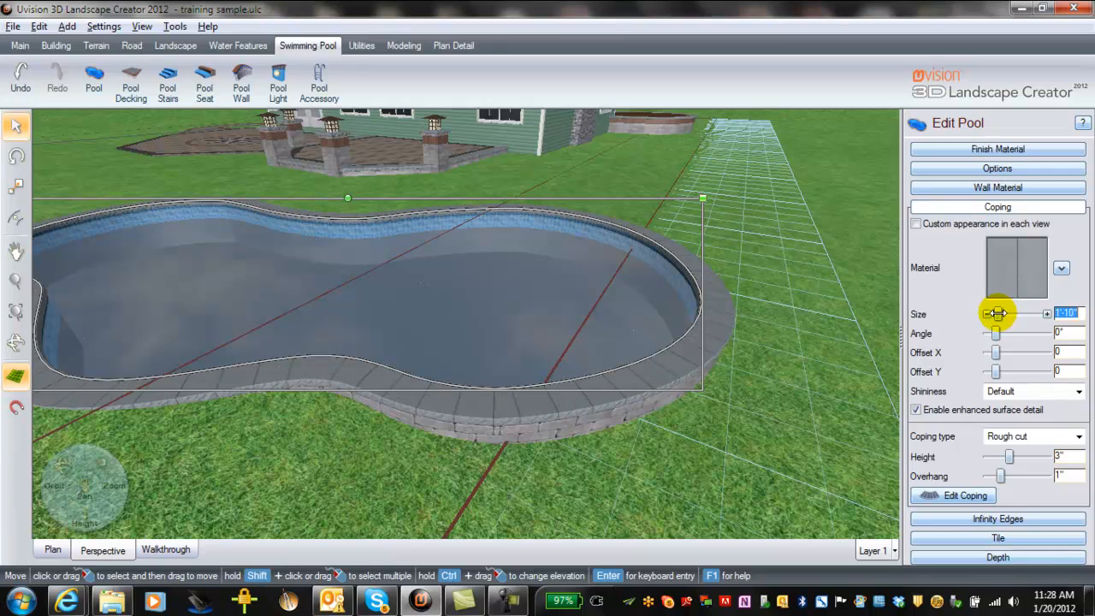
Step: Start a new patio outline in plan view at the compass patio's outer corner, with a first segment about 6'-10" long toward the pool
right_click_drag(197, 427, 282, 379)
middle_click_drag(227, 320, 817, 331)
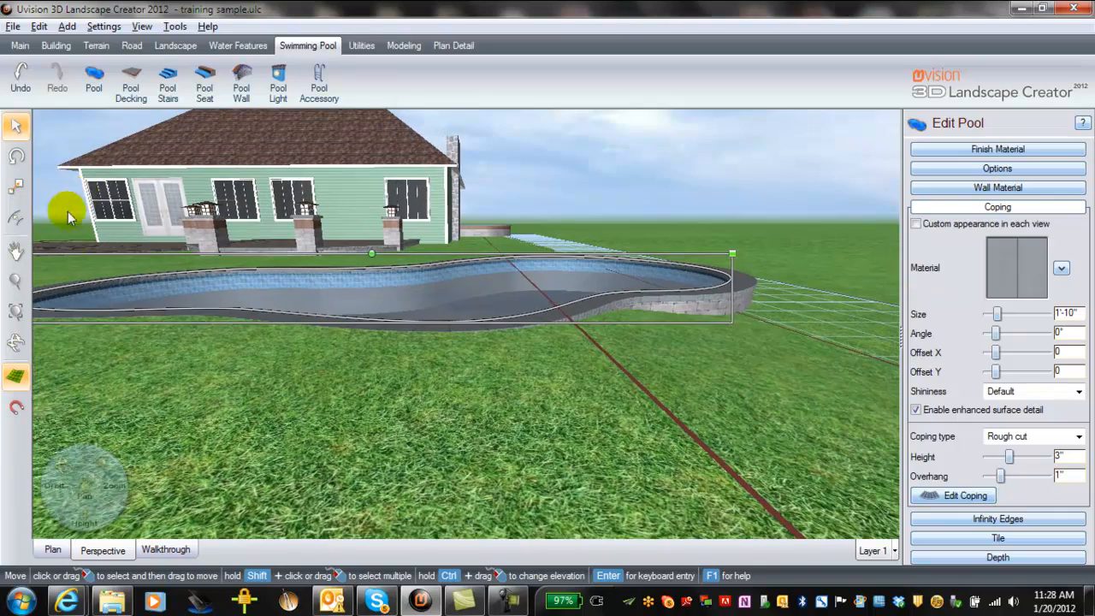
right_click_drag(117, 386, 218, 423)
middle_click_drag(126, 342, 292, 241)
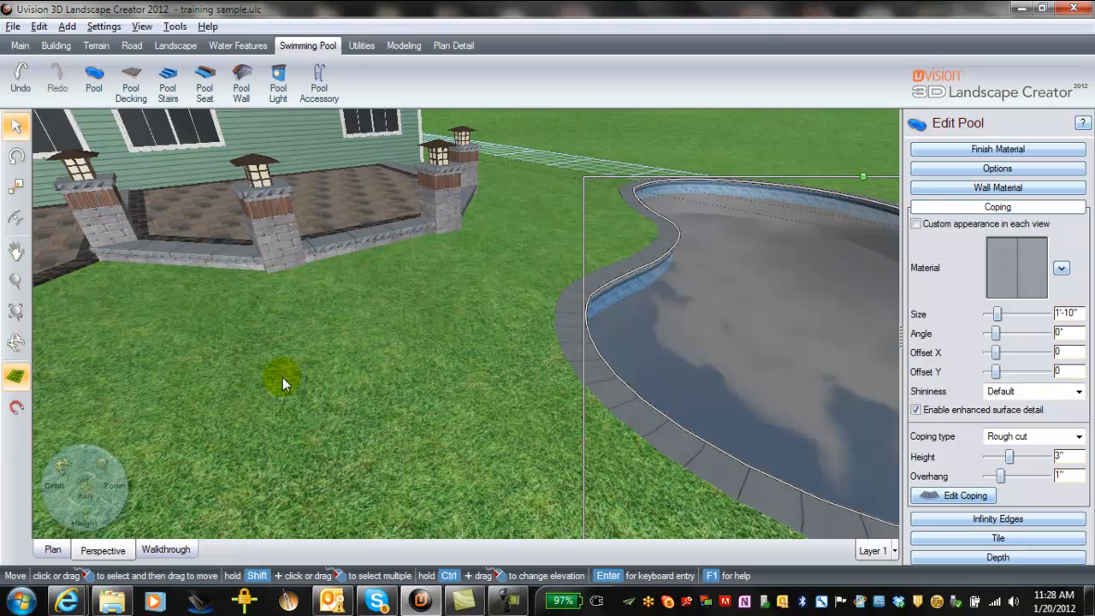
left_click(176, 47)
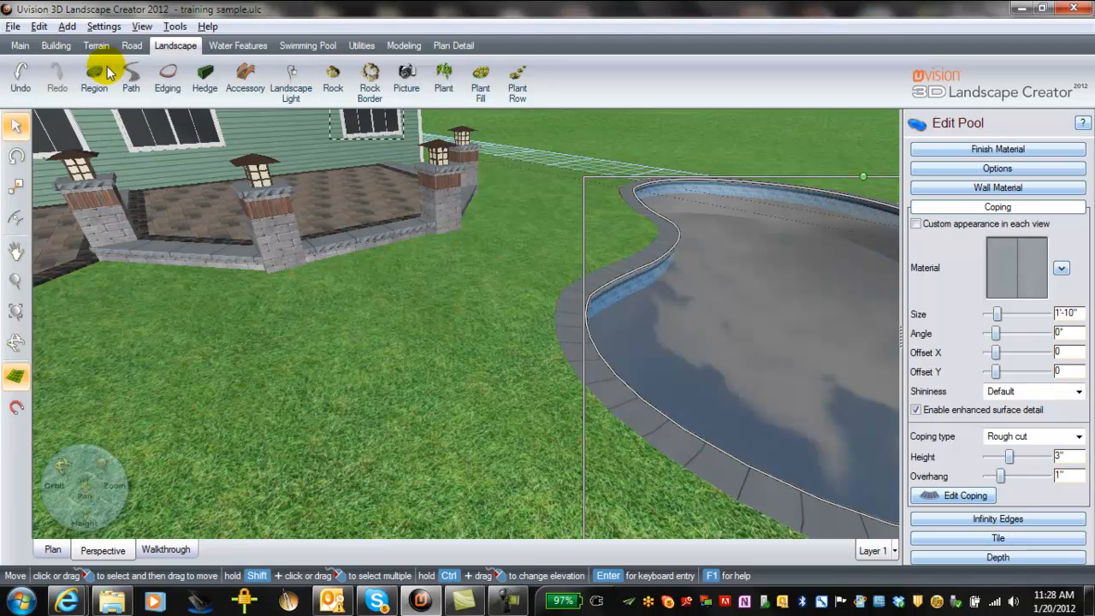
left_click(53, 46)
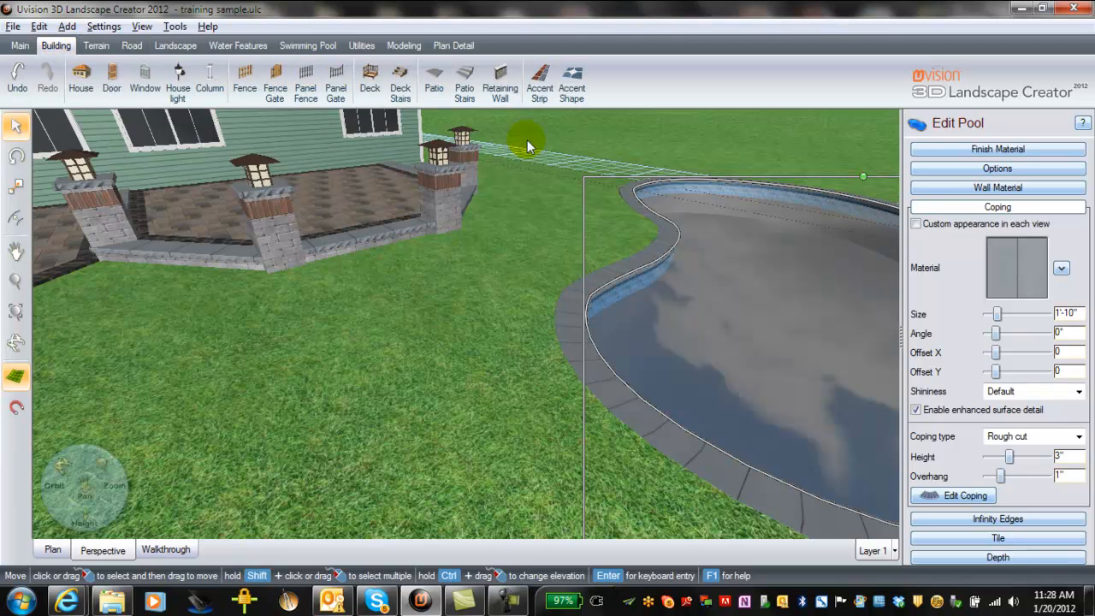
left_click(436, 89)
scroll(403, 351, "down", 5)
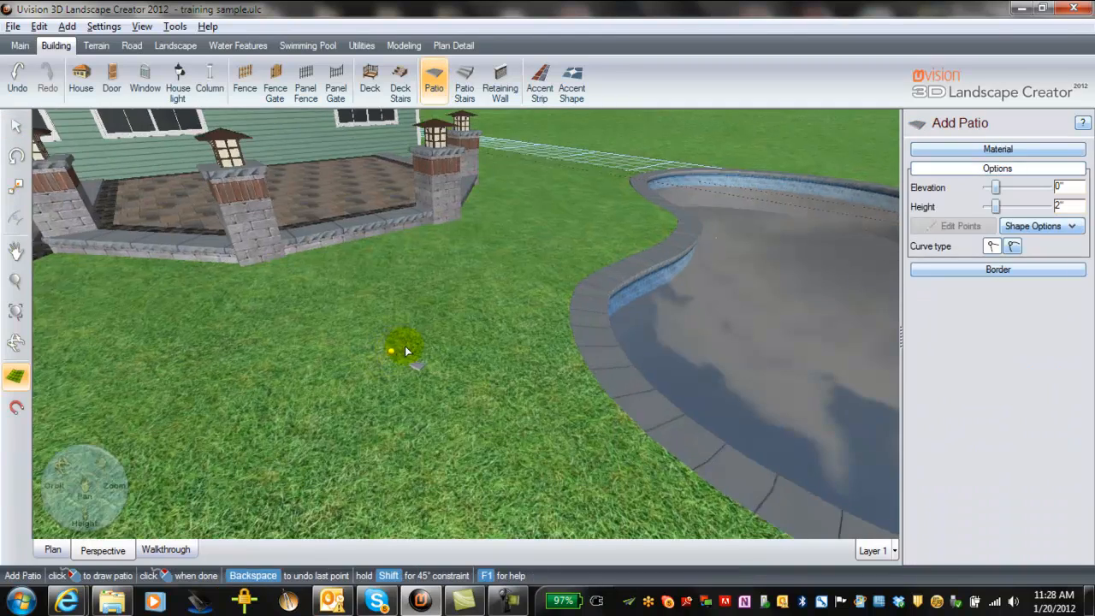
middle_click_drag(396, 346, 372, 445)
left_click(47, 553)
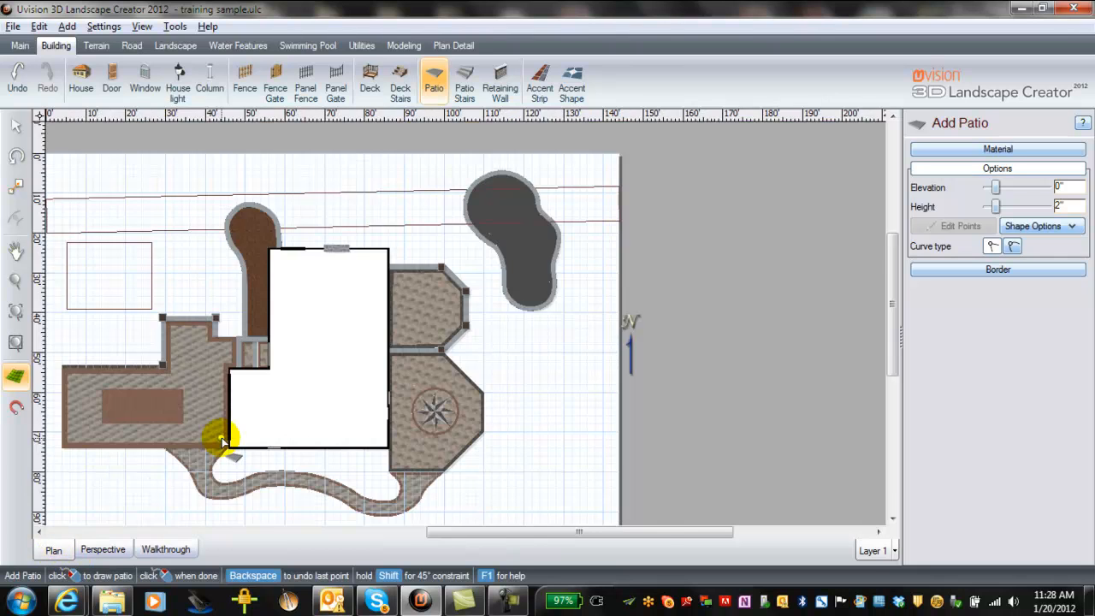
scroll(223, 438, "up", 4)
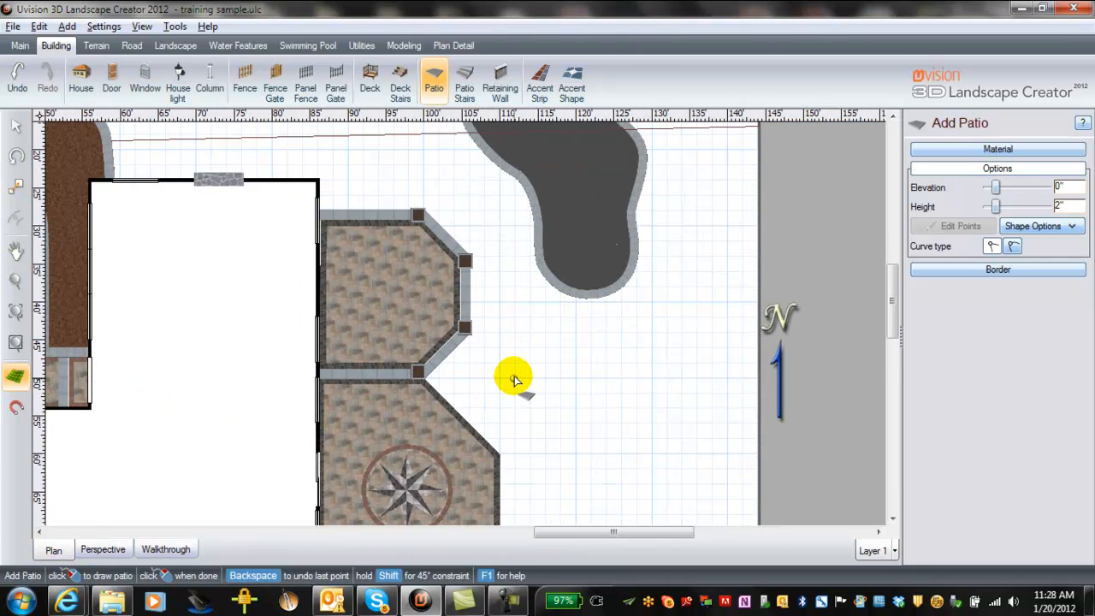
scroll(511, 363, "down", 2)
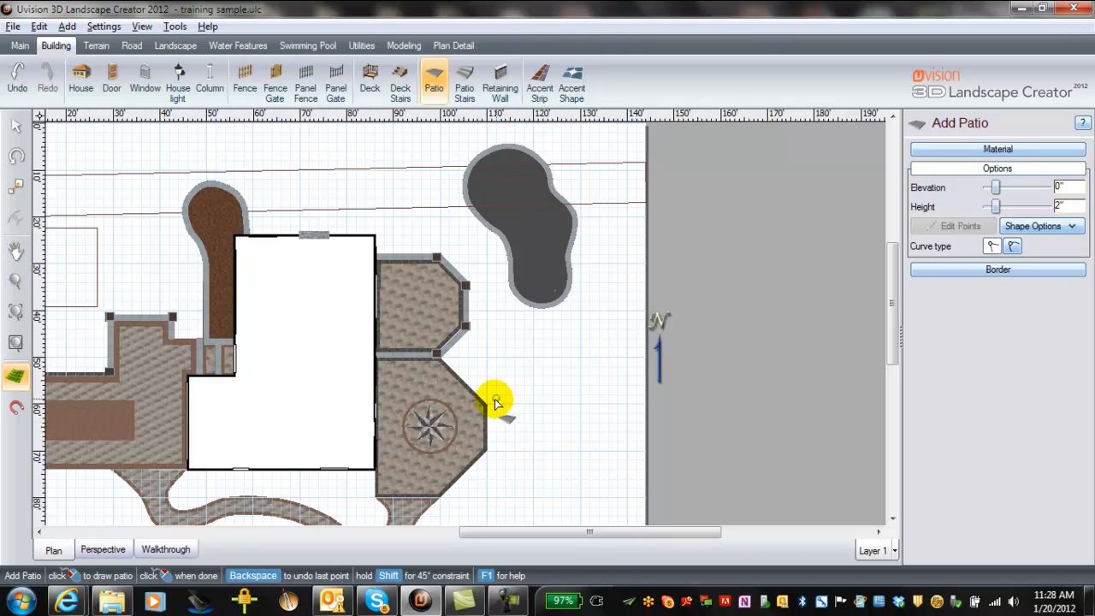
scroll(494, 414, "up", 6)
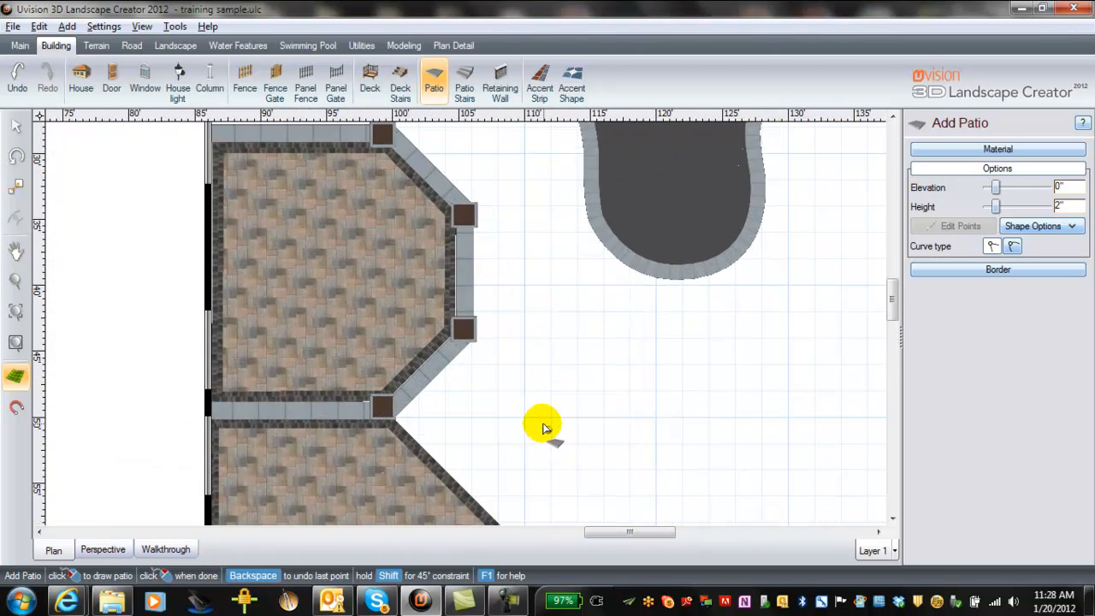
middle_click_drag(526, 396, 360, 207)
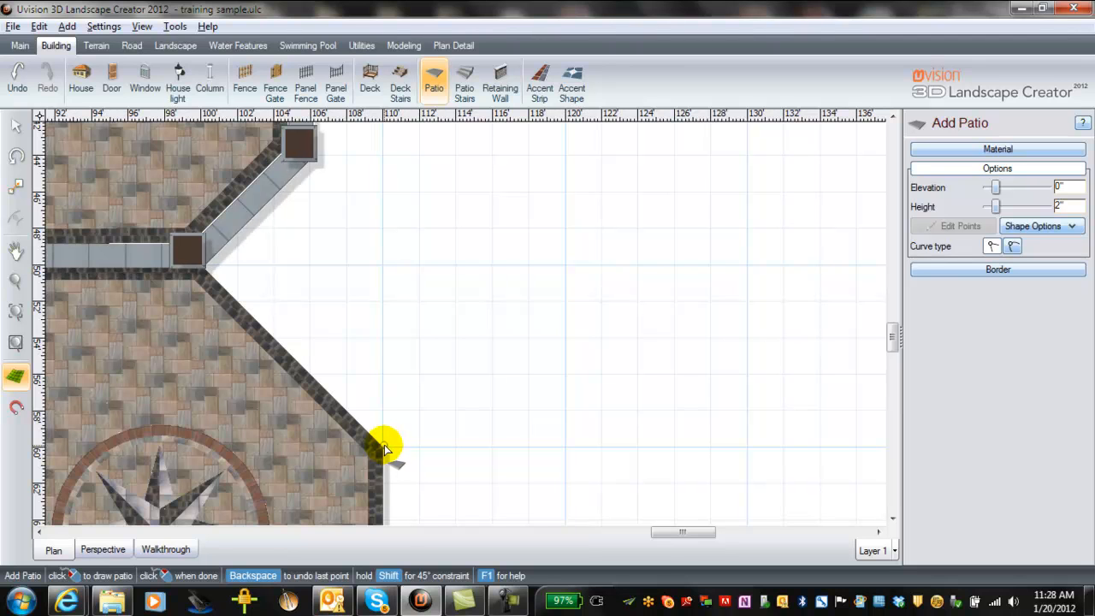
left_click(387, 445)
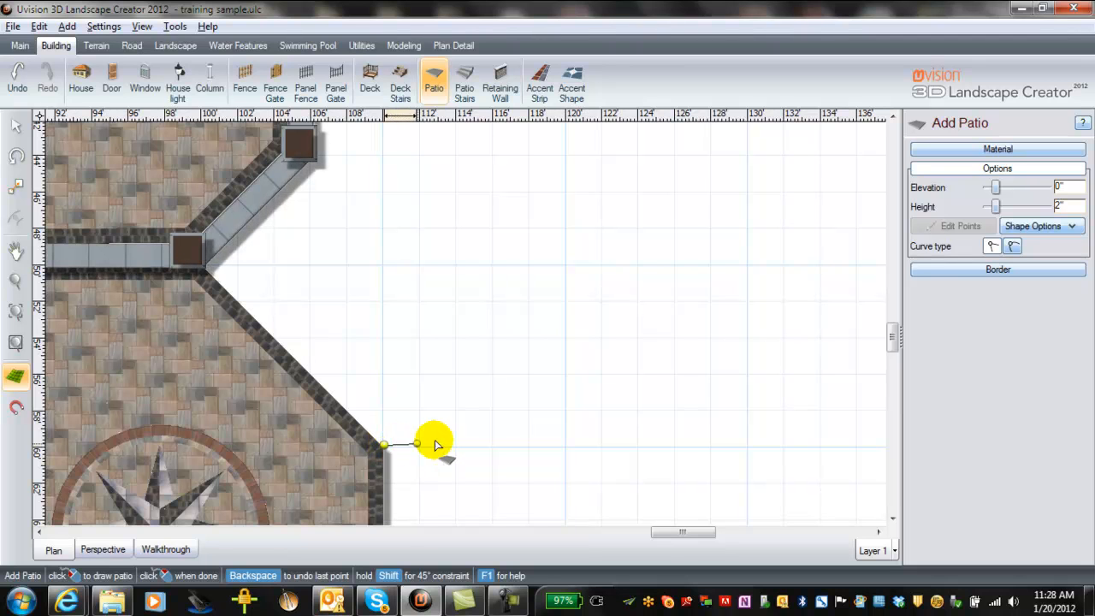
left_click(494, 391)
Step: Continue the patio outline toward the pool with curved segments about 8'-7", 5'-1", 5'-6" and 2'-10" long, ending on the coping
left_click(1014, 247)
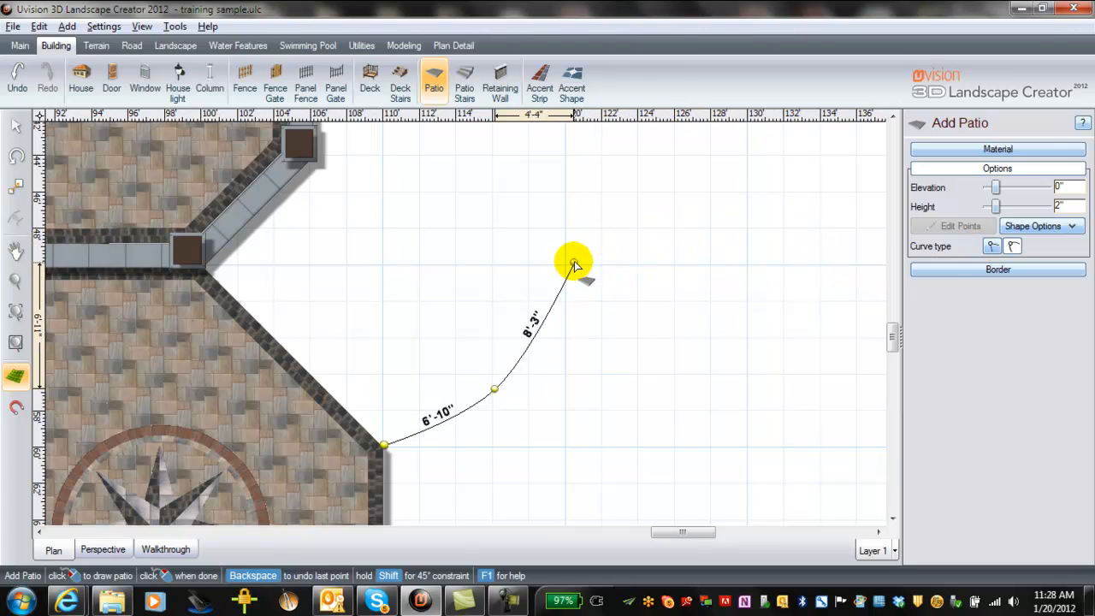
middle_click_drag(570, 254, 562, 342)
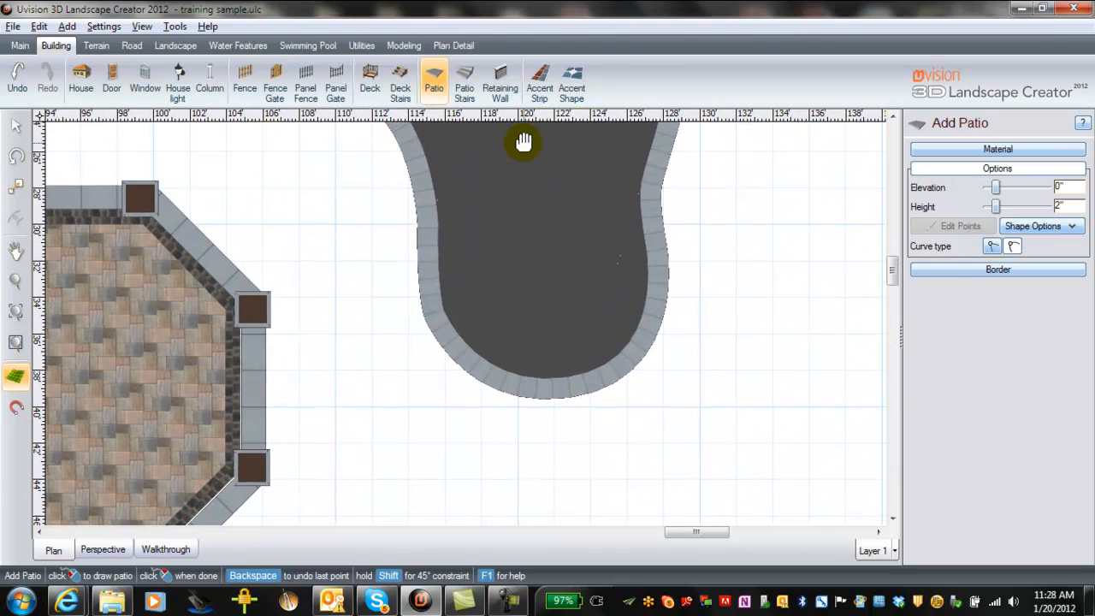
left_click(557, 491)
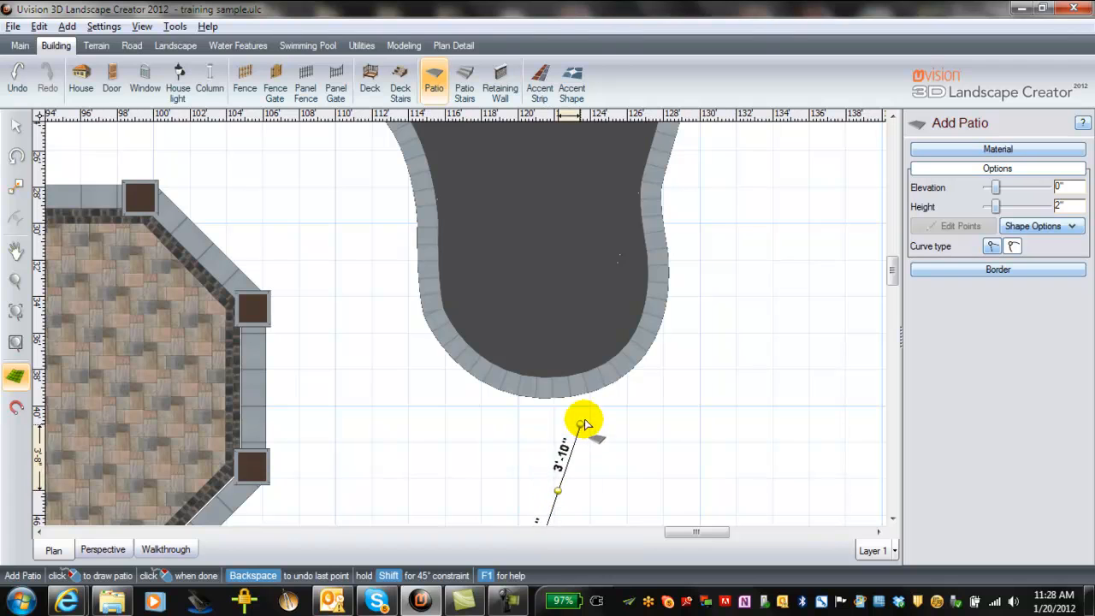
left_click(639, 364)
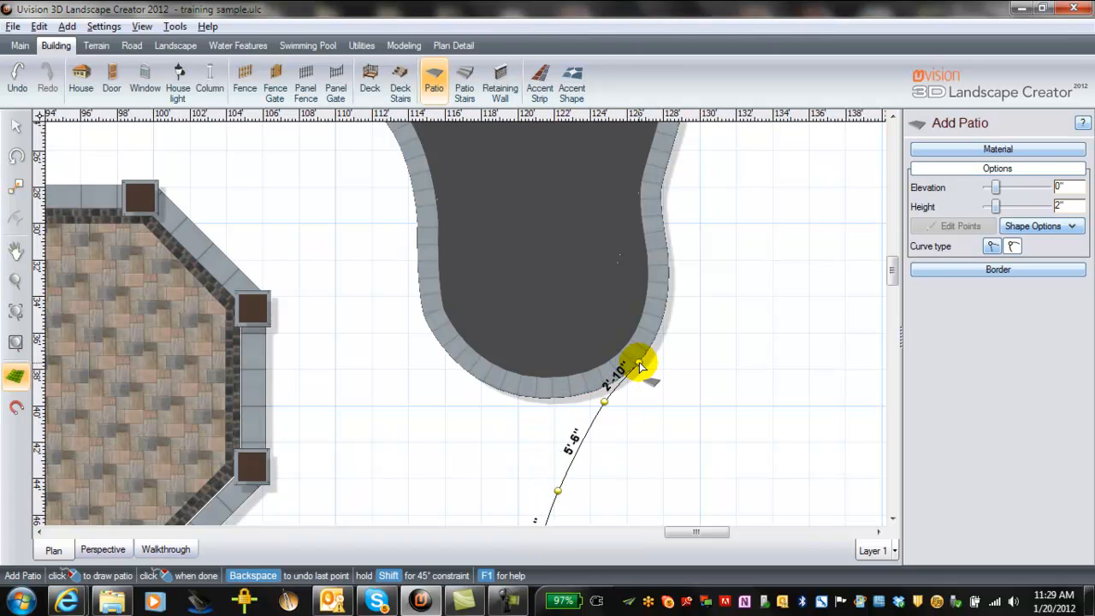
Step: Trace the patio outline along the pool coping's outer edge, following its rounded end and the side facing the house with curved segments
left_click(1009, 247)
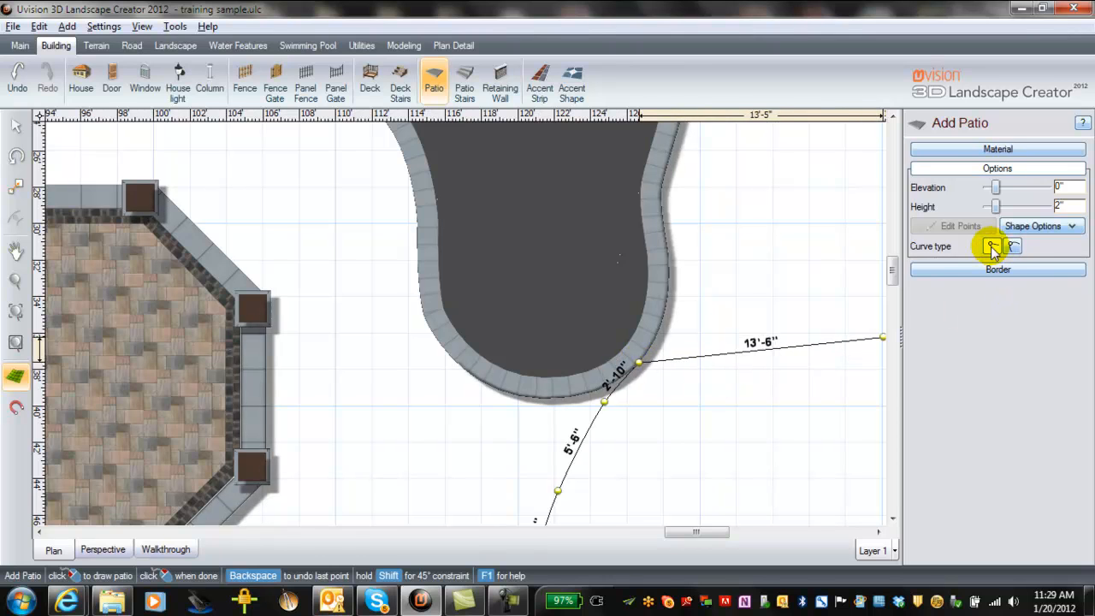
left_click(600, 394)
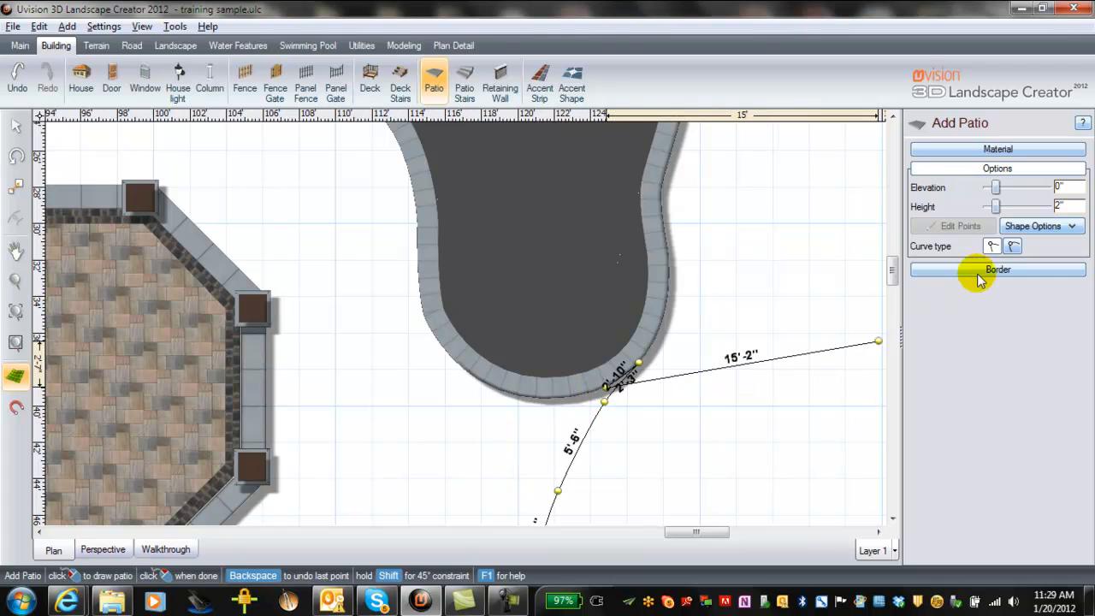
left_click(992, 247)
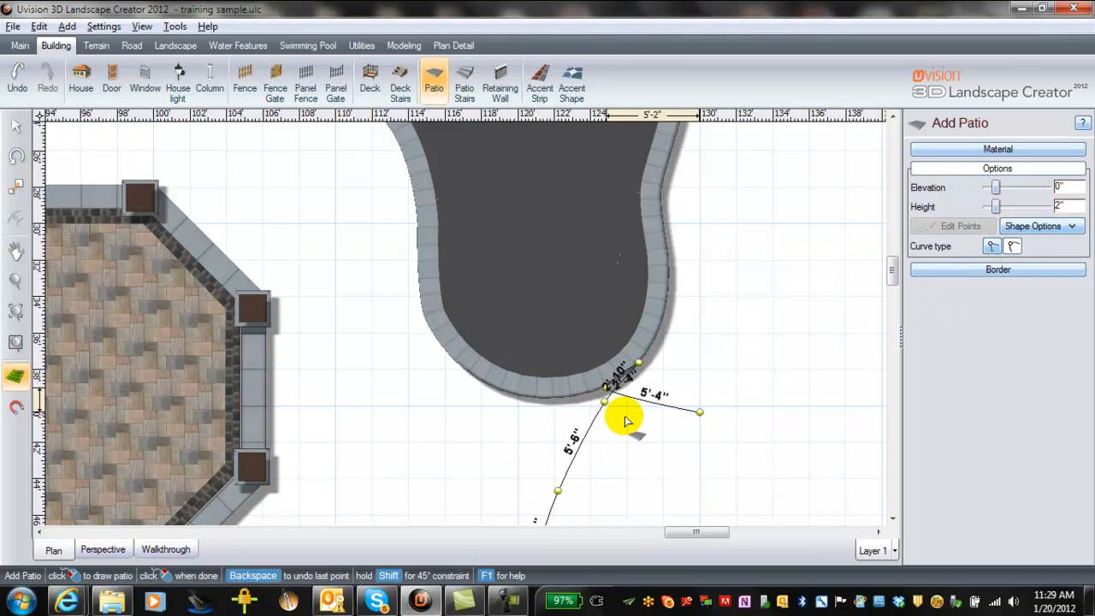
left_click(553, 398)
left_click(499, 390)
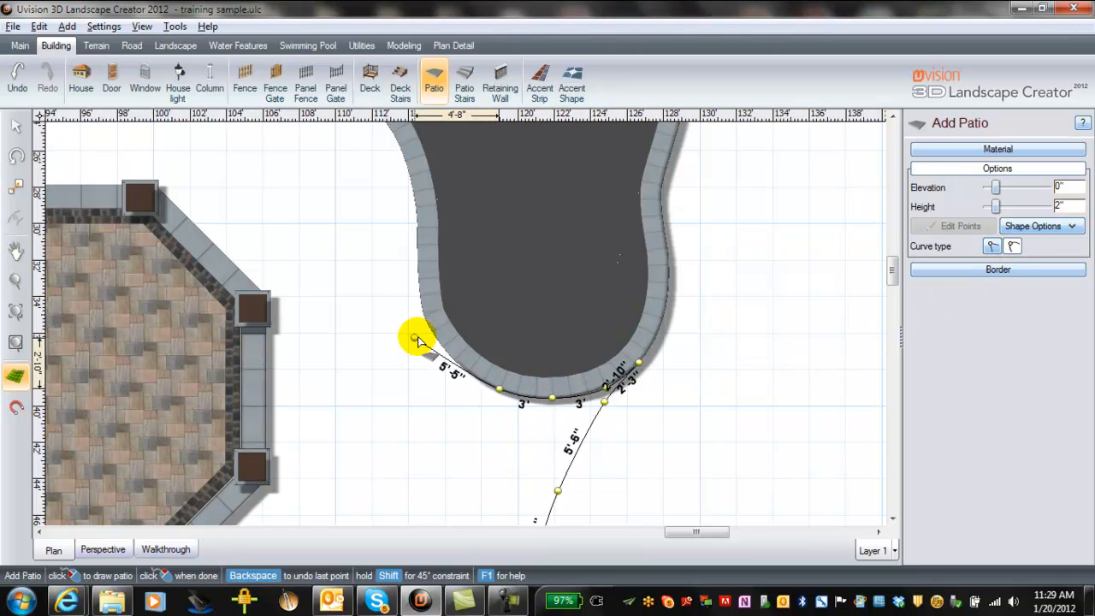
left_click(440, 343)
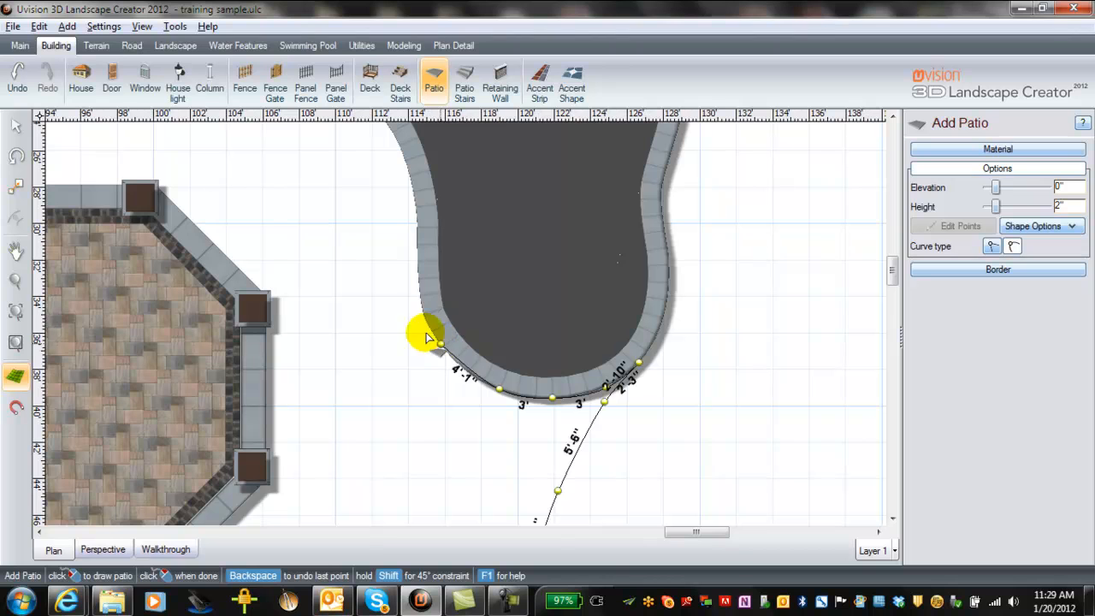
left_click(417, 290)
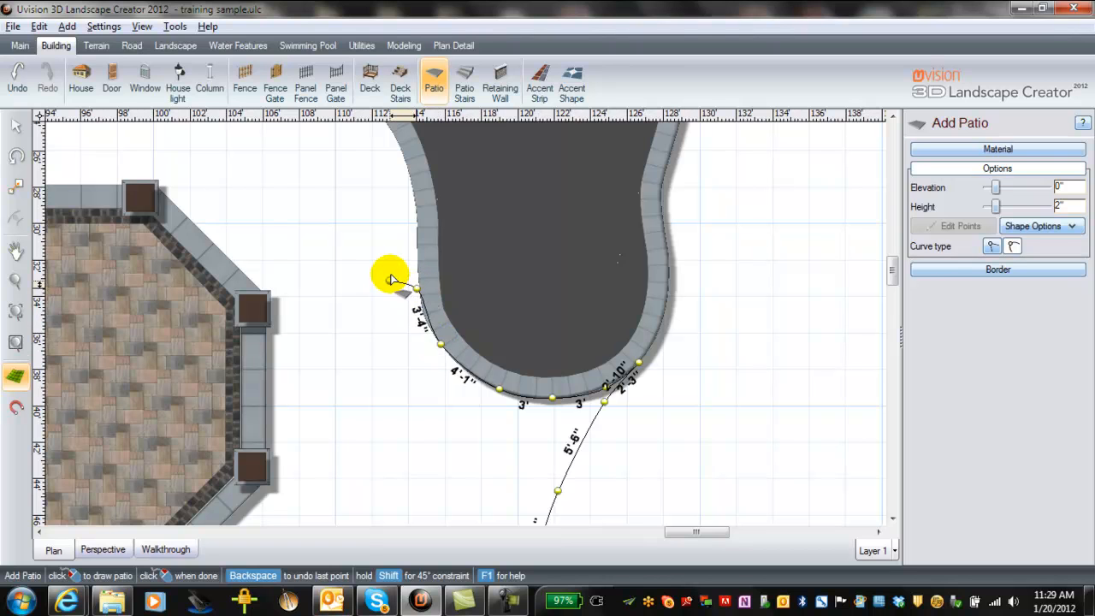
left_click(415, 214)
left_click(407, 170)
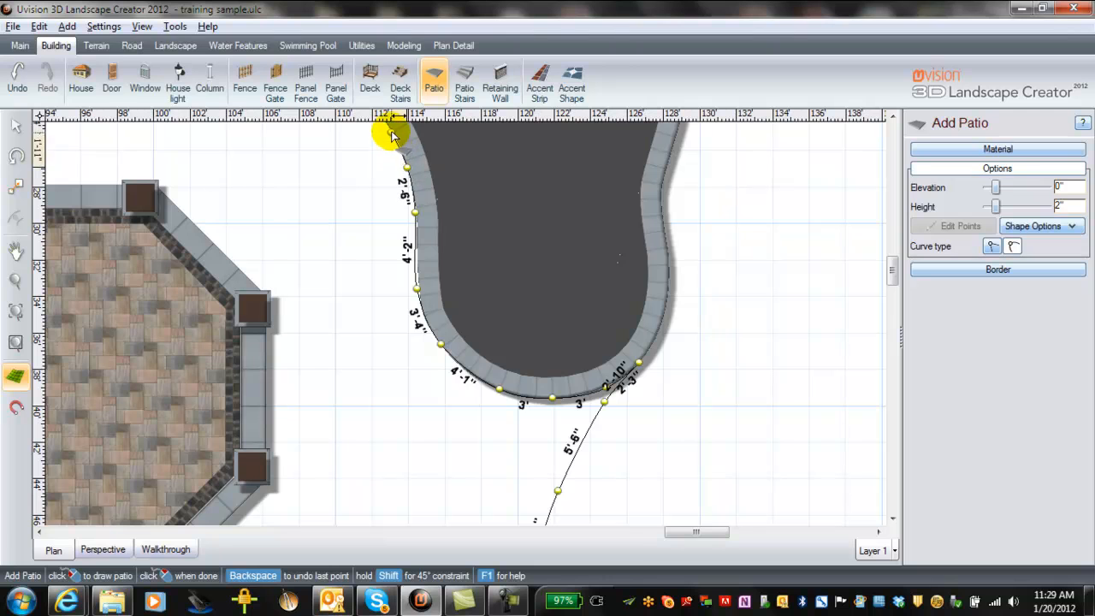
left_click(391, 131)
Step: Arc the patio outline from the pool coping to the seat wall's far pillar, starting with two segments about 4' long
left_click(319, 123)
left_click(247, 128)
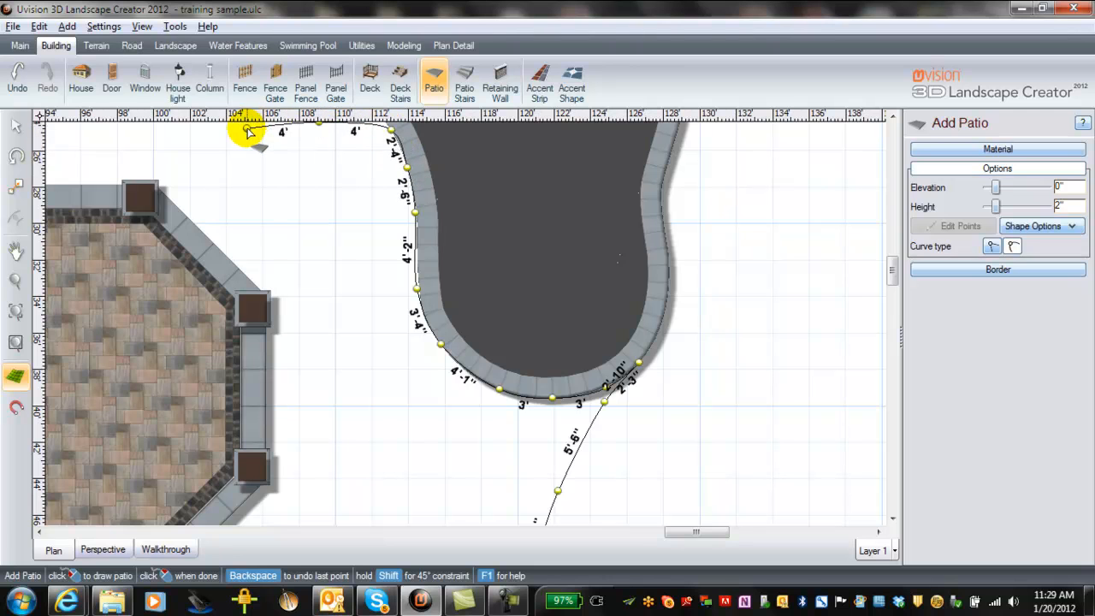
left_click(214, 140)
left_click(175, 162)
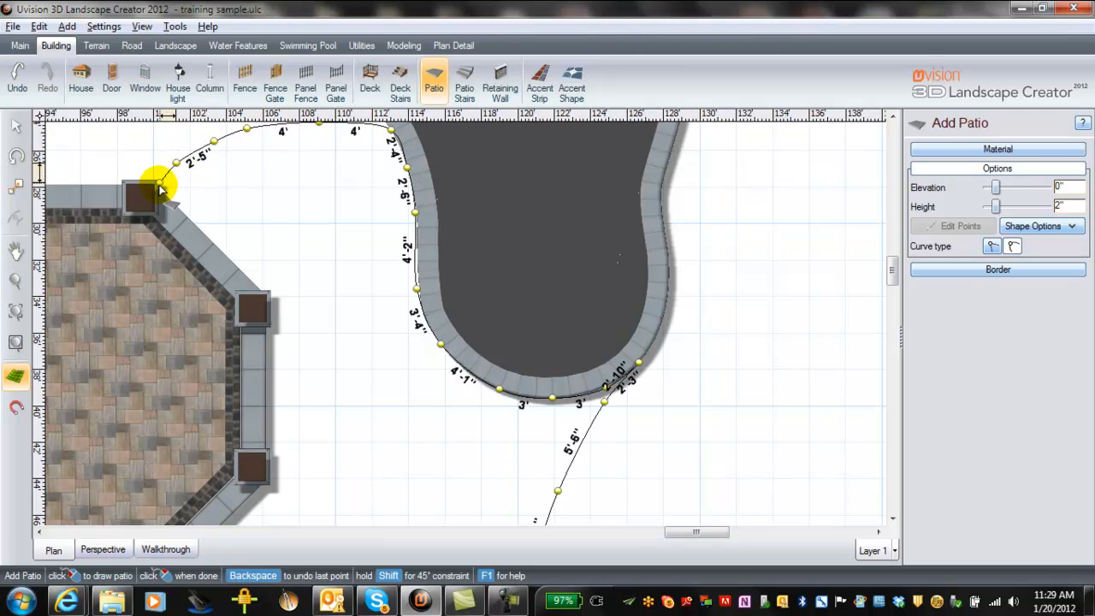
left_click(158, 187)
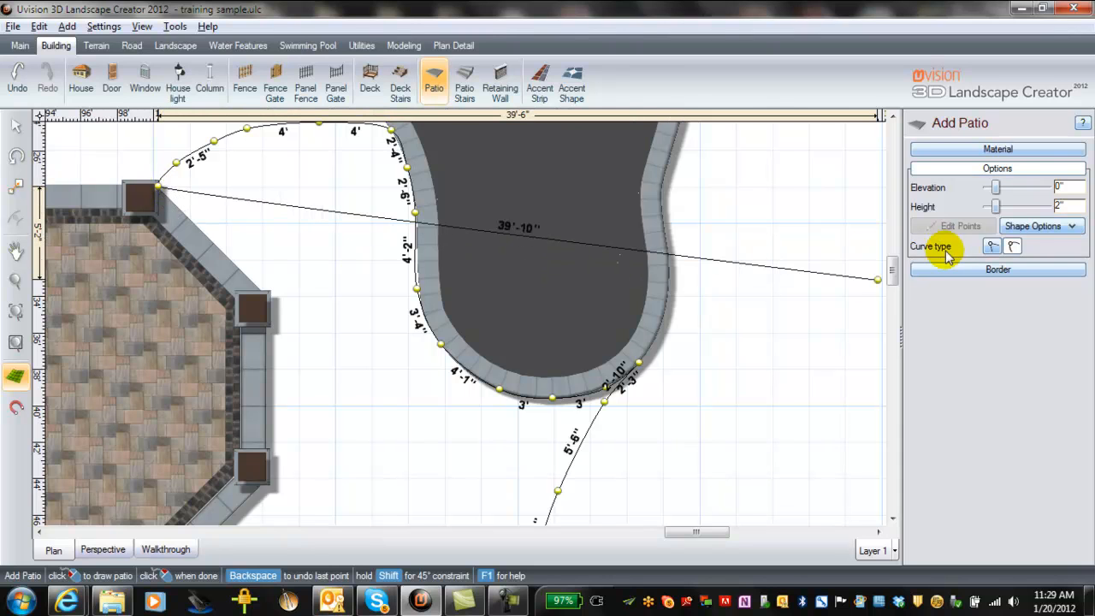
Step: Close the patio outline with straight segments of about 8'-4", 10'-3", 8'-4" and 14' along the seat wall and compass patio
left_click(265, 297)
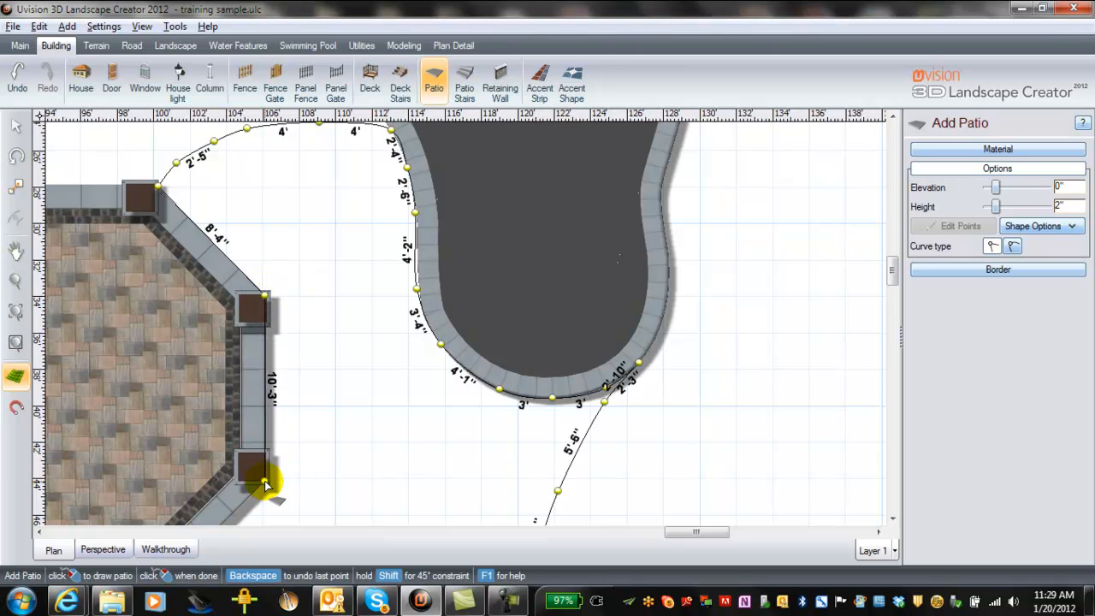
middle_click_drag(264, 484, 470, 220)
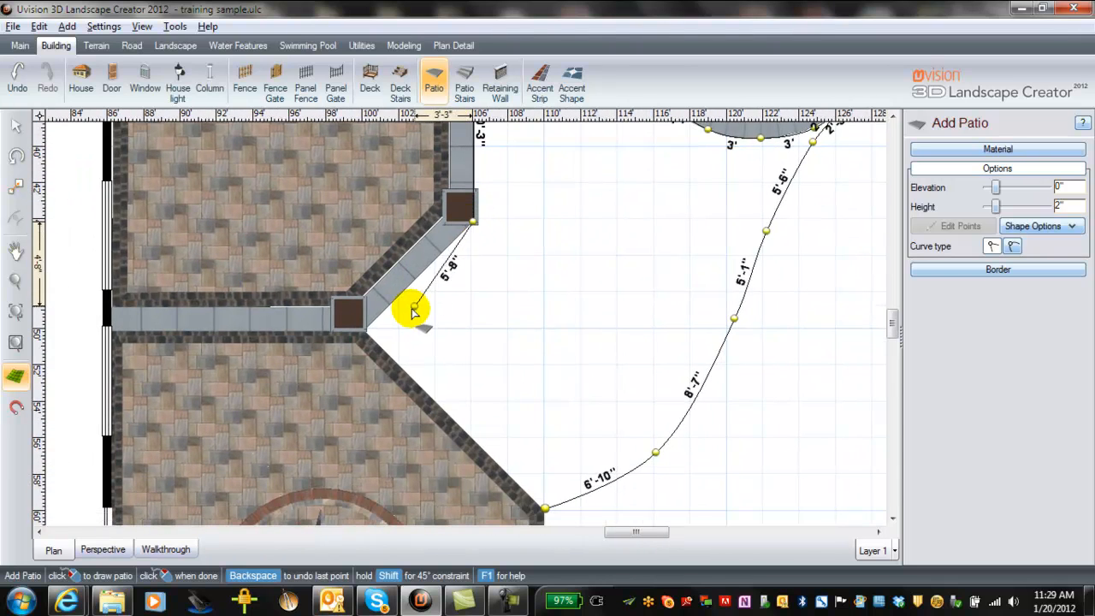
left_click(365, 331)
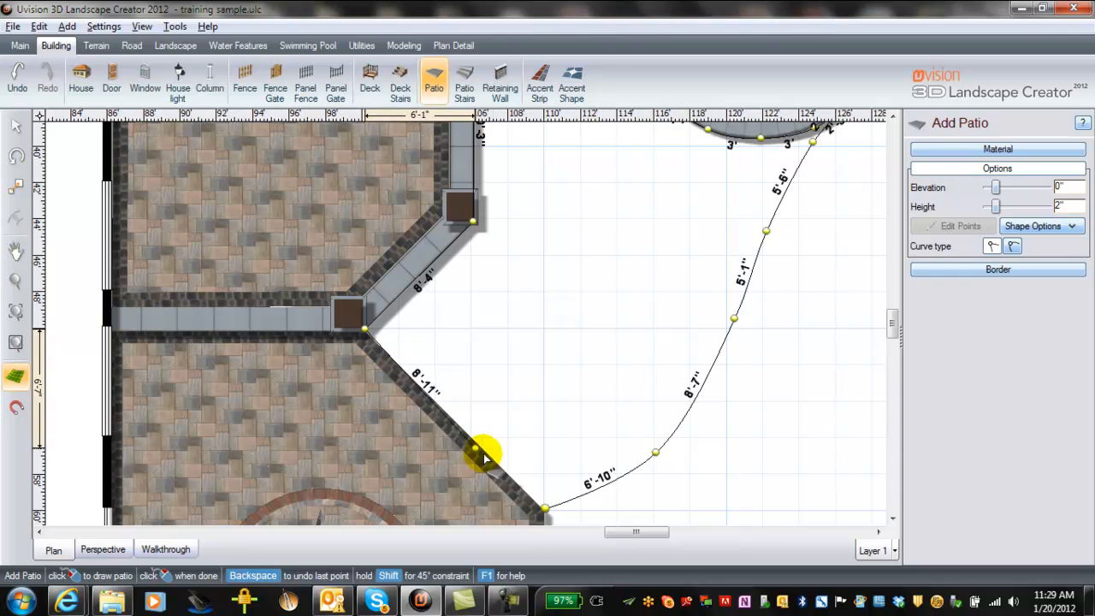
left_click(545, 511)
scroll(591, 376, "up", 1)
scroll(590, 377, "down", 5)
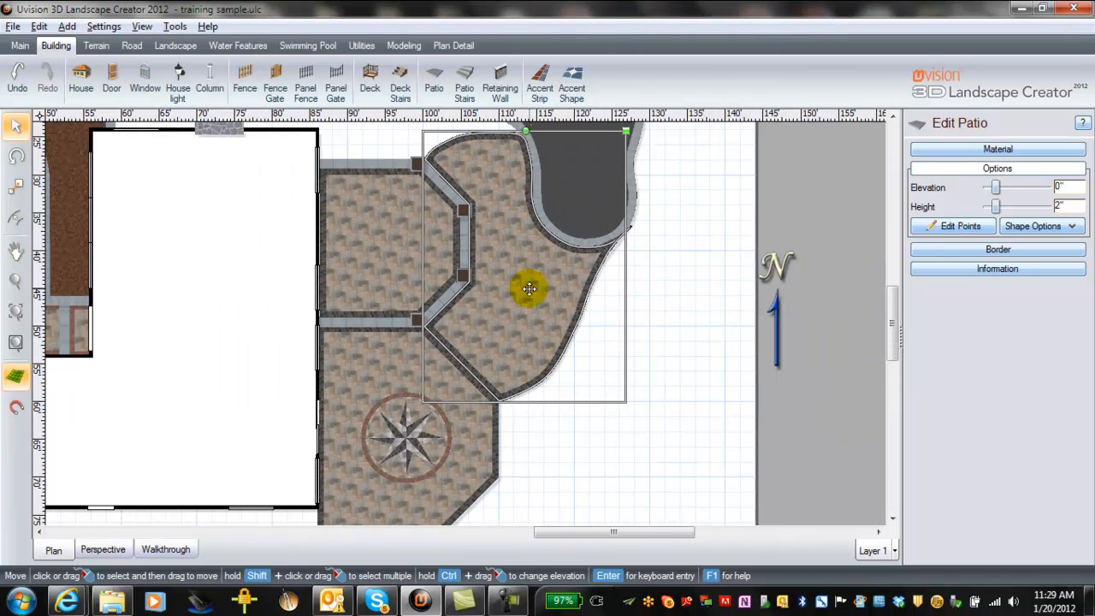
Step: In perspective view, reshape the new patio's arc between the far pillar and the pool by moving its points outward into a rounder curve
left_click(102, 550)
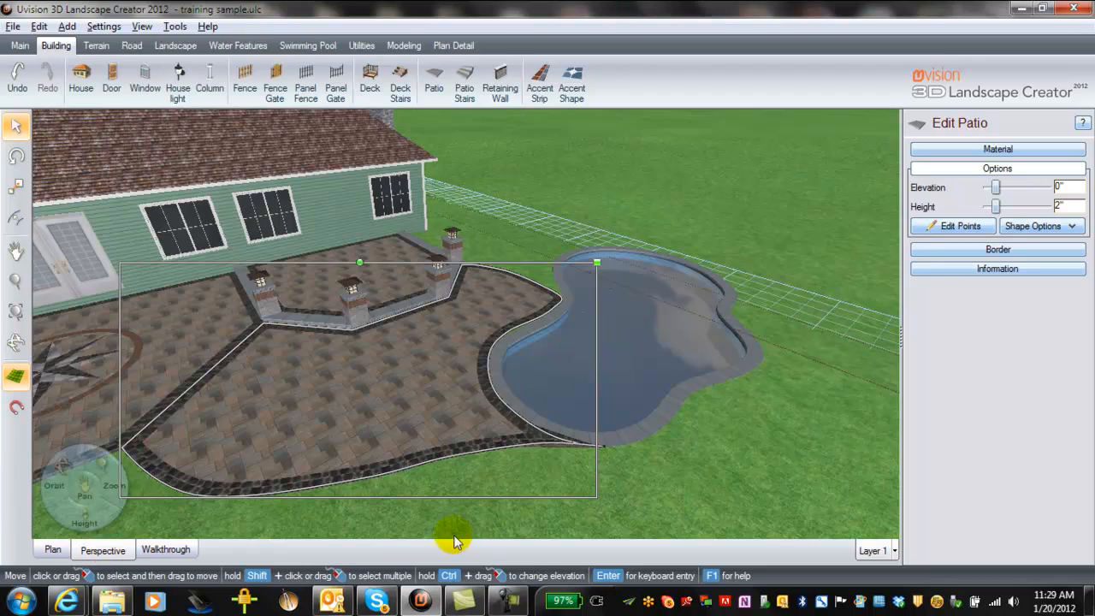
scroll(499, 504, "up", 2)
scroll(413, 469, "down", 2)
middle_click_drag(634, 503, 559, 179)
left_click(950, 226)
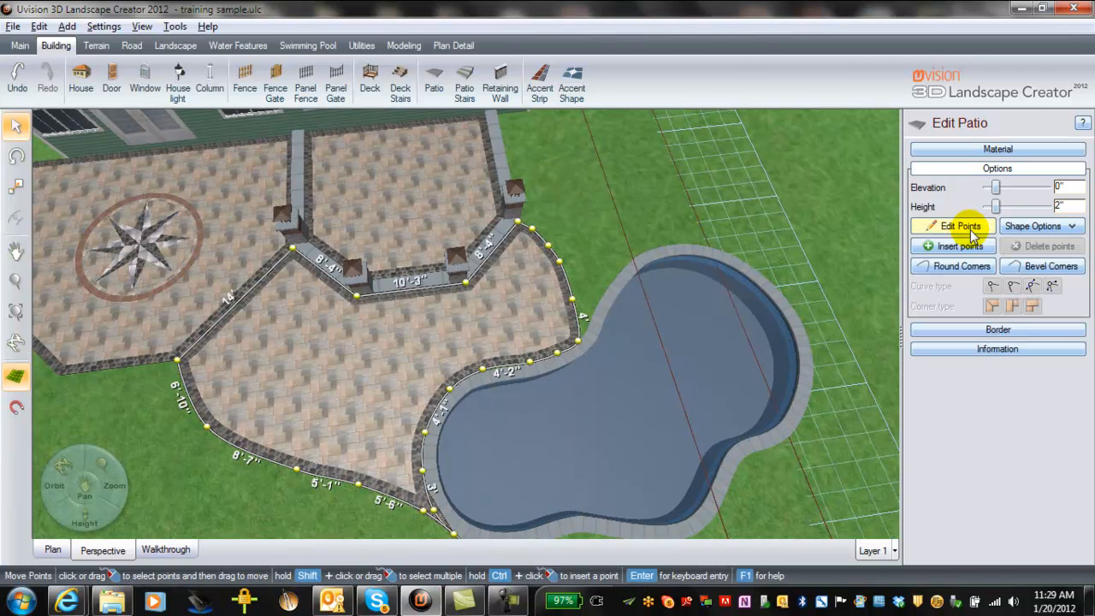
left_click(554, 252)
left_click_drag(561, 261, 574, 264)
mouse_move(578, 309)
left_mouse_down()
mouse_move(589, 305)
mouse_move(579, 330)
left_mouse_up()
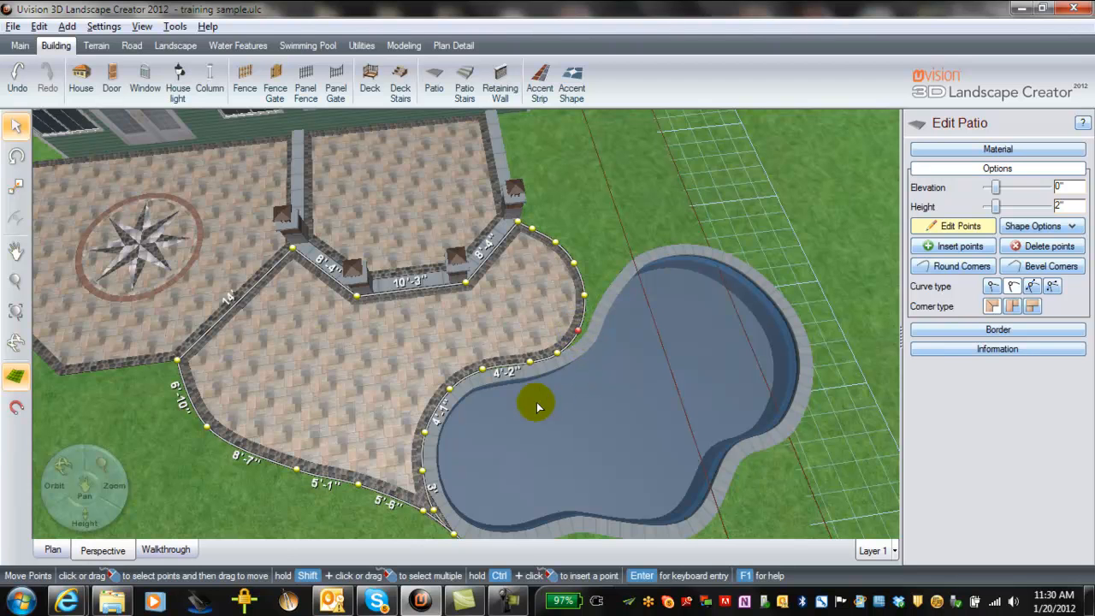
Step: Move a point on the patio's outer lawn-side curve to make its adjoining segments about 6' and 7'-10" long, and finish point editing
scroll(269, 439, "up", 1)
scroll(269, 439, "down", 2)
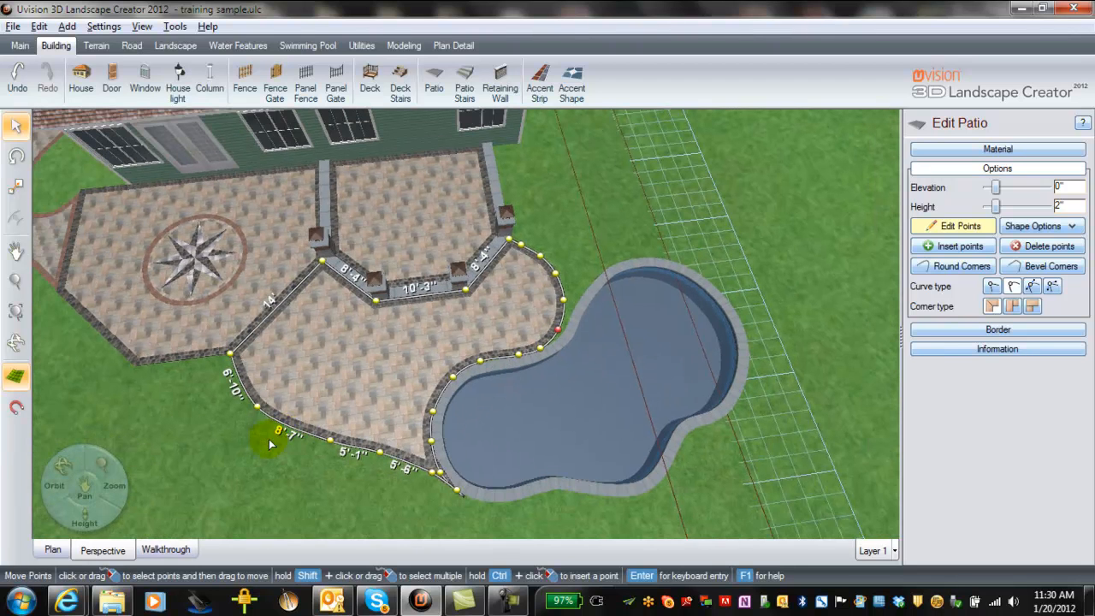
left_click_drag(330, 436, 304, 437)
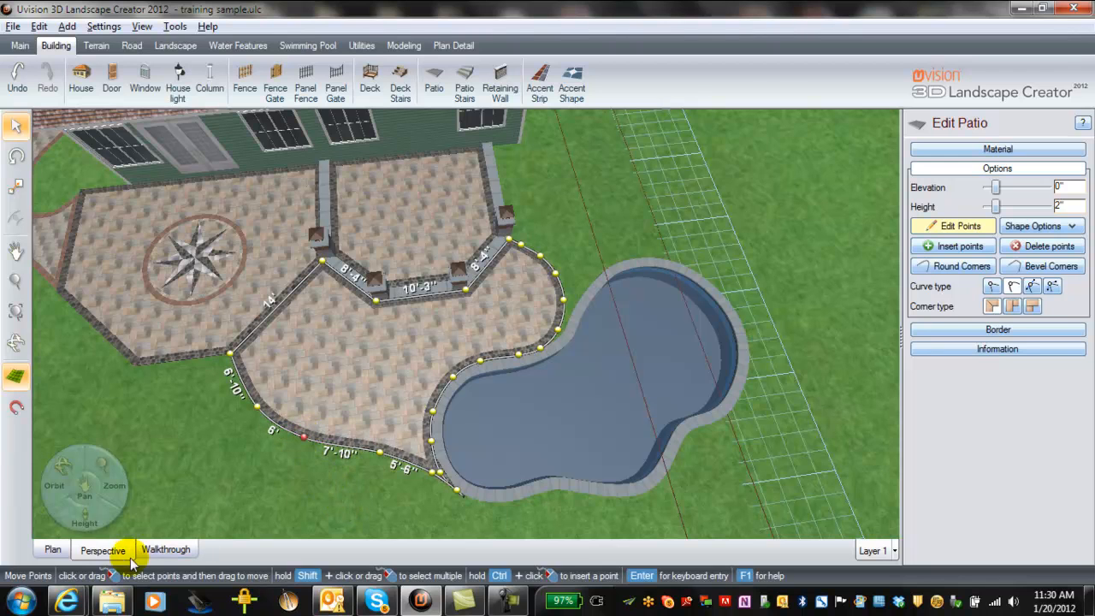
left_click(53, 549)
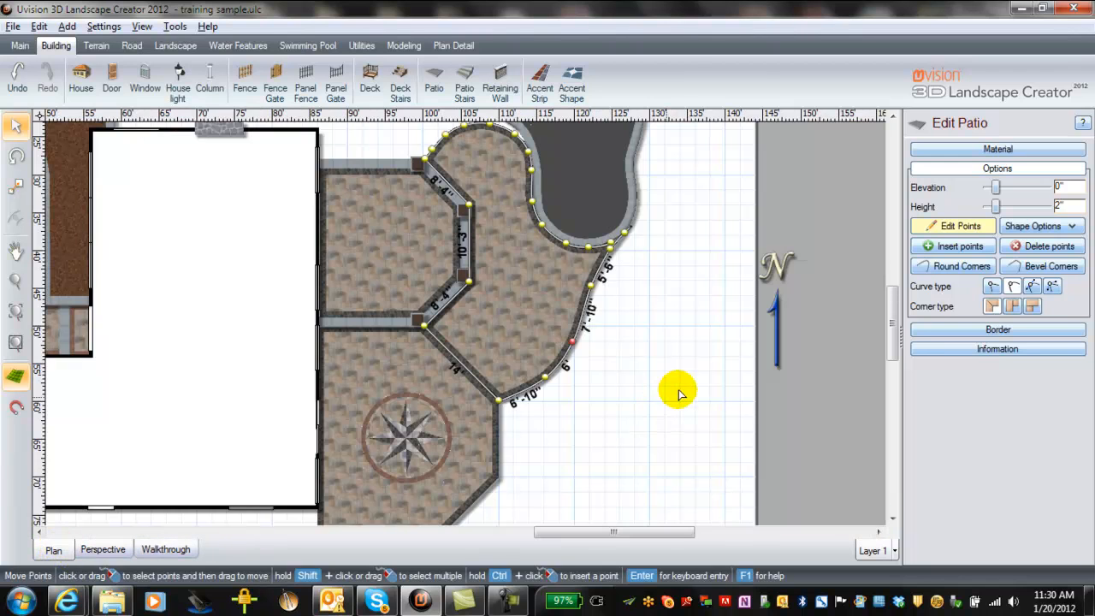
left_click(951, 222)
scroll(597, 431, "down", 4)
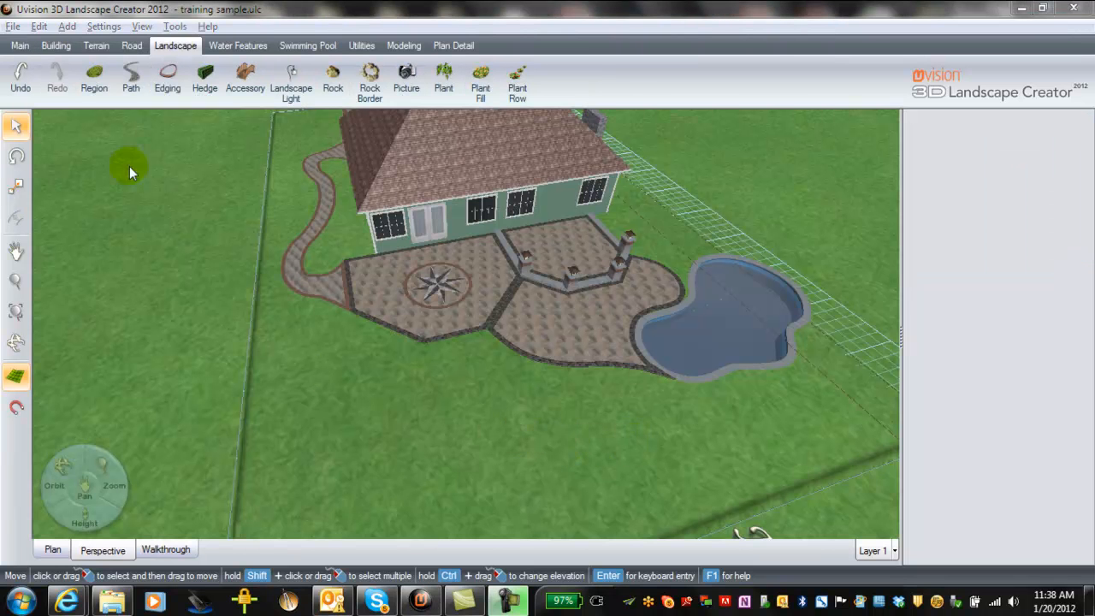
Step: Start adding a landscape accessory and browse the Arbors & Trellises, Fencing, Fireplaces, Furniture and Outdoor Kitchens models
left_click(248, 86)
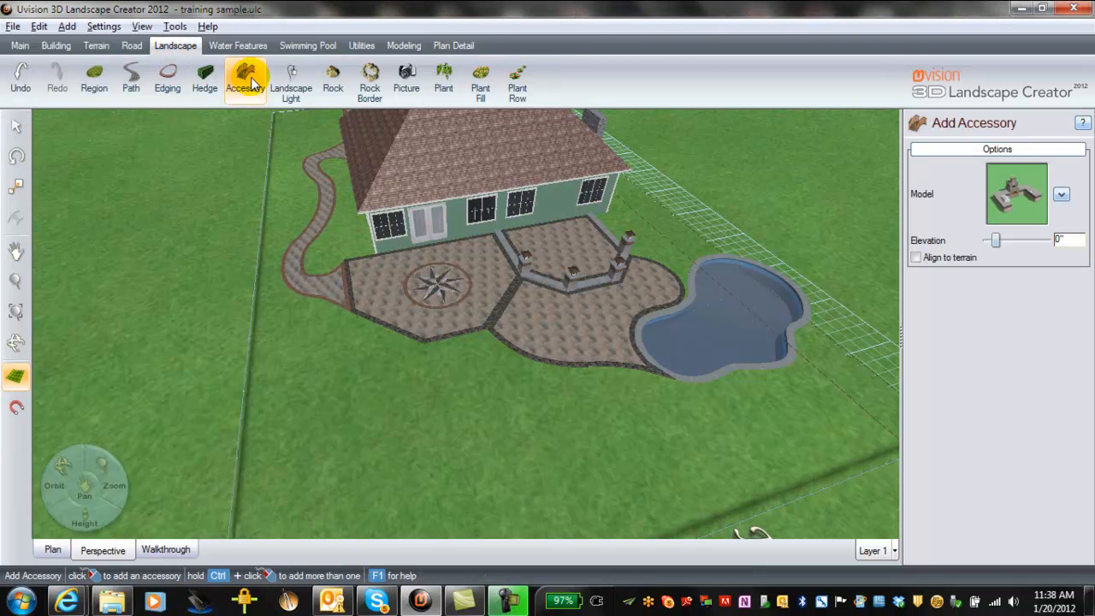
left_click(1016, 190)
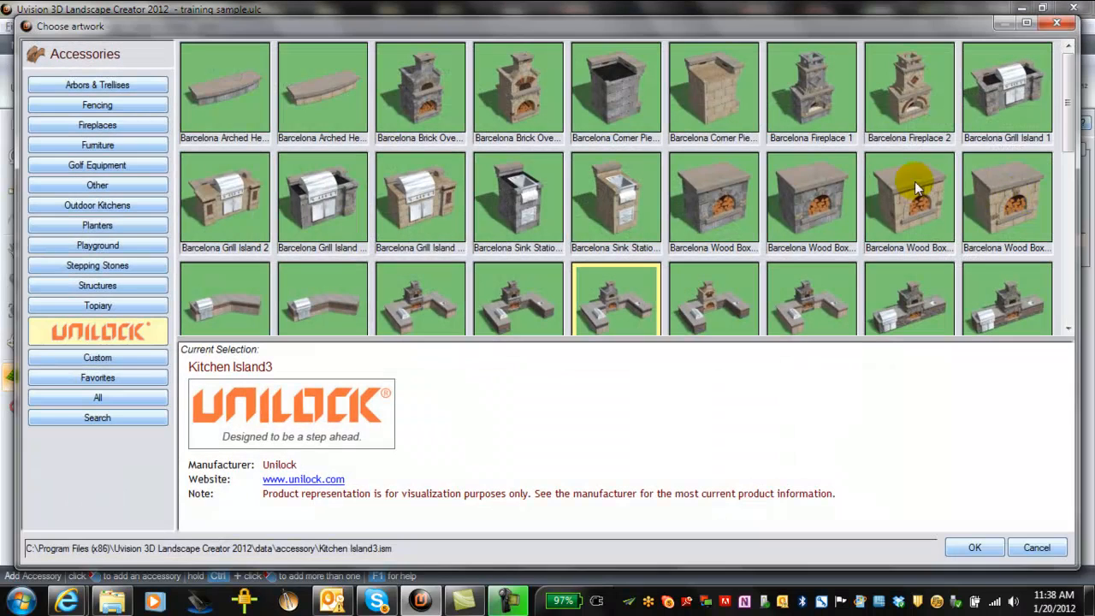
left_click(113, 86)
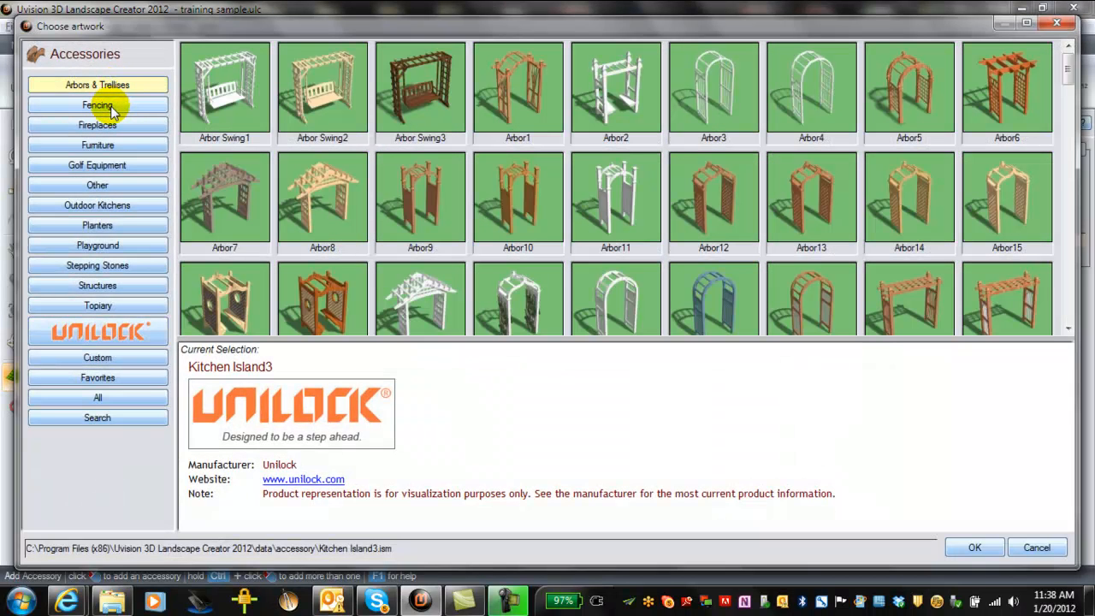
left_click(114, 109)
left_click(110, 129)
left_click(109, 148)
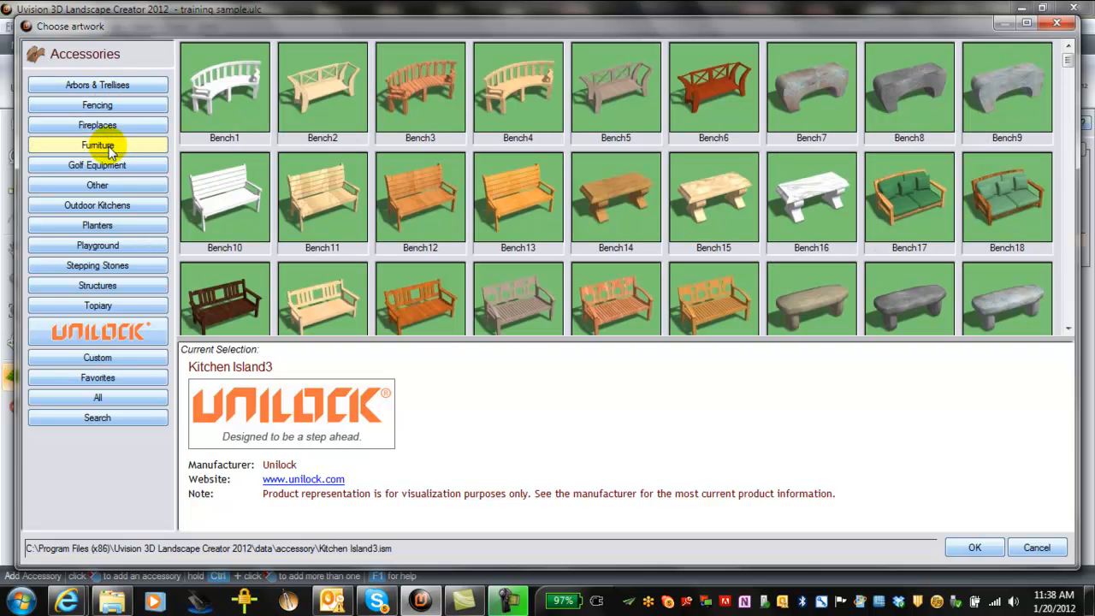
left_click(124, 210)
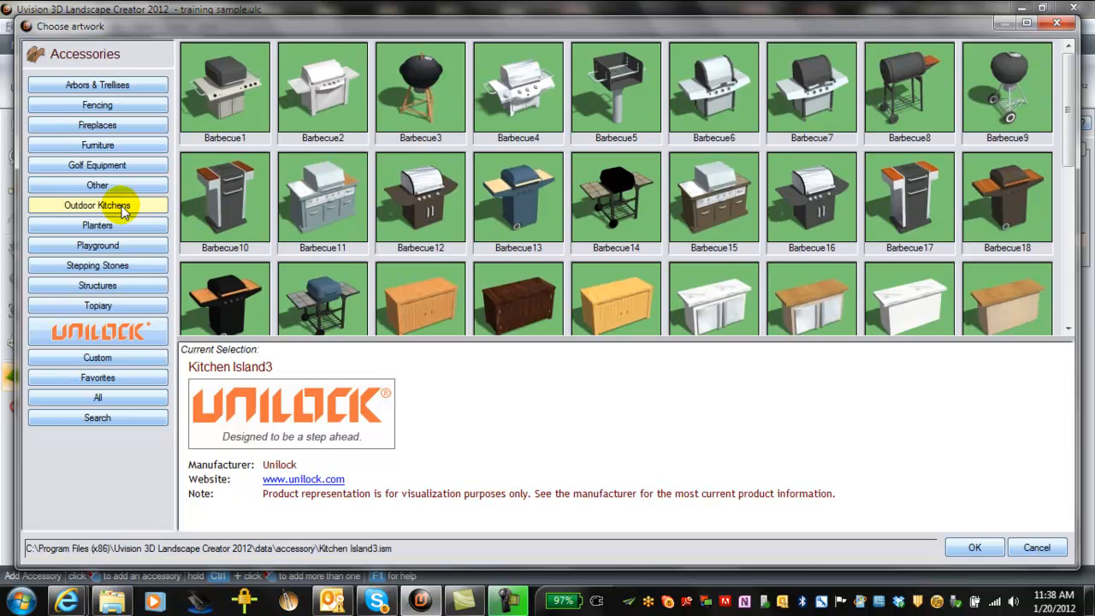
scroll(568, 219, "down", 10)
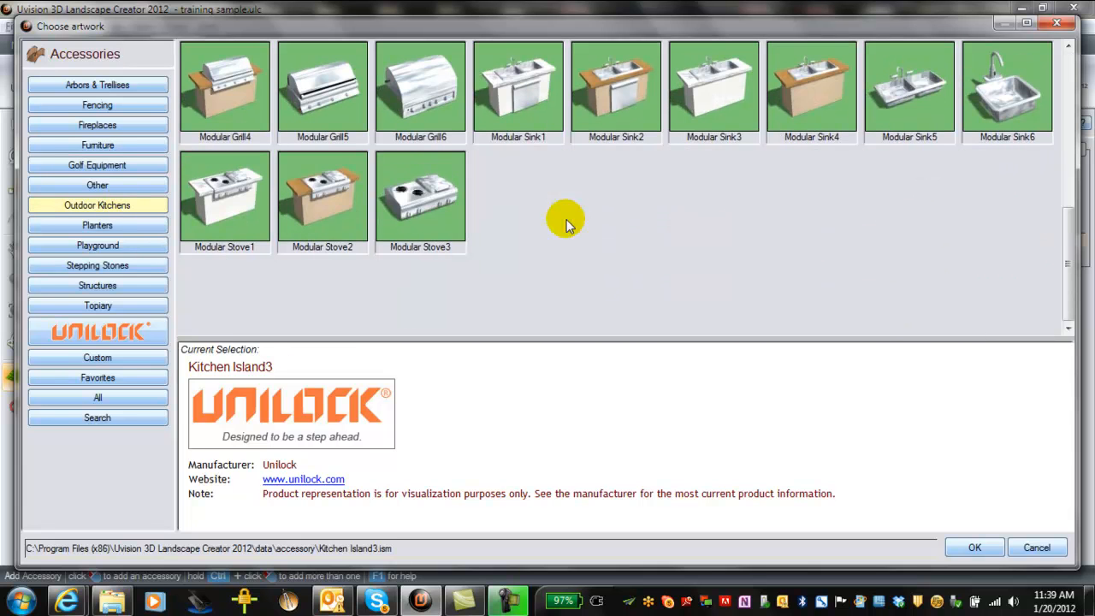
scroll(564, 222, "up", 5)
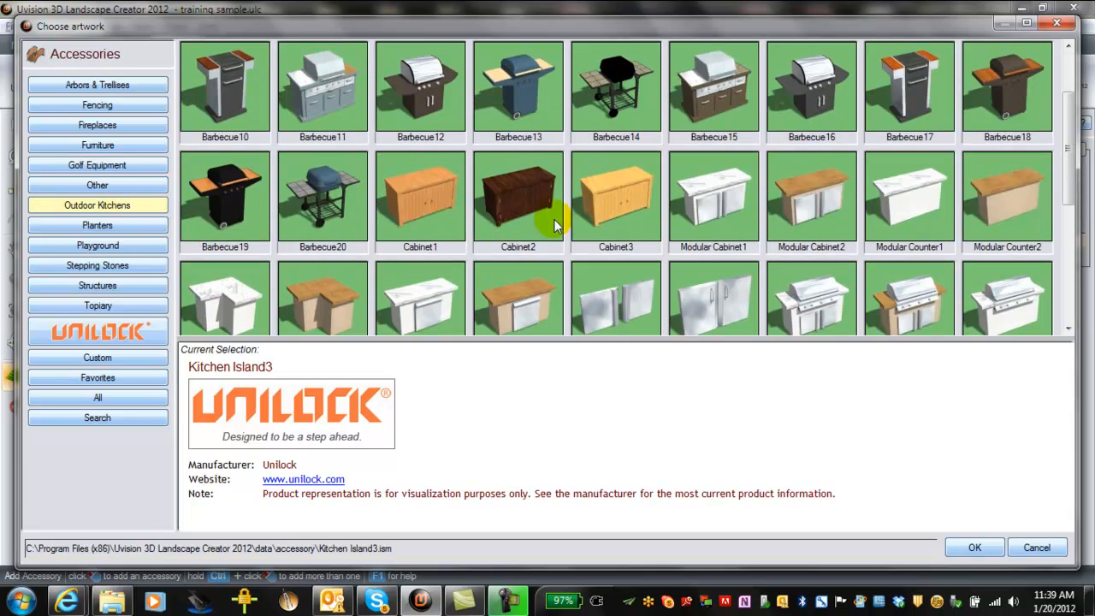
Step: Choose the Kitchen Island3 model from the Unilock accessories and place it on the lawn beside the patios
left_click(130, 332)
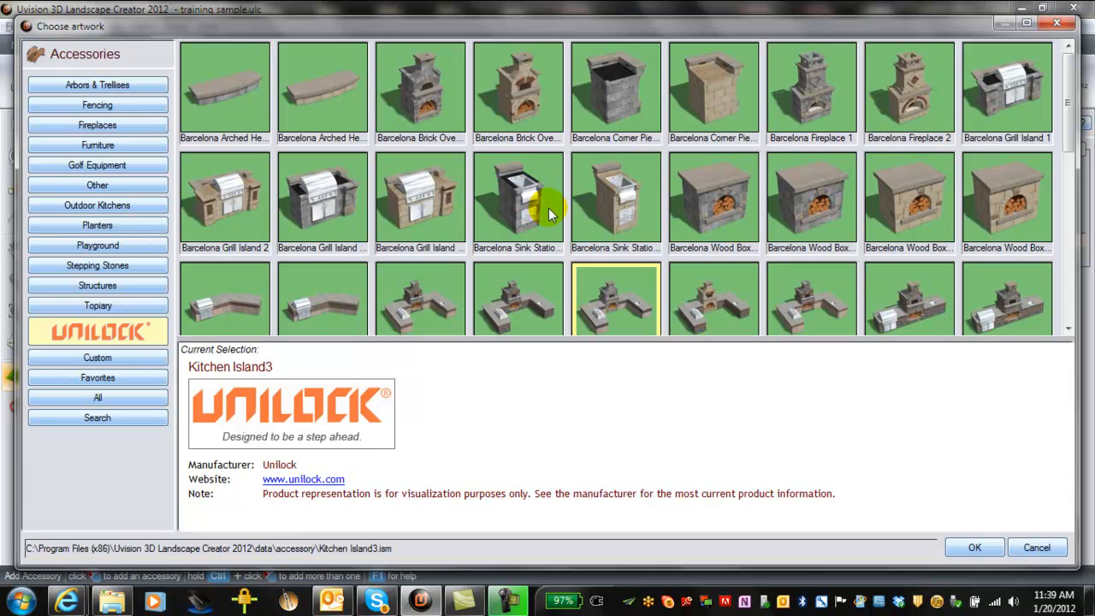
scroll(548, 208, "down", 3)
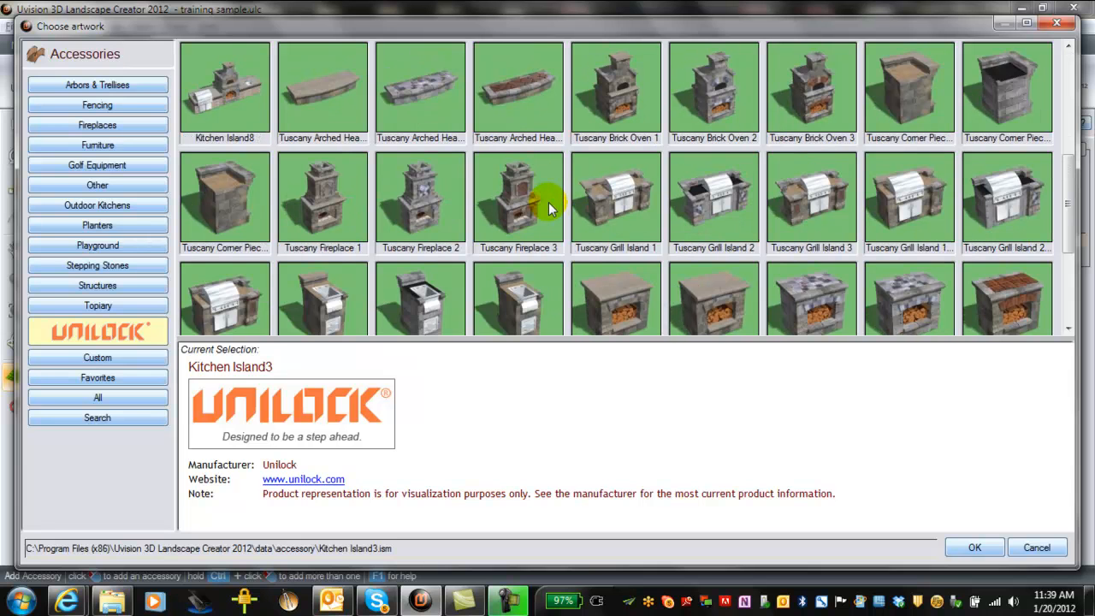
scroll(548, 203, "down", 3)
scroll(549, 203, "up", 5)
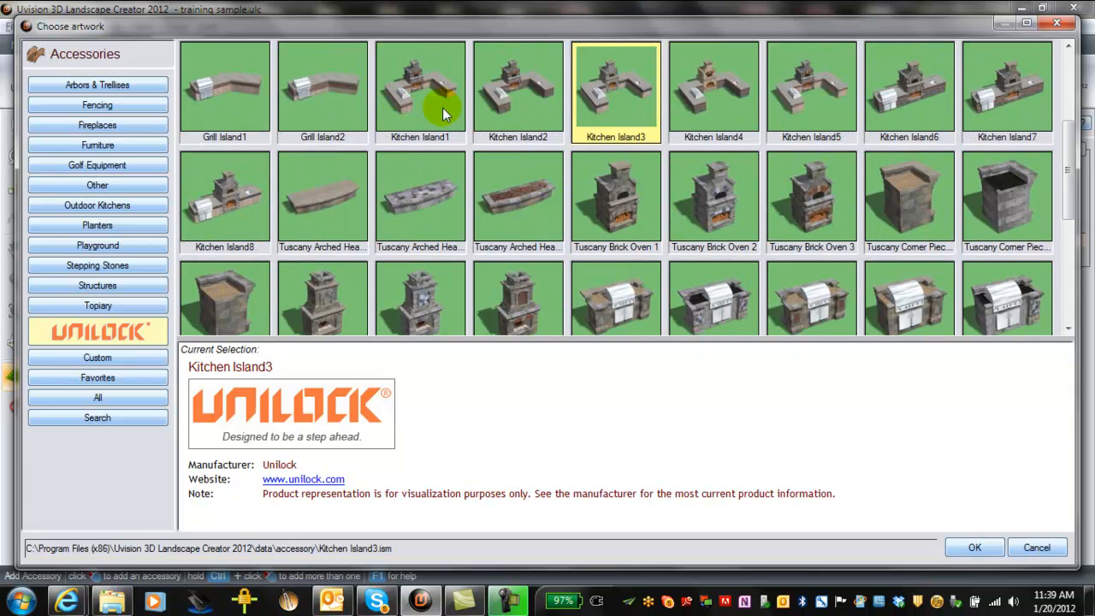
double_click(622, 108)
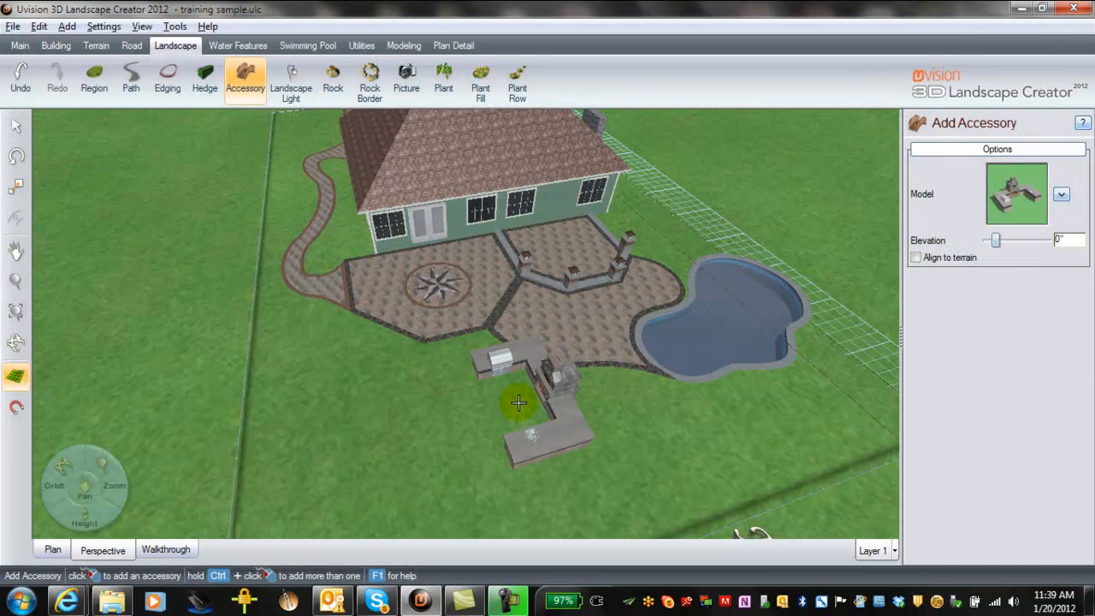
left_click(483, 413)
Step: In plan view, rotate the kitchen island to -127° about Y and move it next to the compass patio's diagonal lawn-side edge
middle_click_drag(398, 450, 428, 351)
scroll(498, 396, "up", 3)
scroll(498, 400, "up", 2)
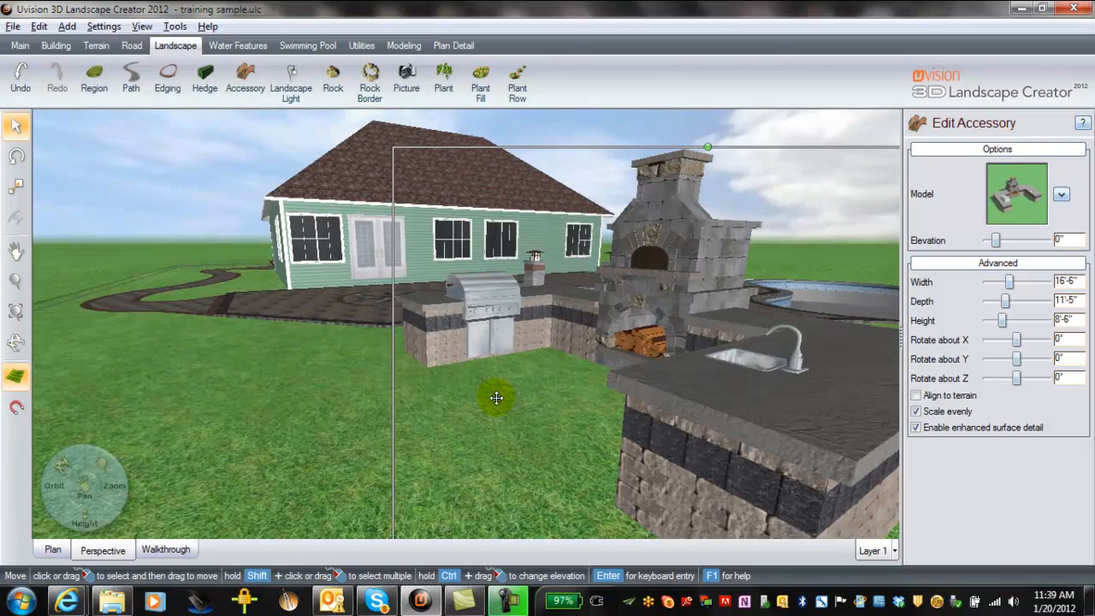
middle_click_drag(485, 424, 627, 440)
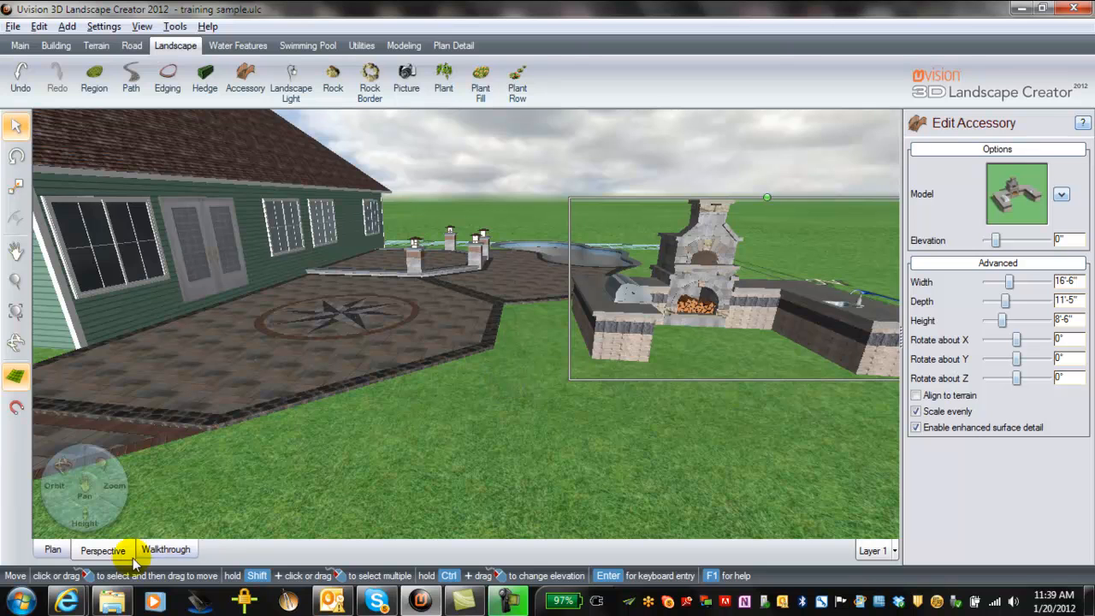
left_click(53, 552)
scroll(587, 459, "up", 3)
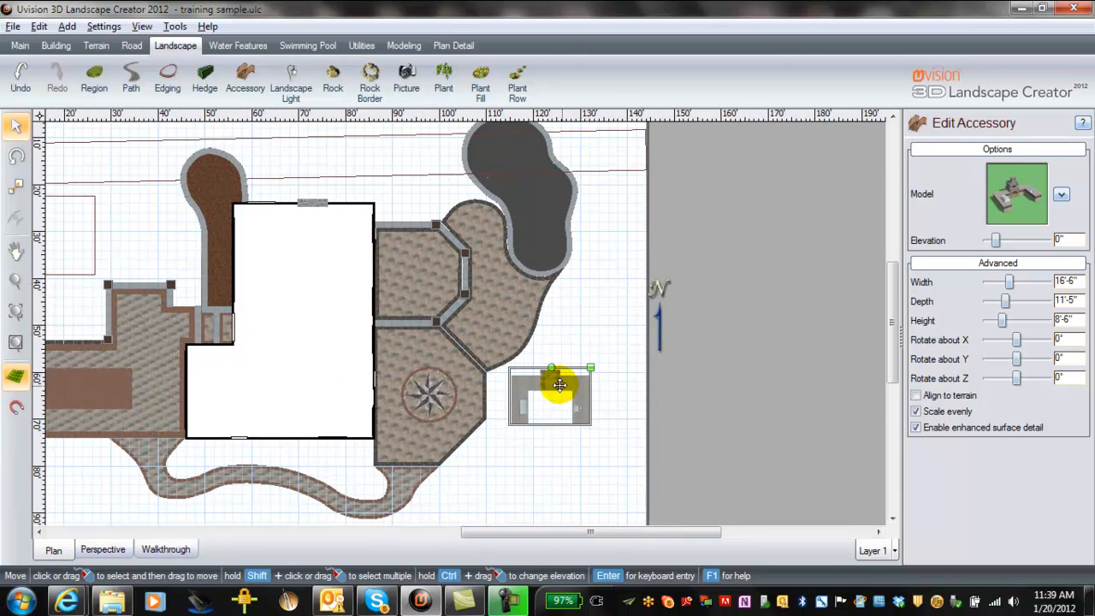
left_click_drag(552, 369, 586, 431)
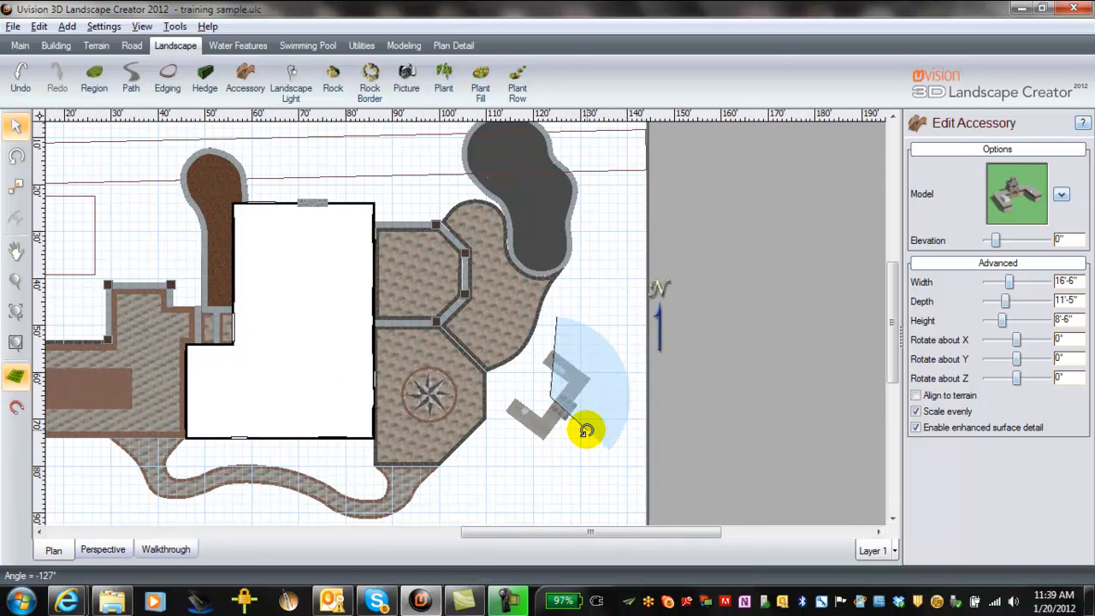
left_click_drag(557, 384, 526, 473)
Step: Refine the kitchen island's rotation to about -134° and shift it against the compass patio's diagonal edge, then deselect it
scroll(500, 453, "up", 5)
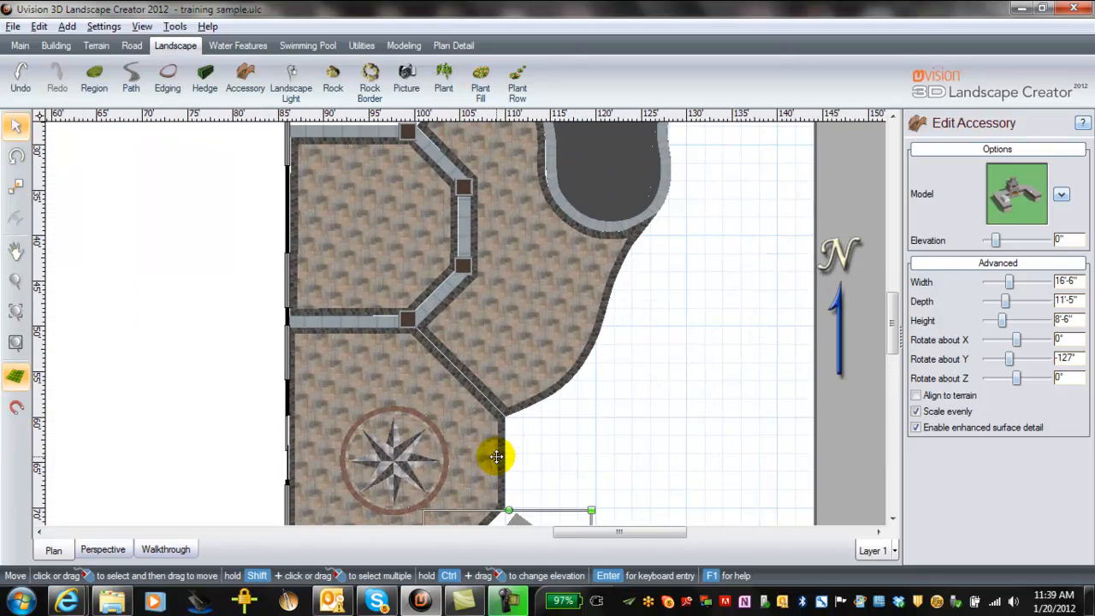
middle_click_drag(499, 447, 501, 134)
scroll(724, 405, "up", 3)
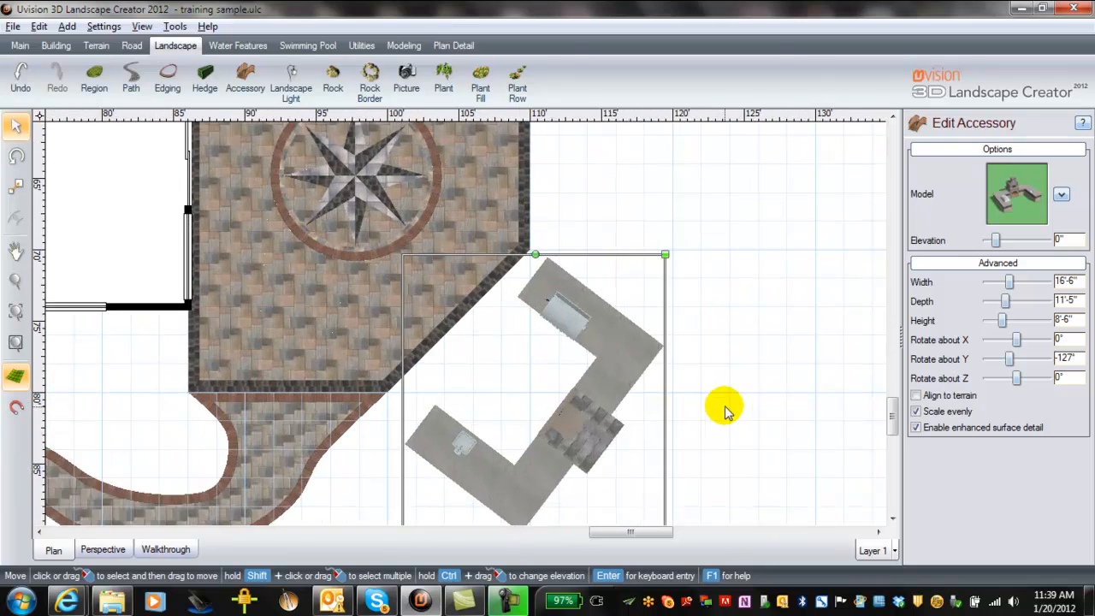
scroll(715, 408, "up", 2)
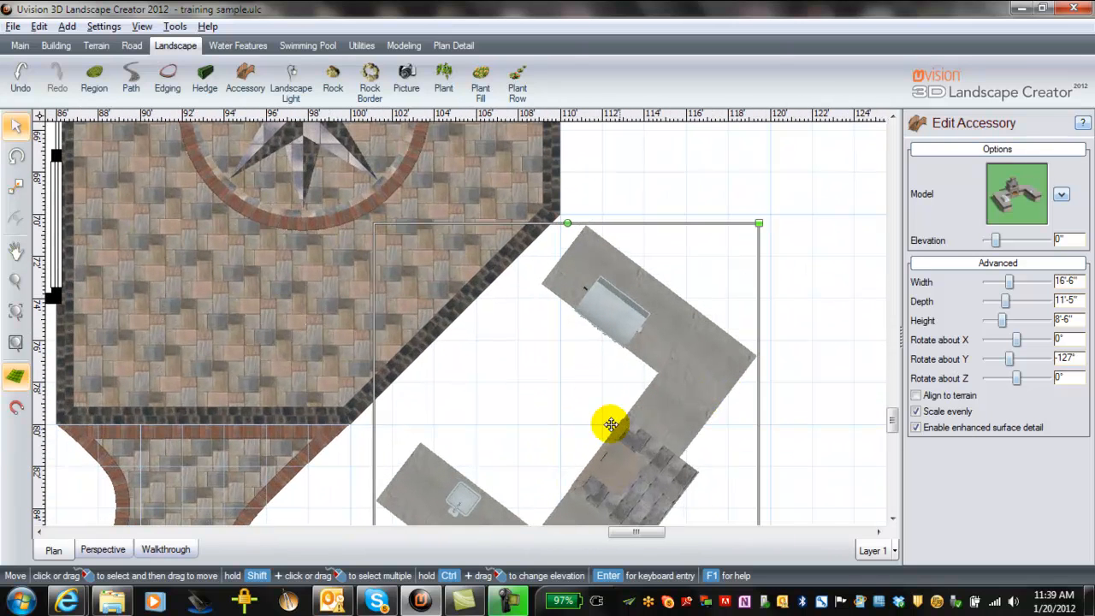
left_click(569, 224)
left_click(606, 253)
left_click_drag(569, 225, 595, 228)
left_click_drag(679, 337, 655, 342)
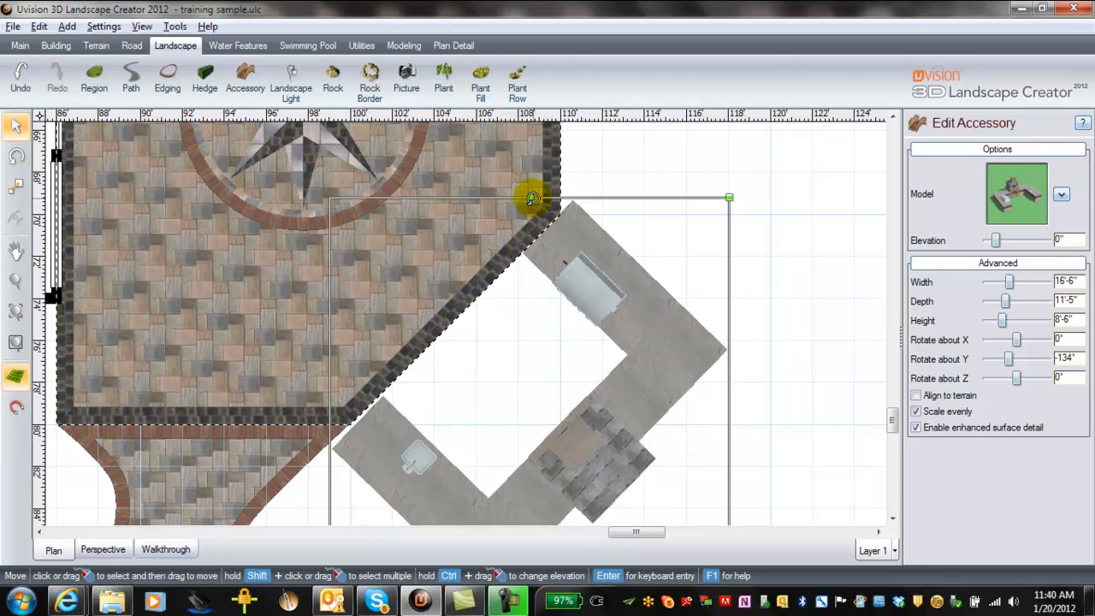
mouse_move(532, 199)
left_mouse_down()
mouse_move(554, 196)
mouse_move(542, 197)
mouse_move(547, 214)
left_mouse_up()
scroll(742, 443, "down", 1)
scroll(737, 445, "down", 1)
scroll(731, 441, "up", 2)
left_click(765, 379)
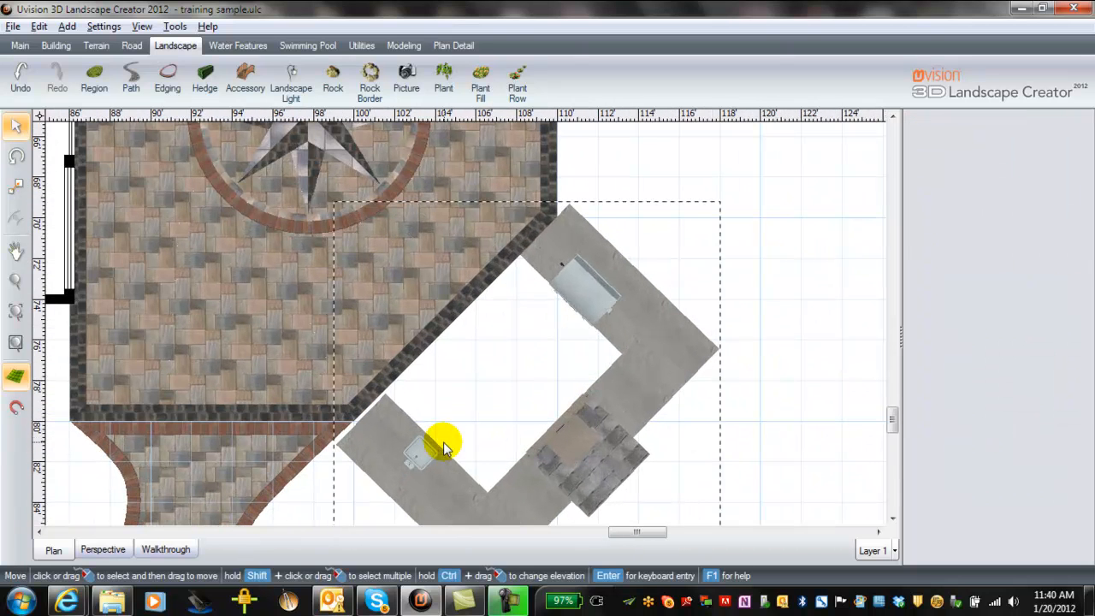
Step: Move the two end points of the compass patio's diagonal edge out to the kitchen island, making the edge about 15'-1" long
scroll(444, 450, "up", 2)
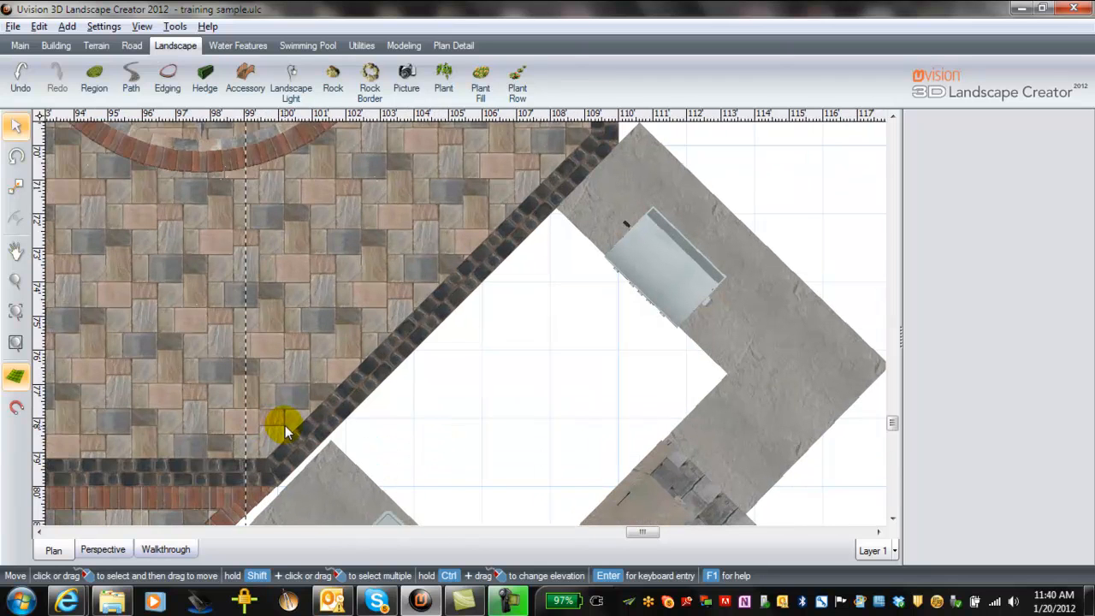
left_click(178, 356)
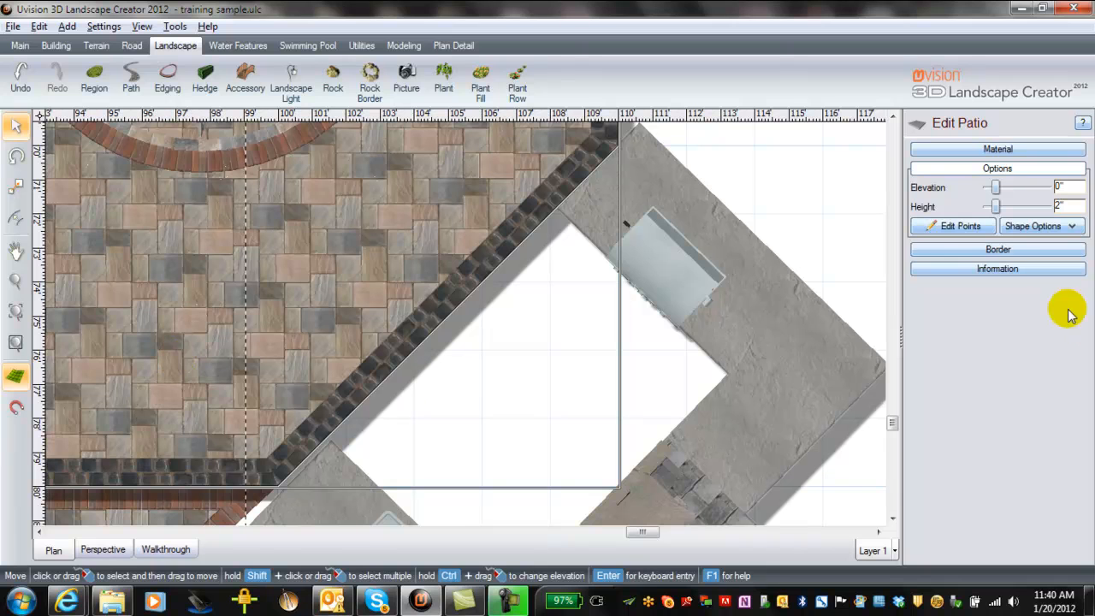
left_click(958, 226)
left_click(275, 487)
left_click_drag(275, 487, 280, 496)
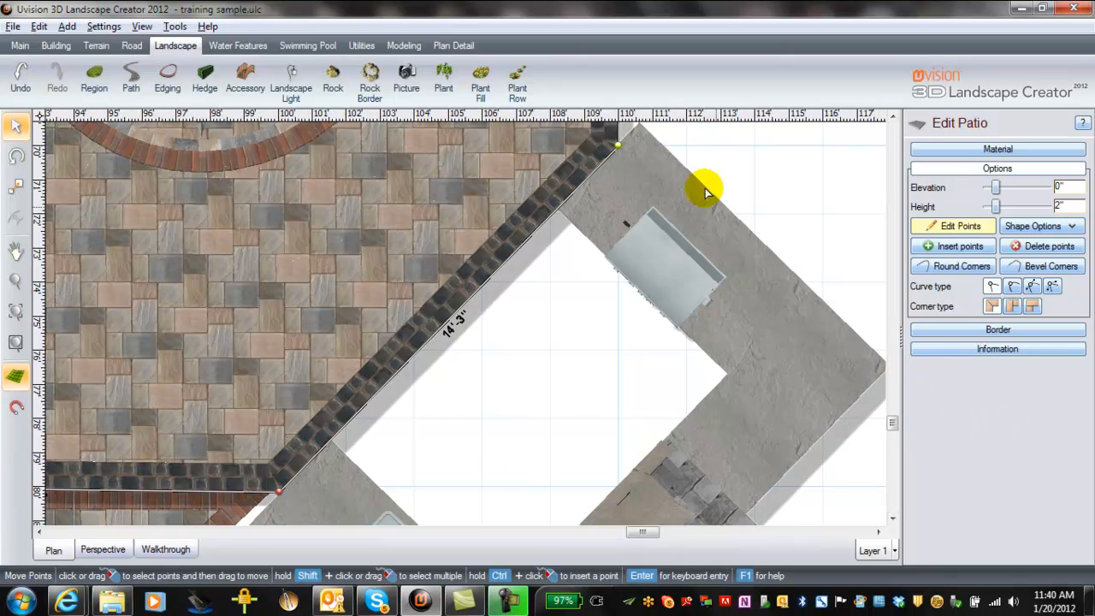
middle_click_drag(711, 164, 607, 329)
left_click_drag(513, 311, 531, 295)
Step: Move the compass patio's corner at the pool patio outward, making its adjoining segments about 14'-10" and 9'-8", and finish point editing
middle_click_drag(618, 226, 587, 497)
middle_click_drag(579, 122, 604, 159)
scroll(601, 337, "down", 6)
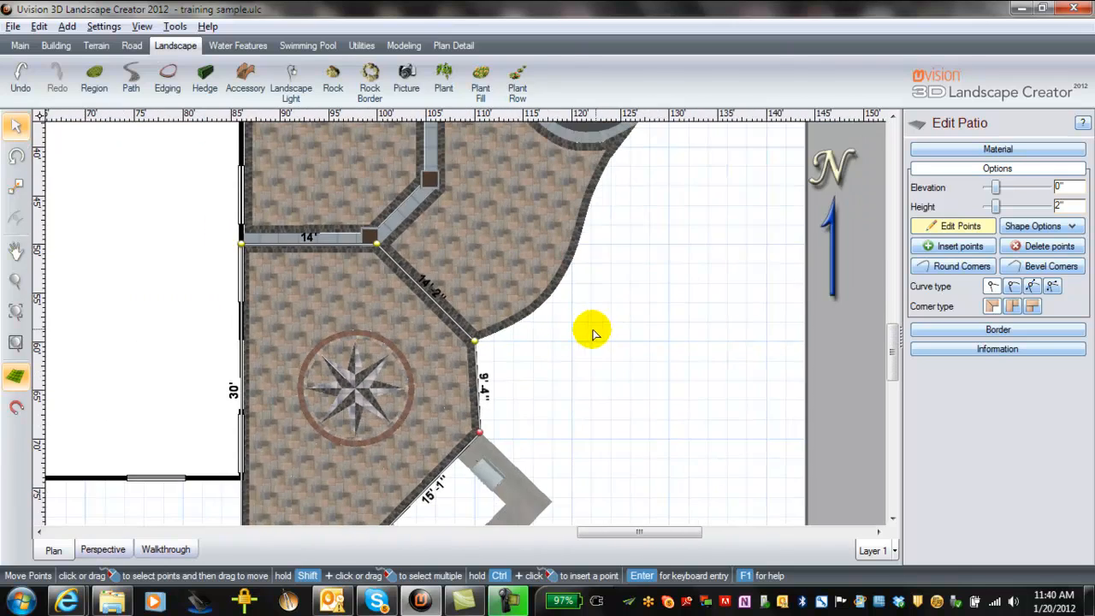
scroll(565, 338, "down", 2)
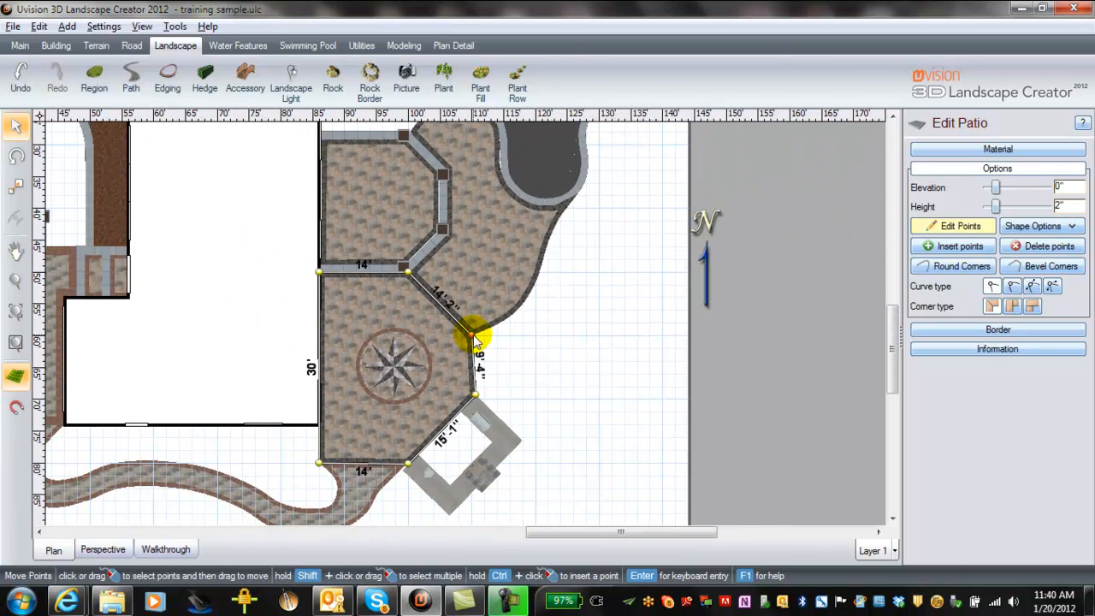
left_click_drag(473, 336, 476, 333)
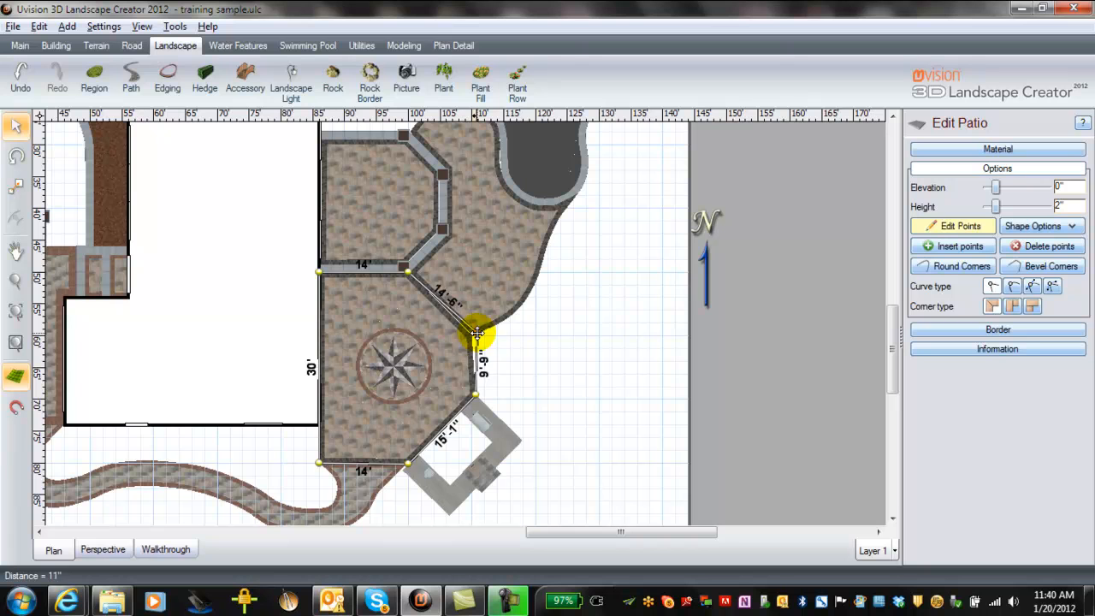
left_click_drag(480, 334, 481, 334)
scroll(518, 350, "up", 2)
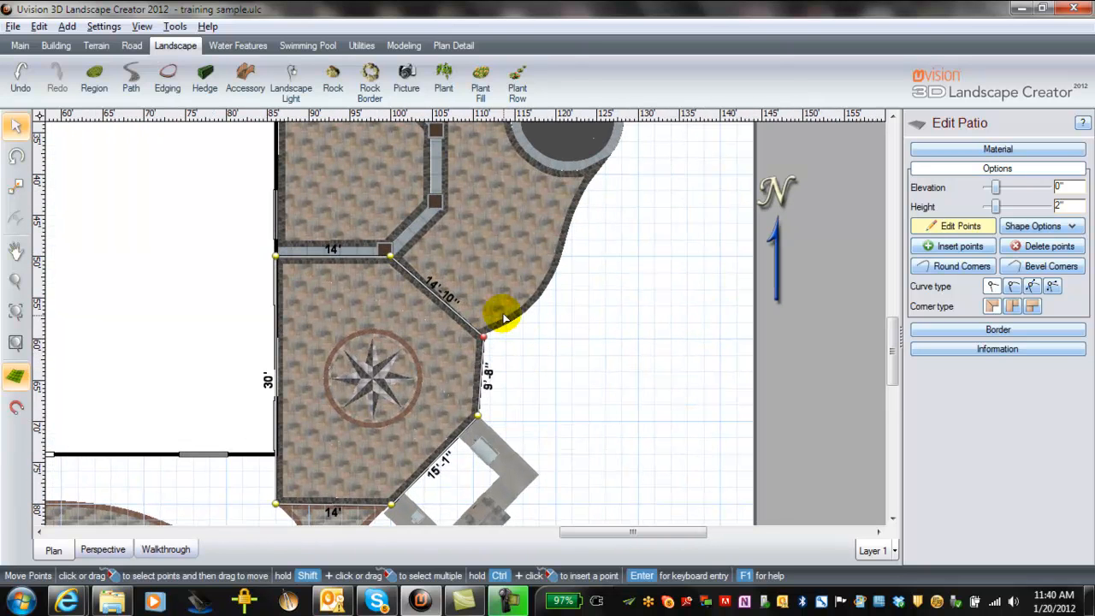
left_click(941, 227)
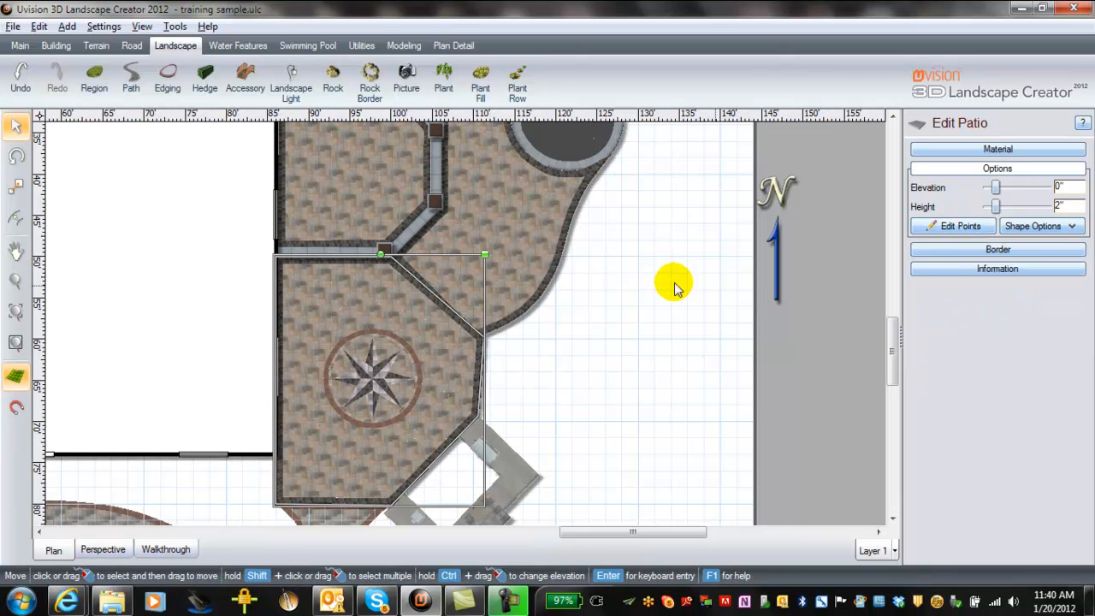
Step: Move the pool patio's matching corner point outward to meet the compass patio's new corner, and finish point editing
left_click(941, 226)
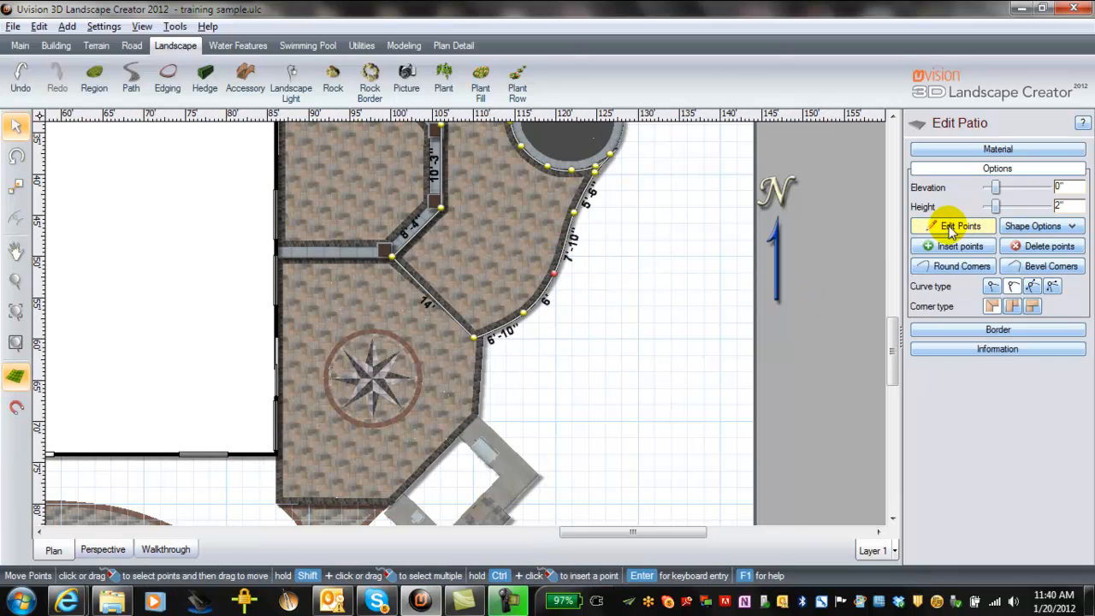
left_click_drag(474, 337, 485, 335)
left_click(539, 369)
left_click(948, 226)
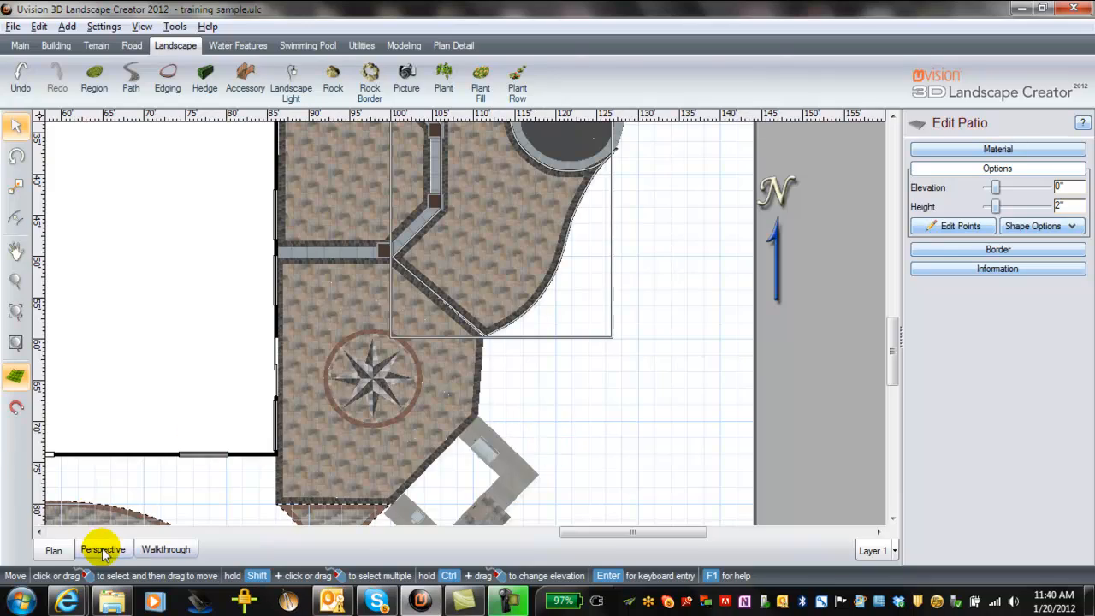
Step: Examine the kitchen island and how it meets the compass patio's edge in perspective view
left_click(100, 547)
middle_click_drag(657, 395, 465, 370)
scroll(466, 373, "up", 3)
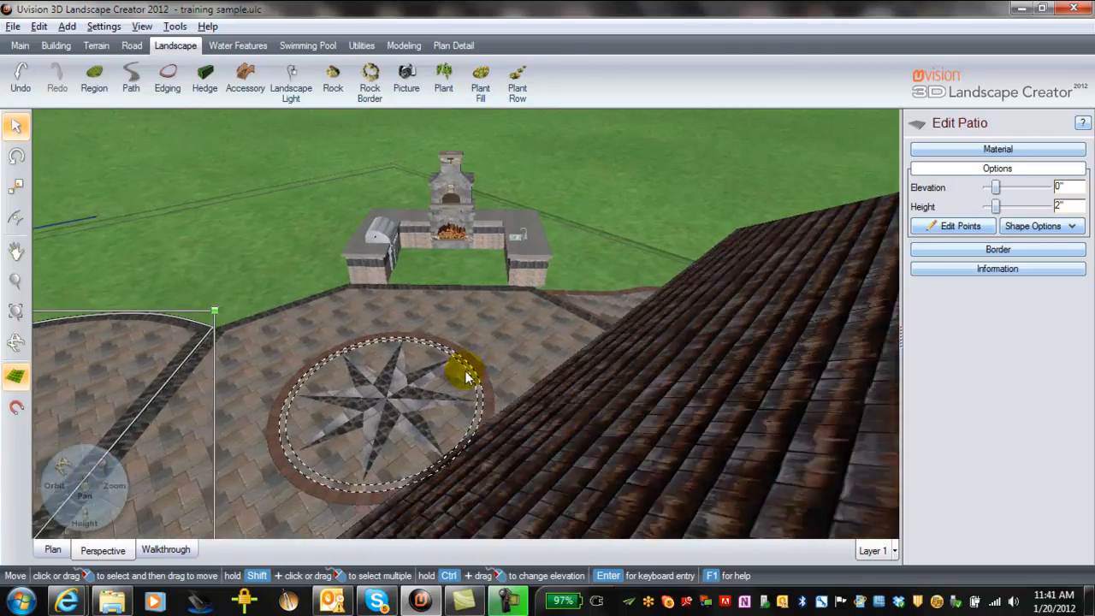
middle_click_drag(556, 333, 525, 476)
middle_click_drag(536, 206, 570, 270)
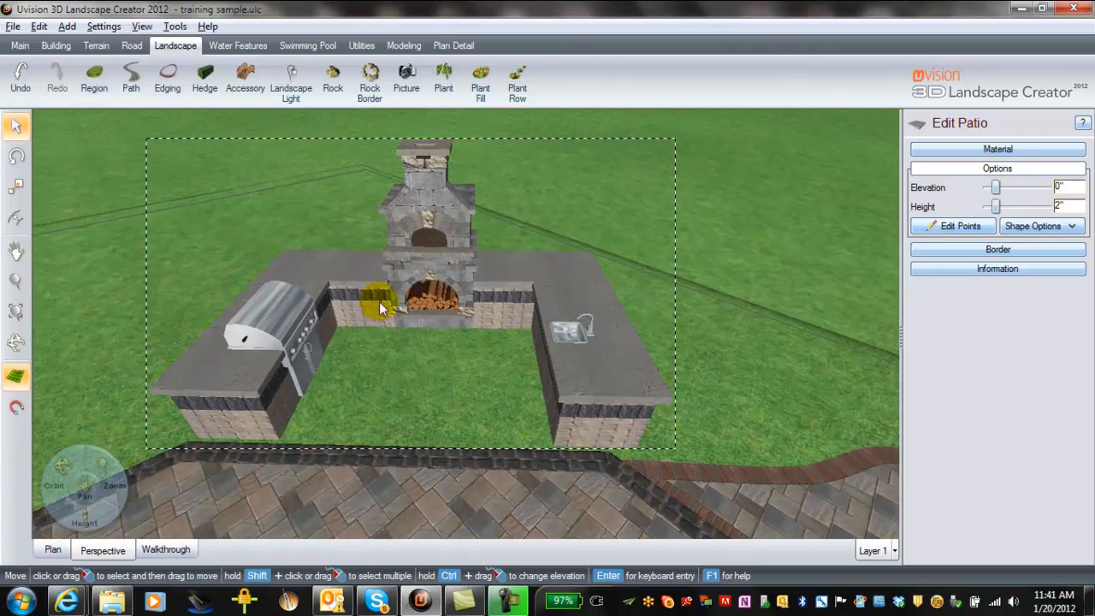
middle_click_drag(484, 441, 523, 440)
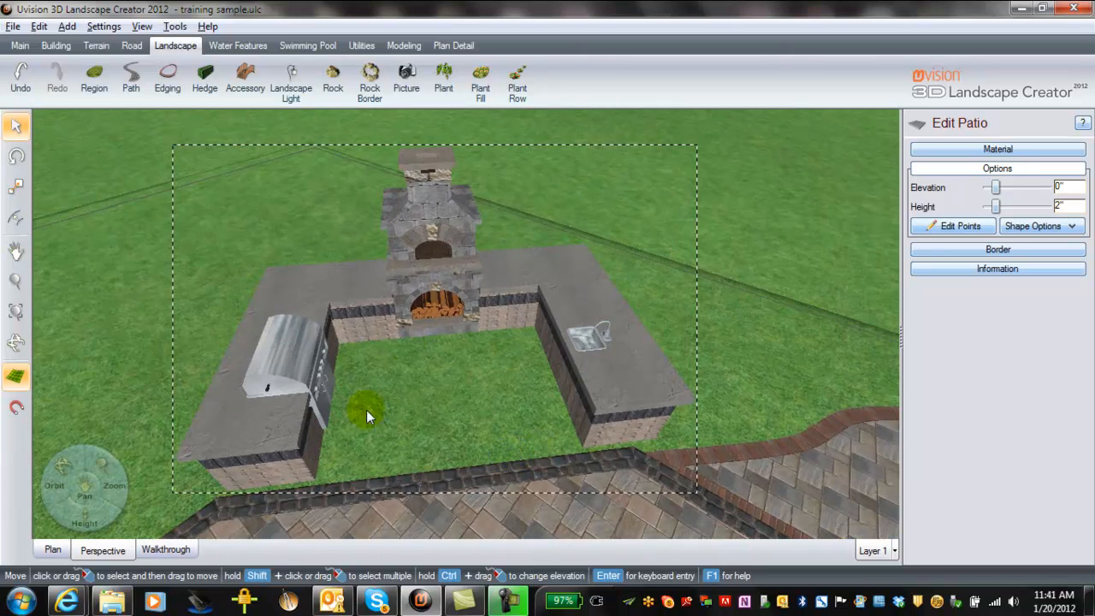
scroll(438, 424, "down", 3)
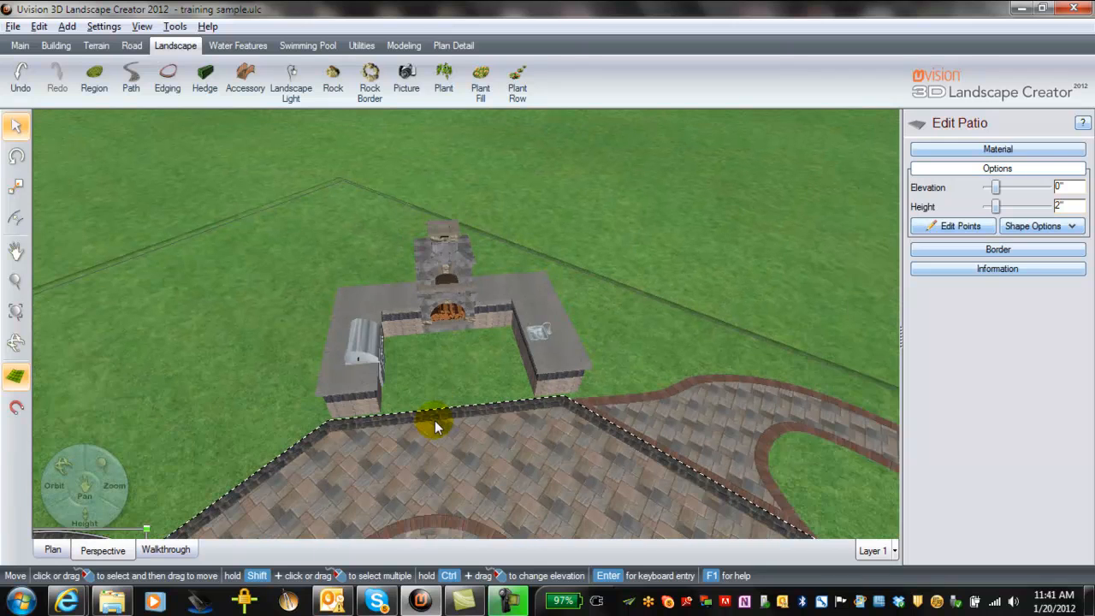
Step: Draw a four-cornered patio filling the kitchen island's interior up to the compass patio, with sides about 6'-11", 9'-6" and 7'
left_click(53, 551)
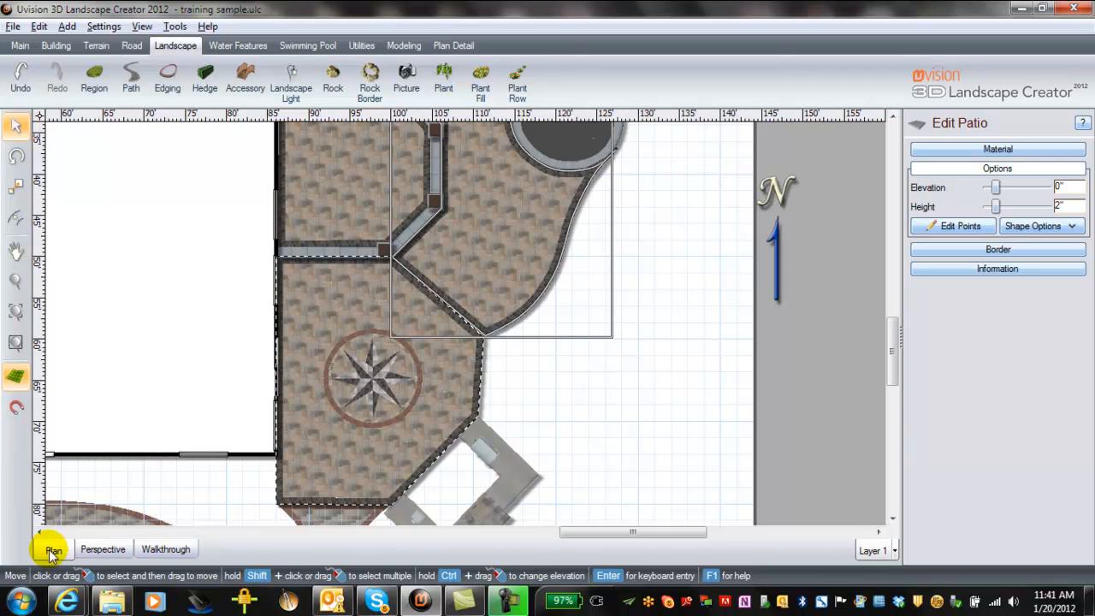
middle_click_drag(570, 379, 461, 231)
scroll(386, 310, "up", 5)
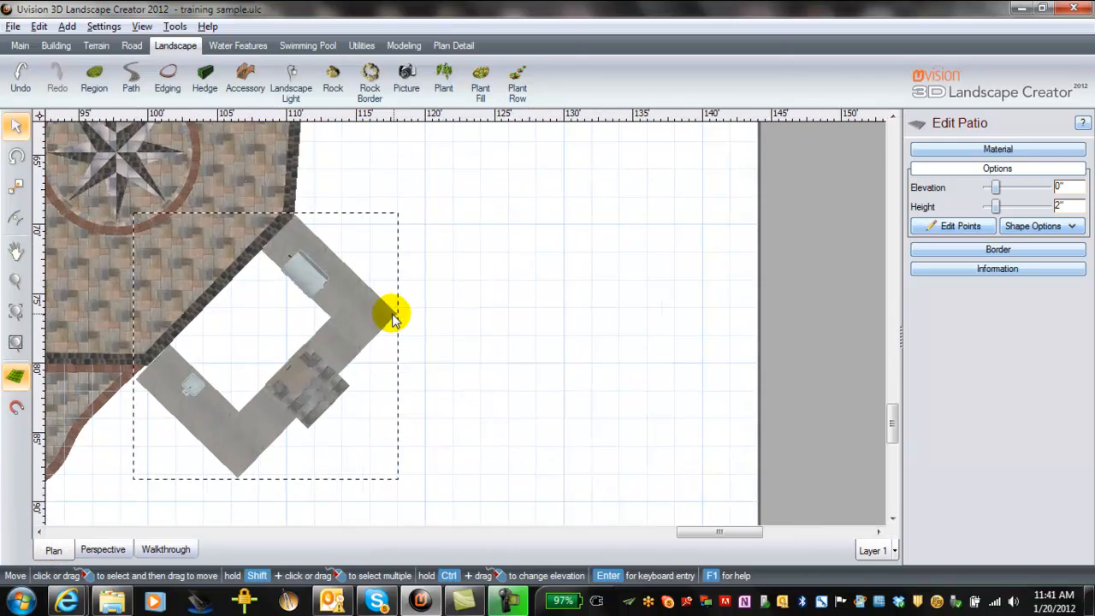
middle_click_drag(391, 311, 677, 269)
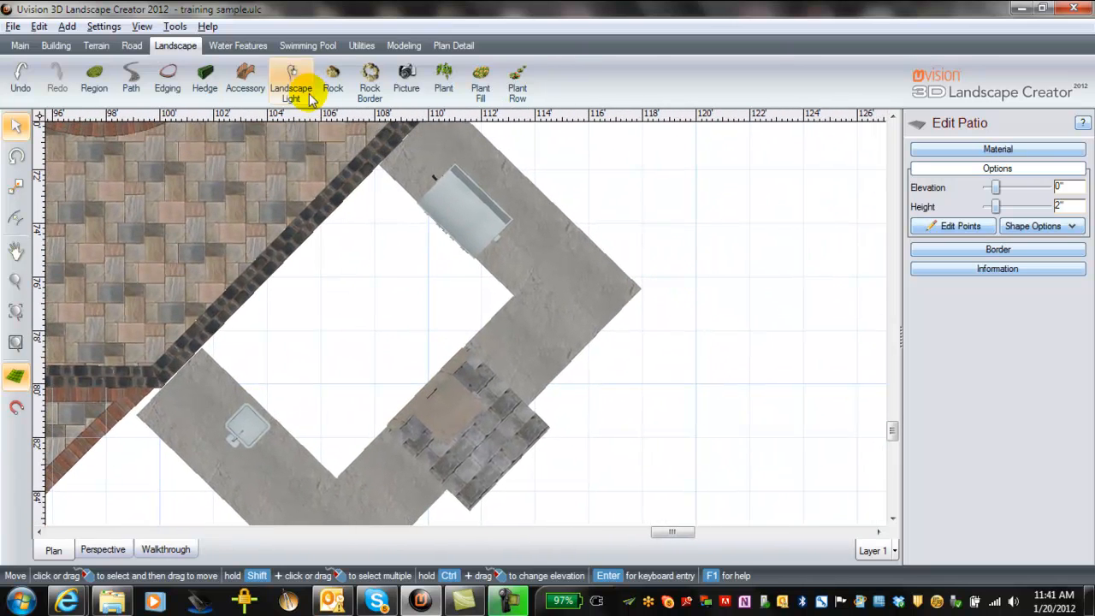
left_click(56, 46)
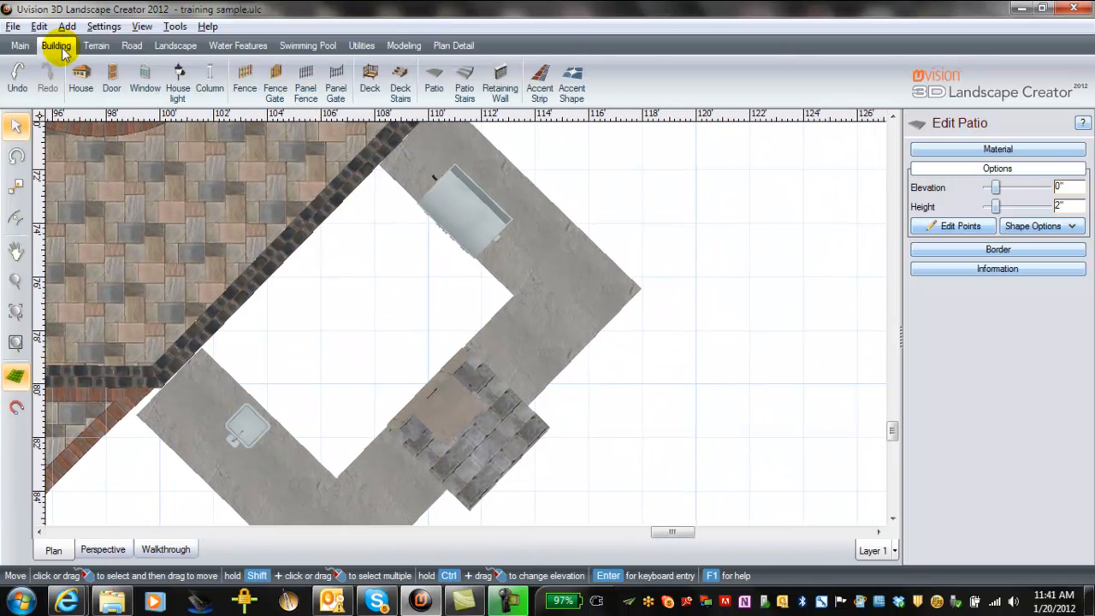
left_click(434, 81)
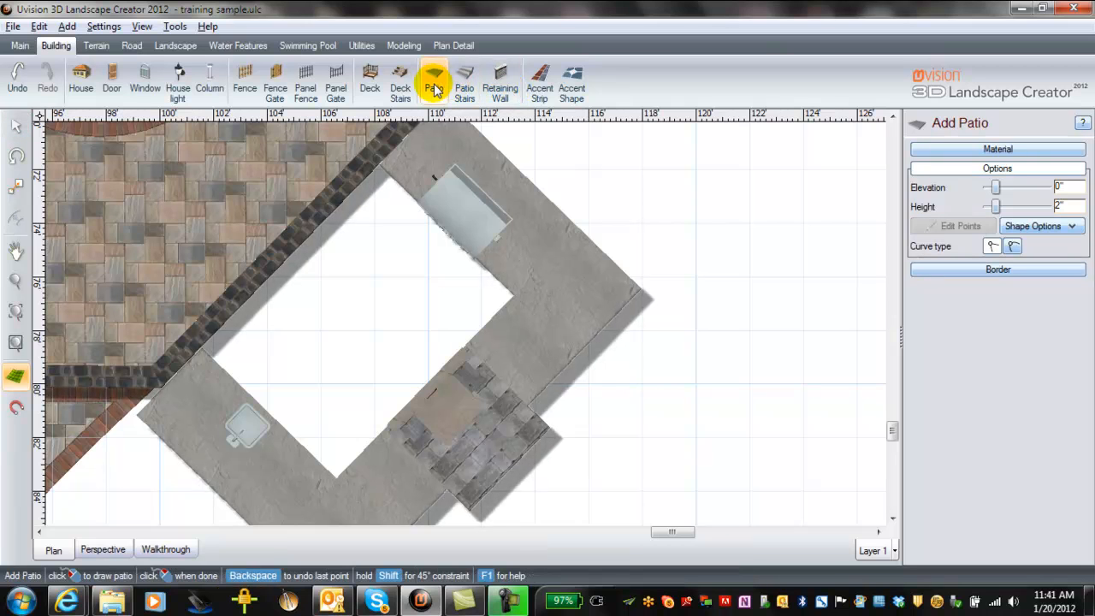
left_click(381, 163)
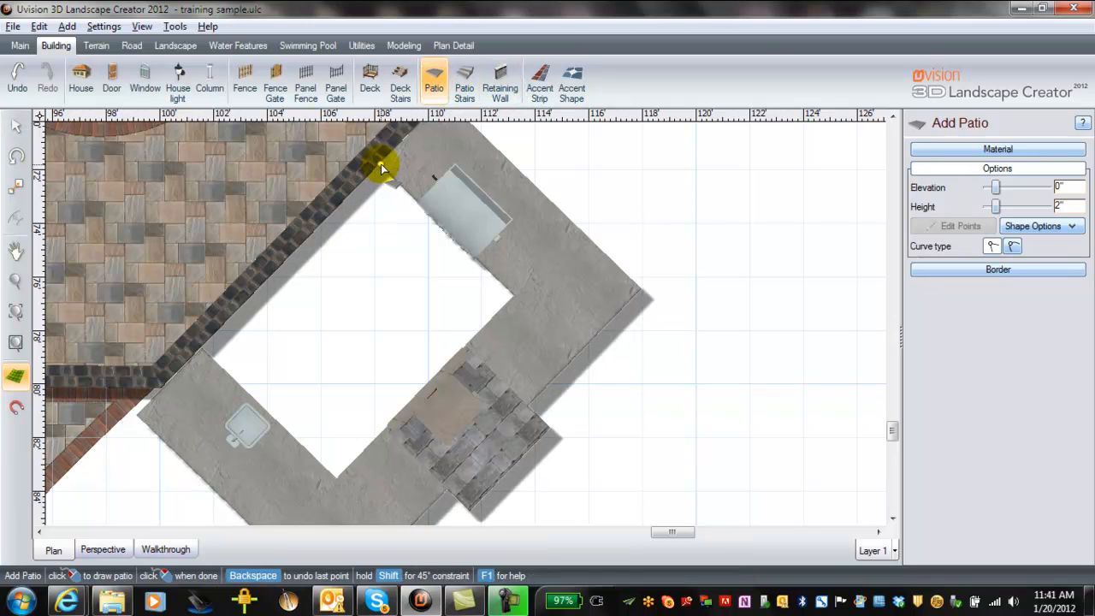
left_click(511, 294)
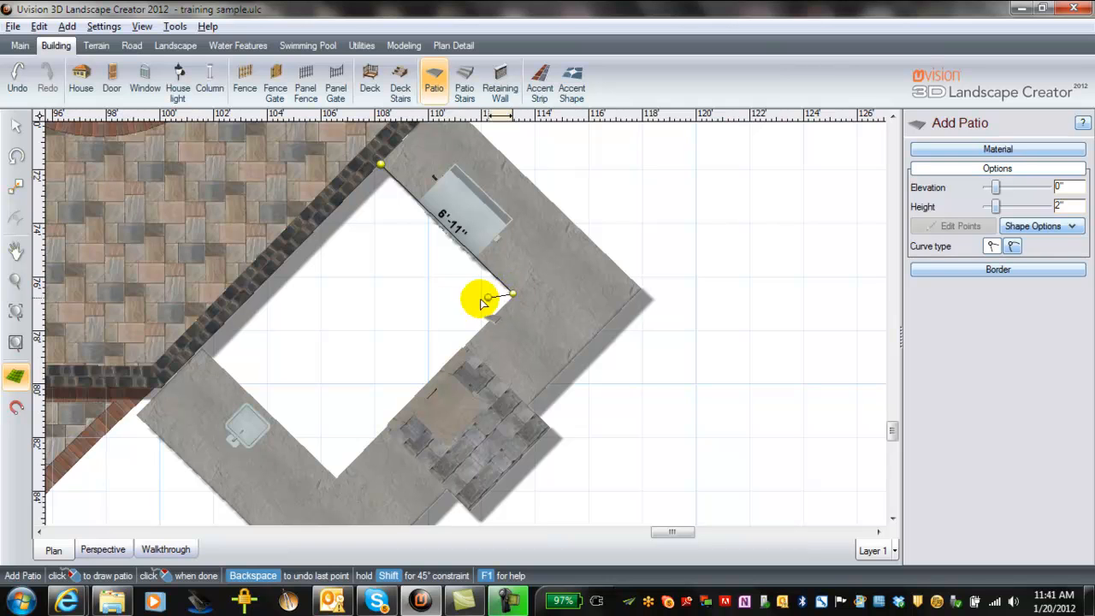
left_click(338, 478)
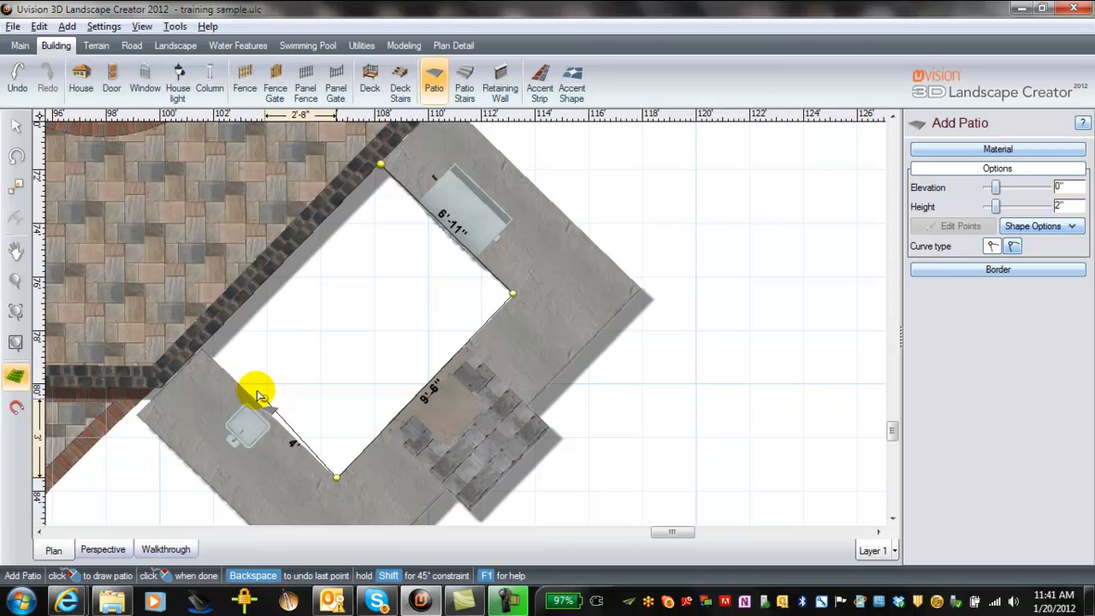
left_click(202, 348)
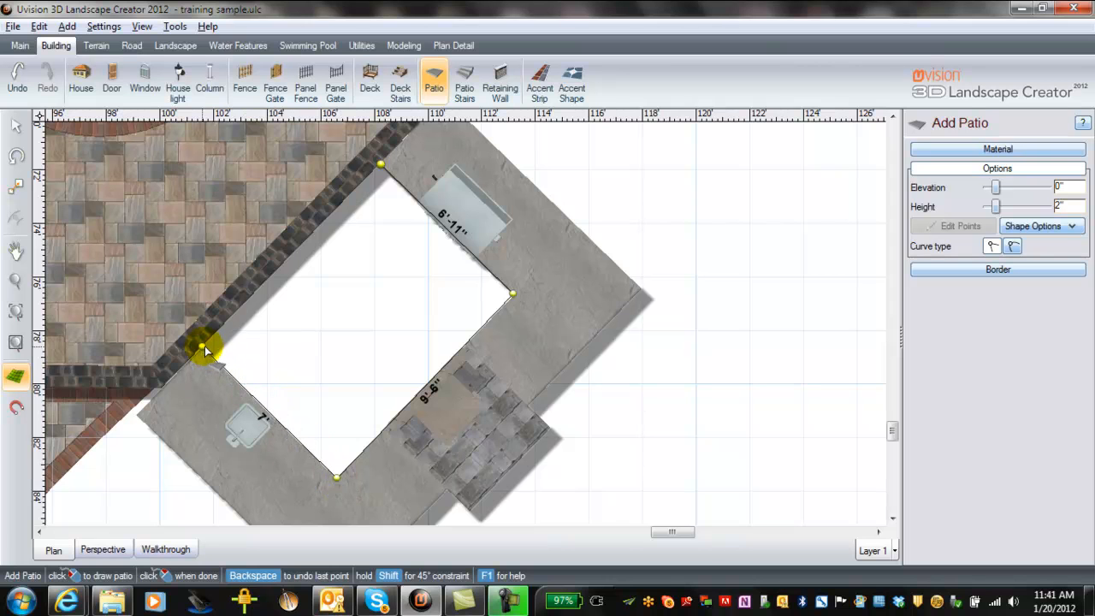
left_click(381, 167)
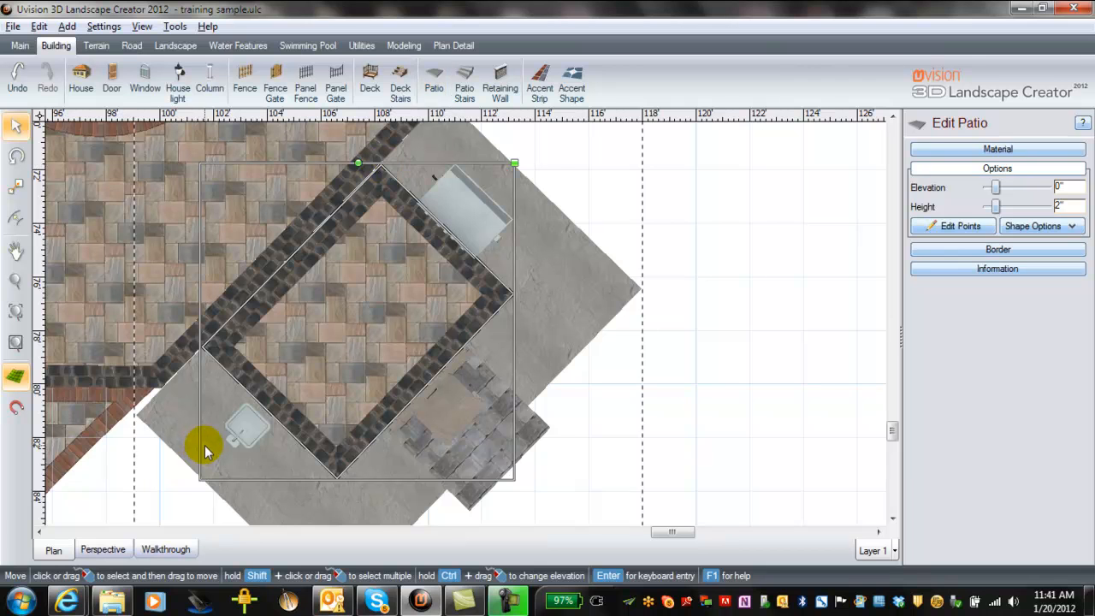
Step: Remove the new patio's border along the edge it shares with the compass patio, and finish border editing
left_click(991, 249)
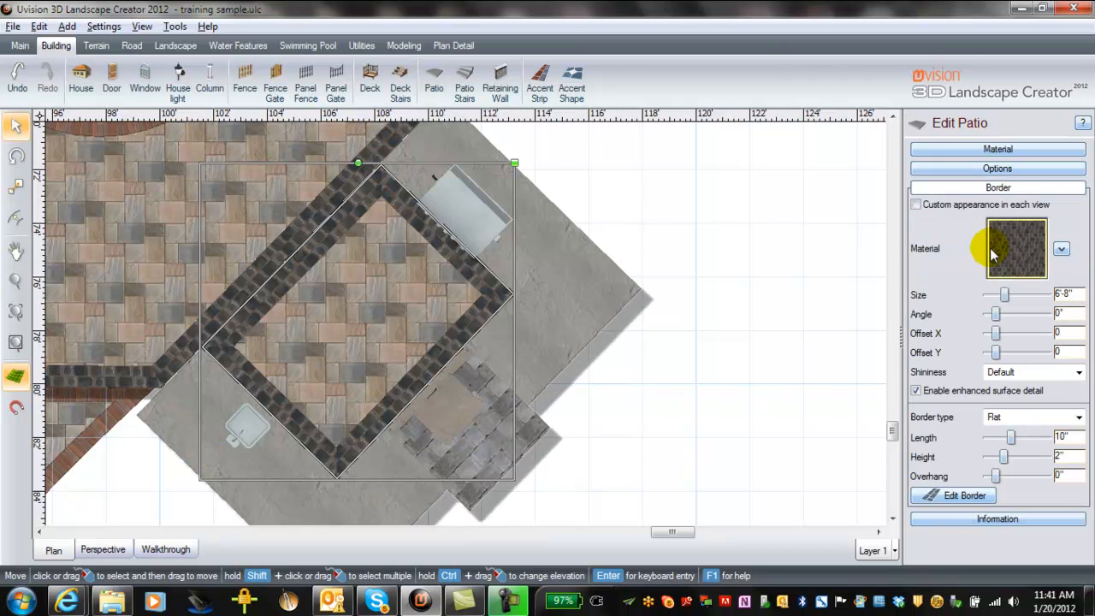
left_click(975, 496)
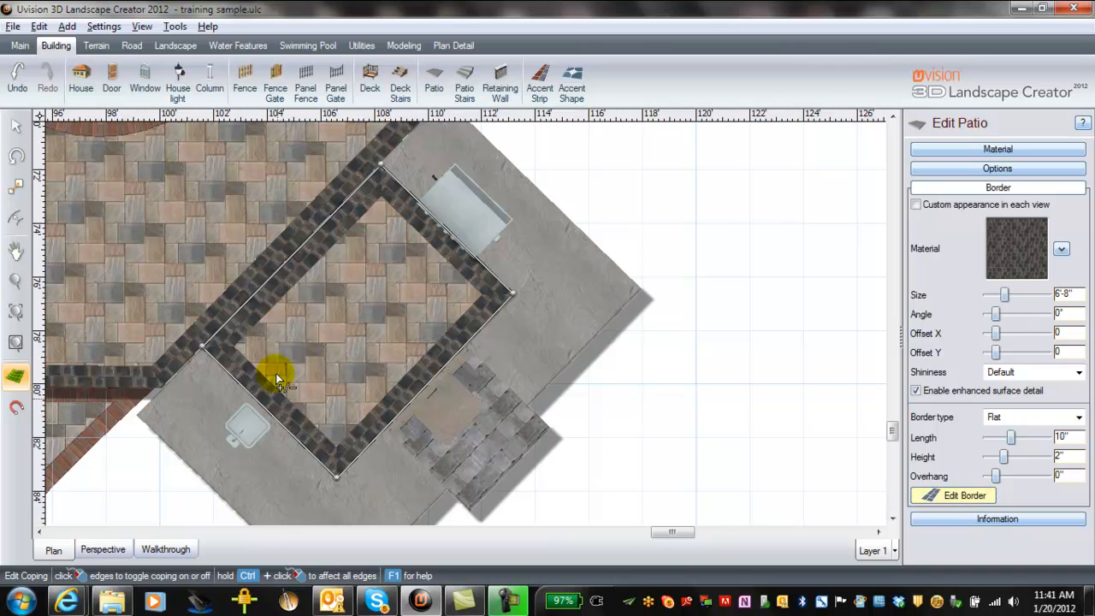
left_click(299, 274)
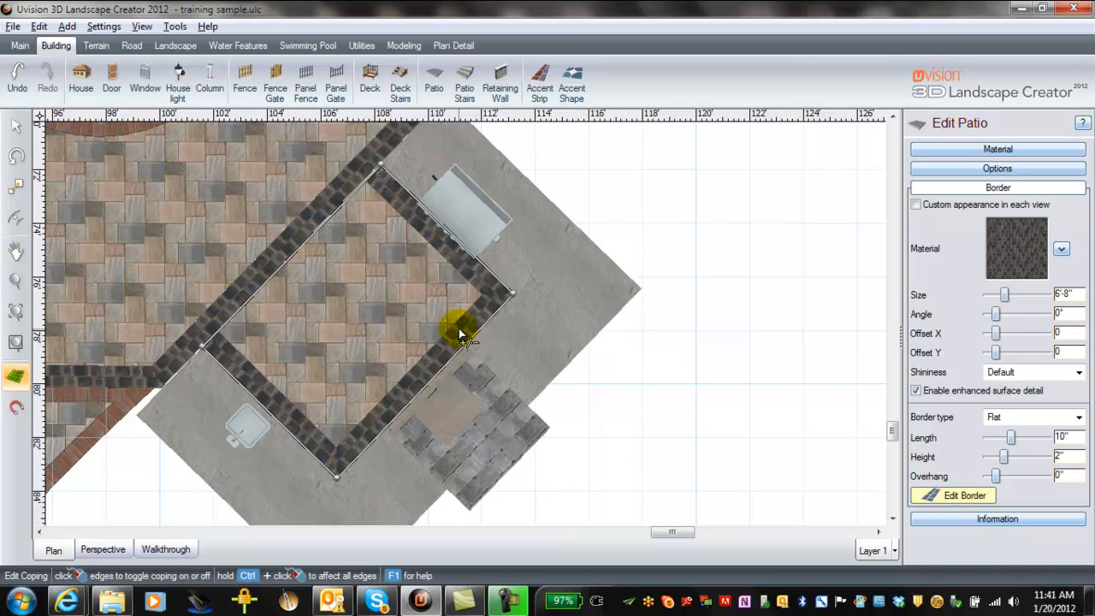
left_click(462, 338)
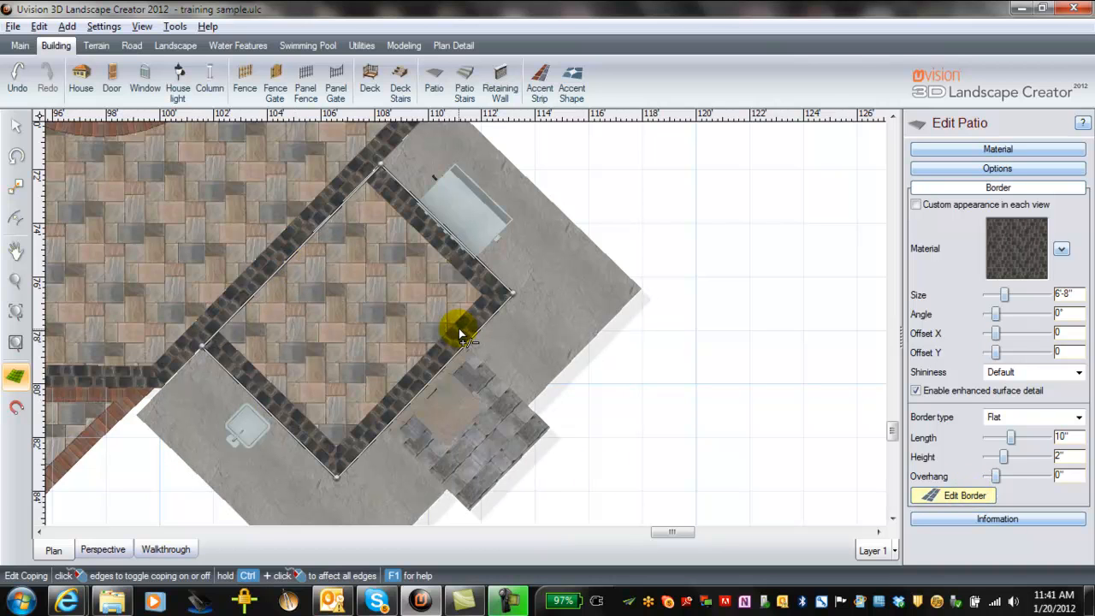
left_click(962, 496)
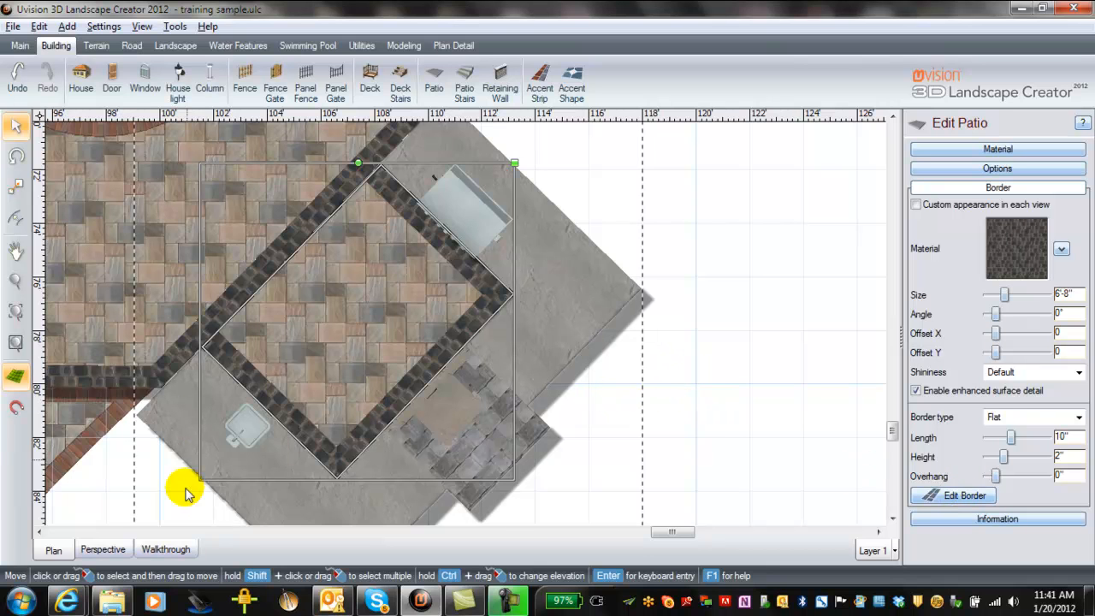
Step: Move the inner patio's two rear corner points out to the island walls in perspective view, making the rear edge about 10'-1"
left_click(101, 550)
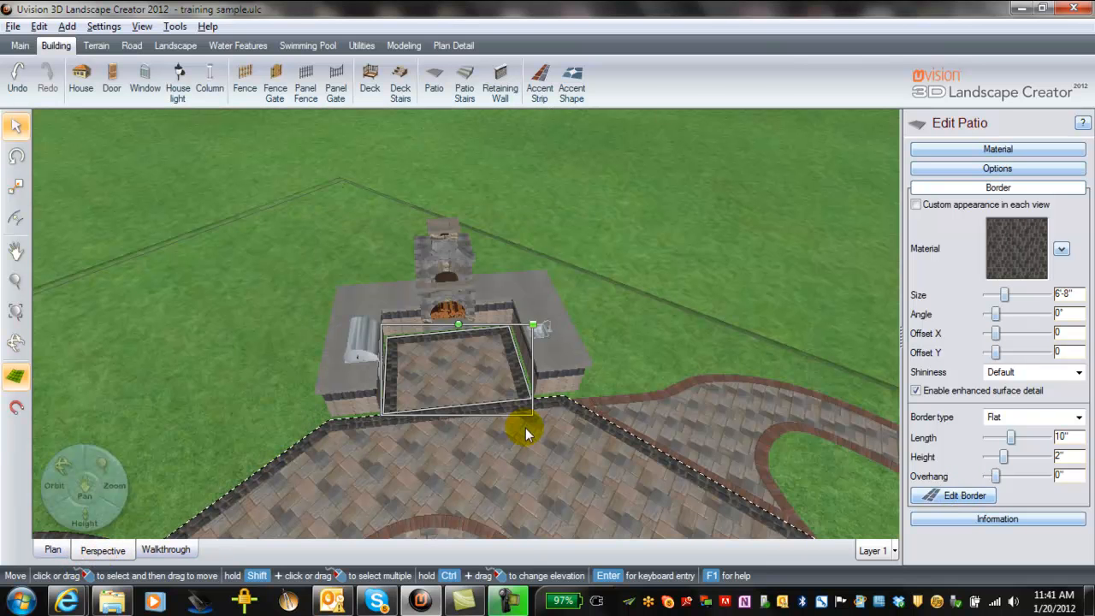
scroll(505, 423, "up", 4)
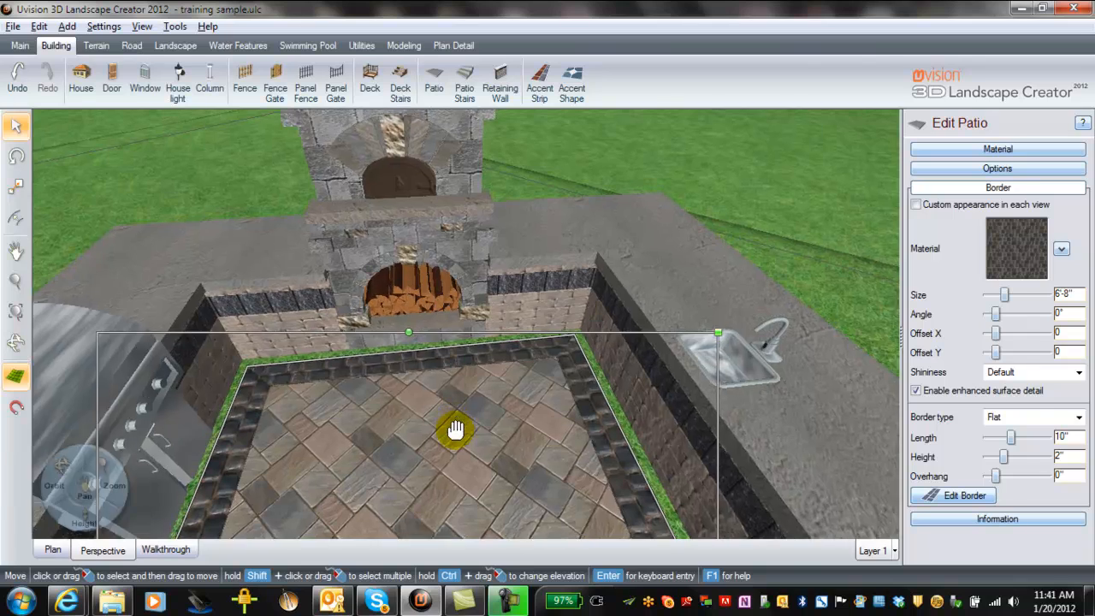
scroll(453, 433, "up", 3)
middle_click_drag(464, 454, 461, 480)
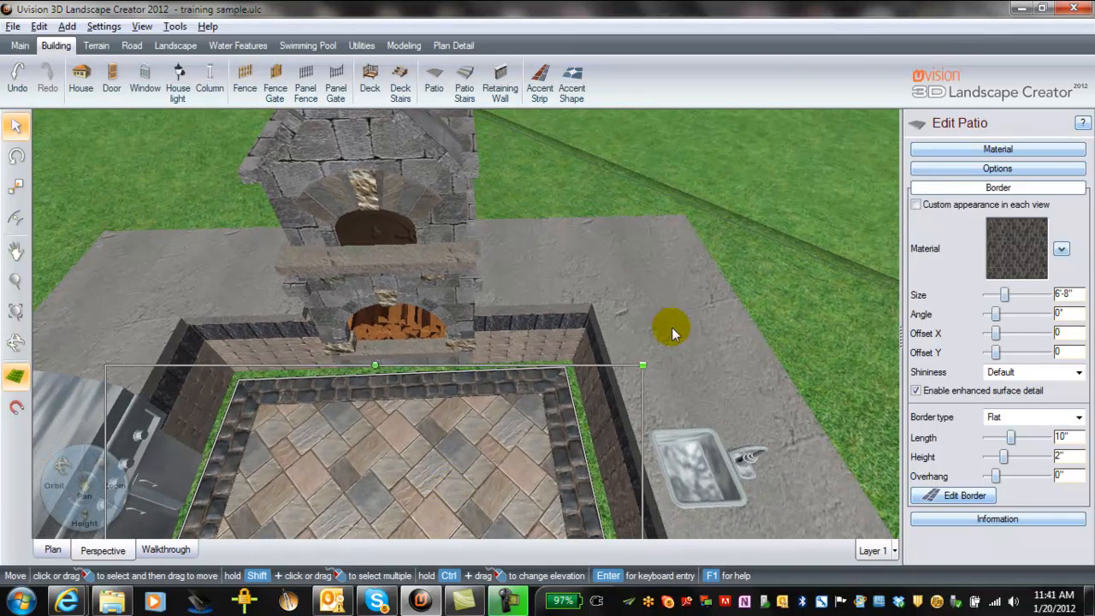
left_click_drag(150, 434, 474, 421)
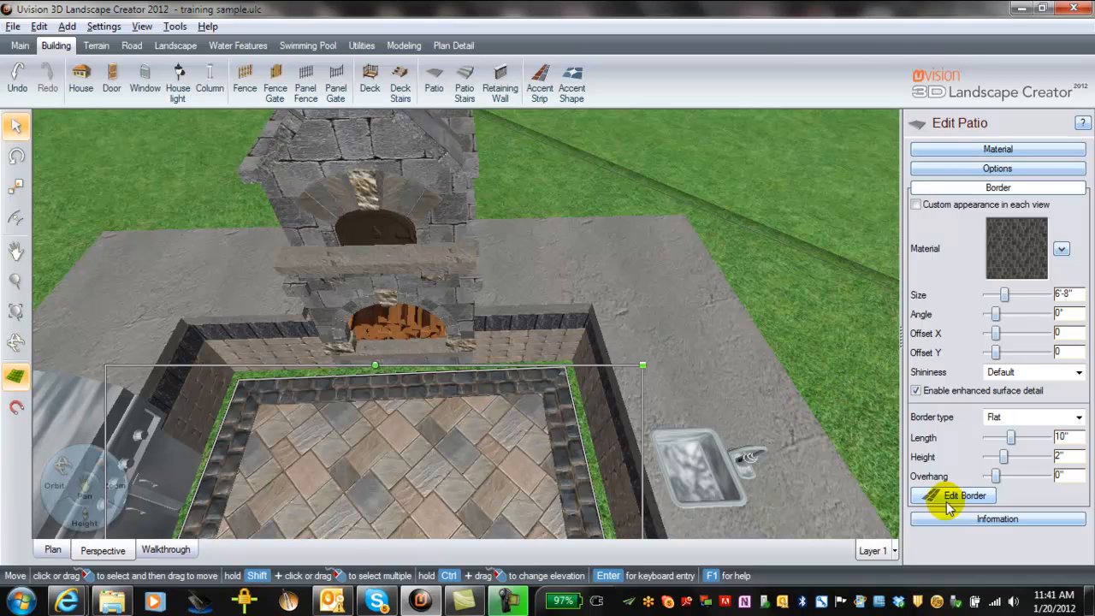
left_click(995, 167)
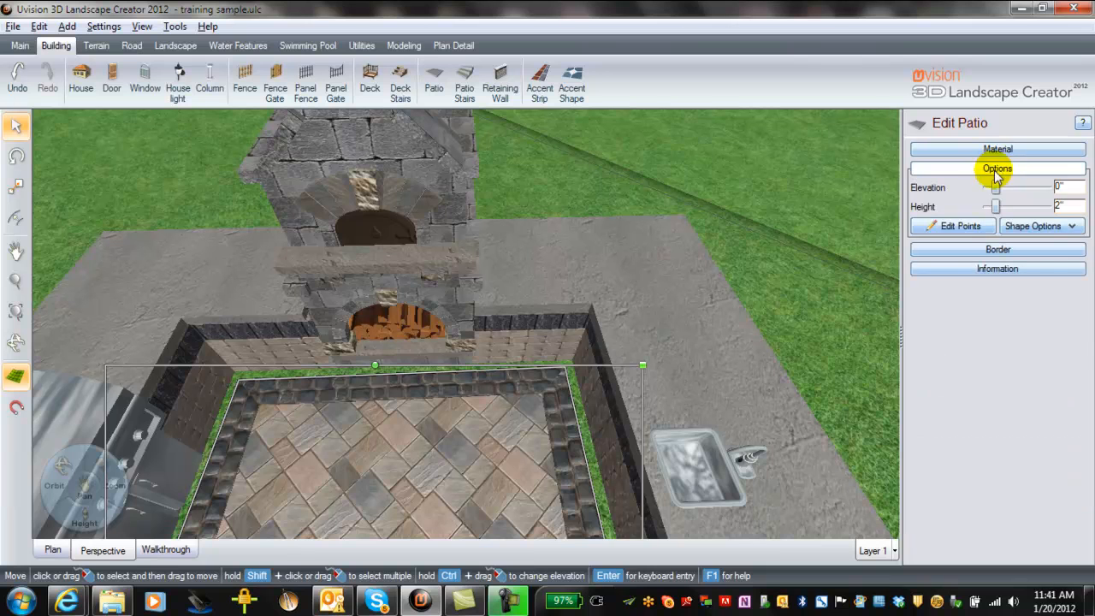
left_click(960, 226)
left_click_drag(572, 367, 575, 368)
left_click_drag(240, 386, 231, 374)
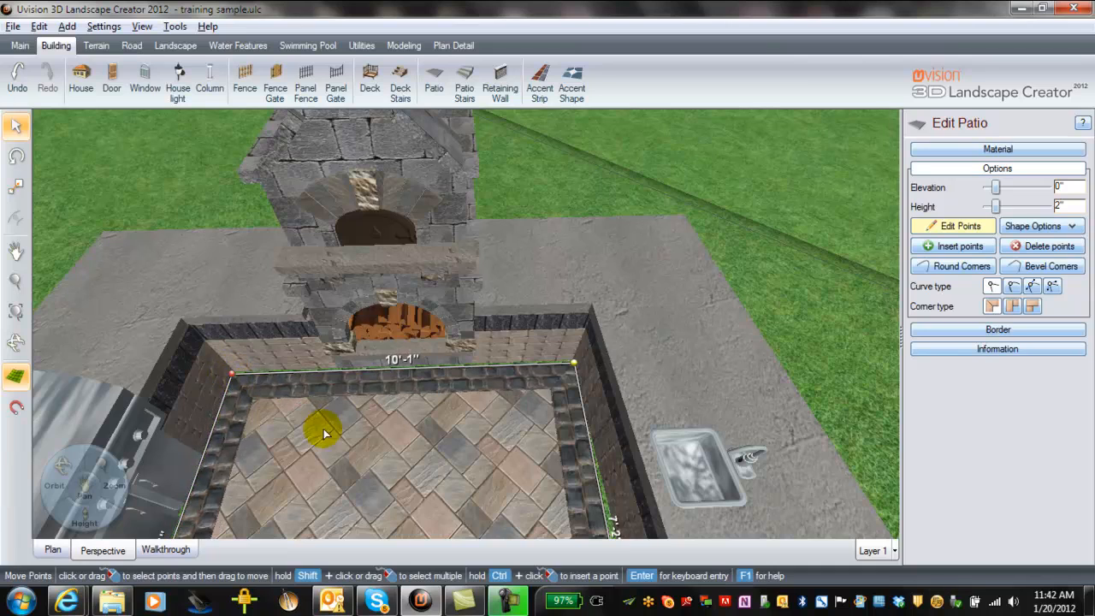
Step: Move the inner patio's two front corner points outward to the island walls to close the grass gaps, and finish point editing
left_click_drag(370, 453, 310, 254)
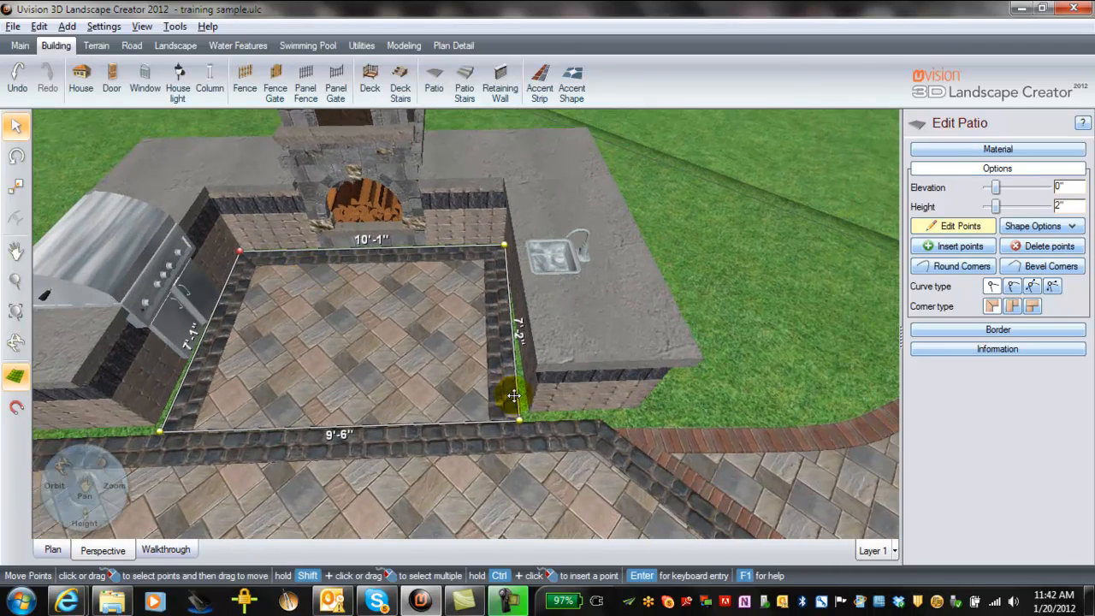
left_click_drag(522, 423, 531, 421)
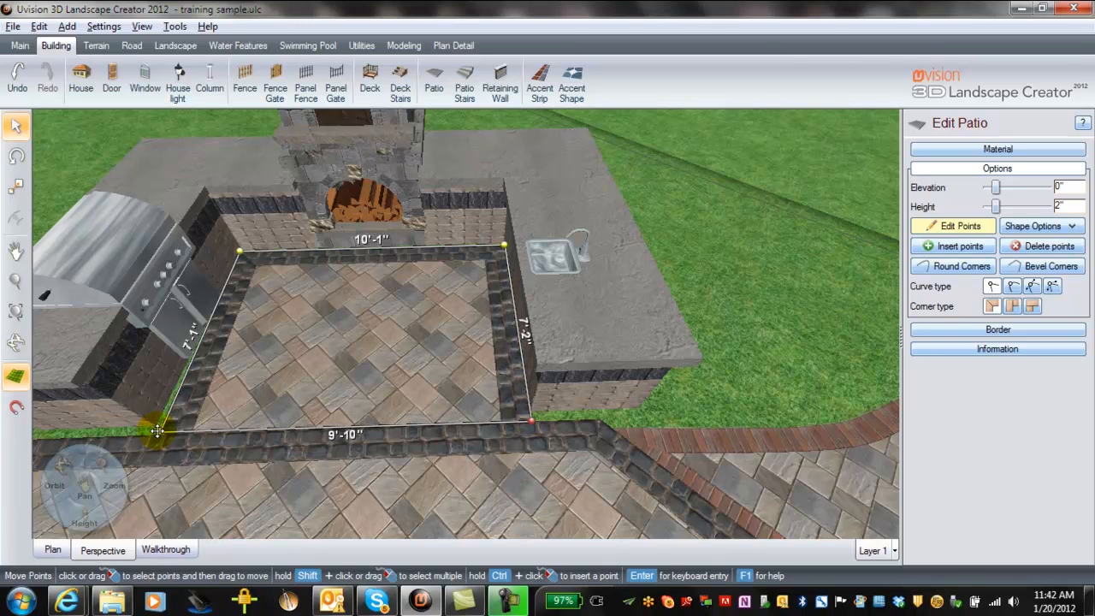
left_click_drag(159, 438, 152, 431)
left_click(923, 225)
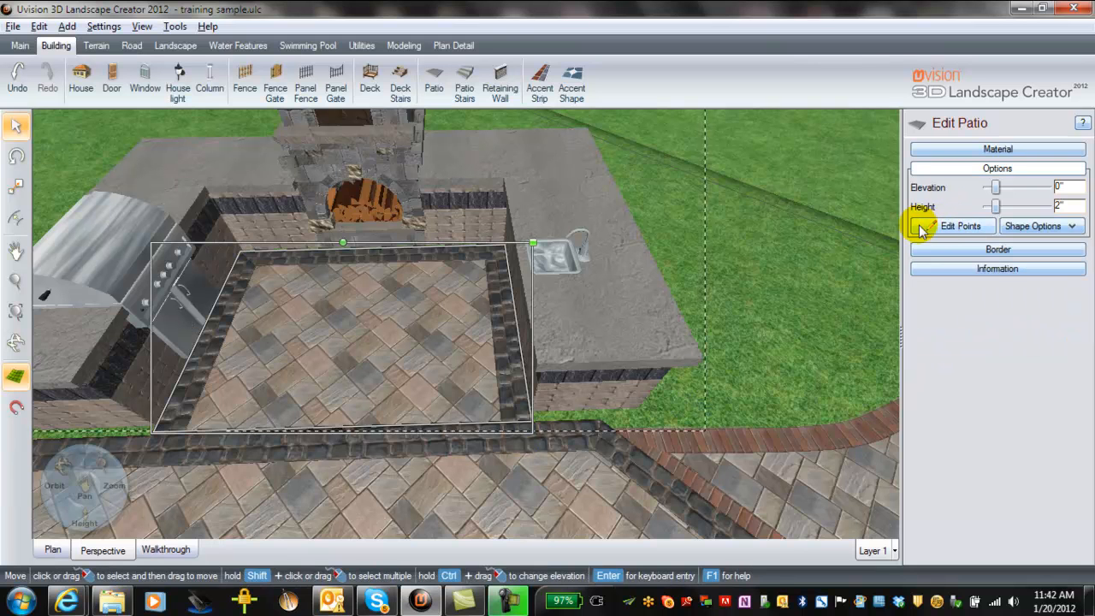
scroll(742, 323, "down", 1)
scroll(744, 320, "down", 2)
scroll(742, 318, "up", 2)
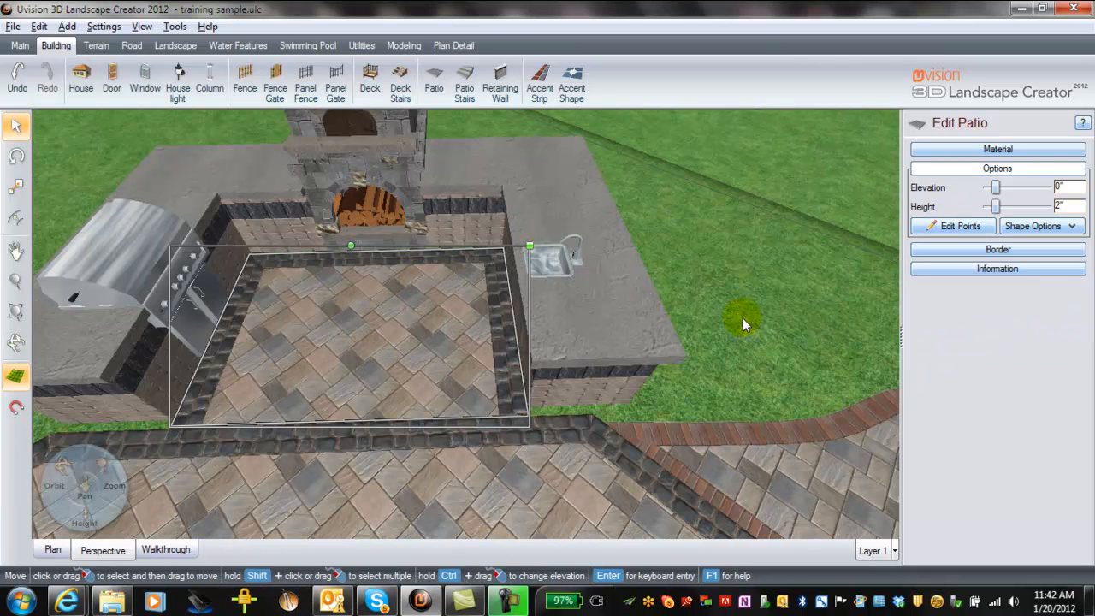
left_click(586, 277)
left_click_drag(593, 282, 609, 318)
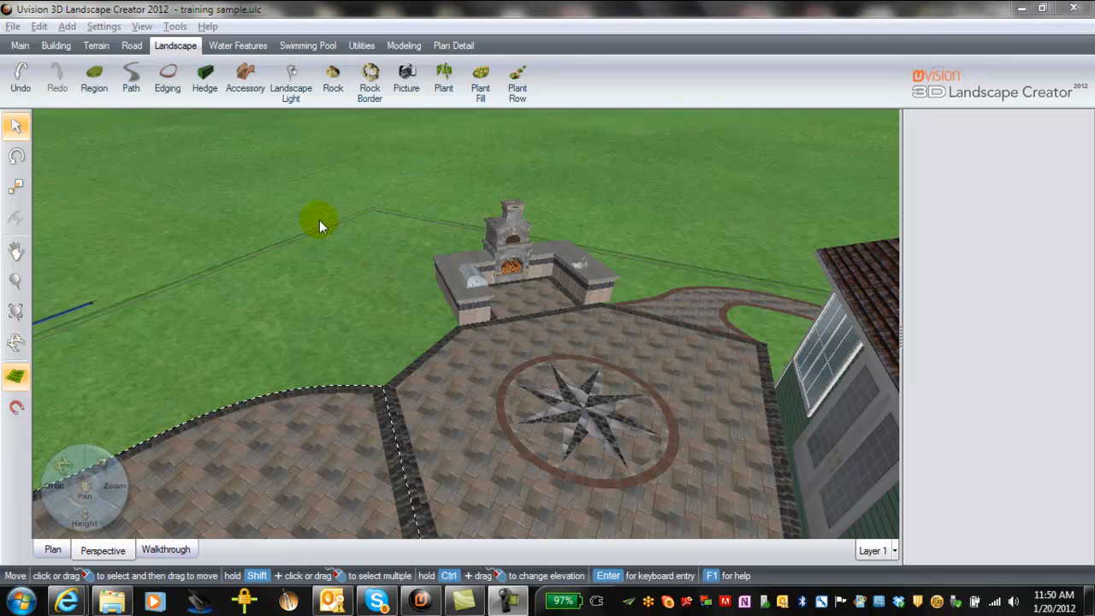
Step: Add the Unilock Barcelona Fireplace 1 accessory beside the compass patio, near the grill side of the kitchen island
left_click(245, 79)
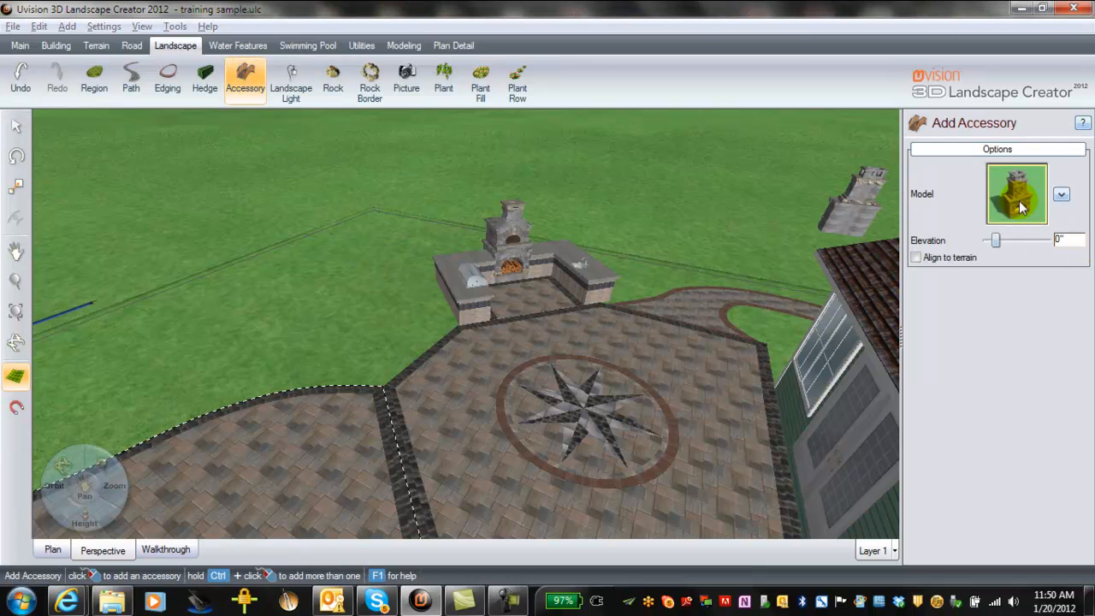
left_click(1018, 198)
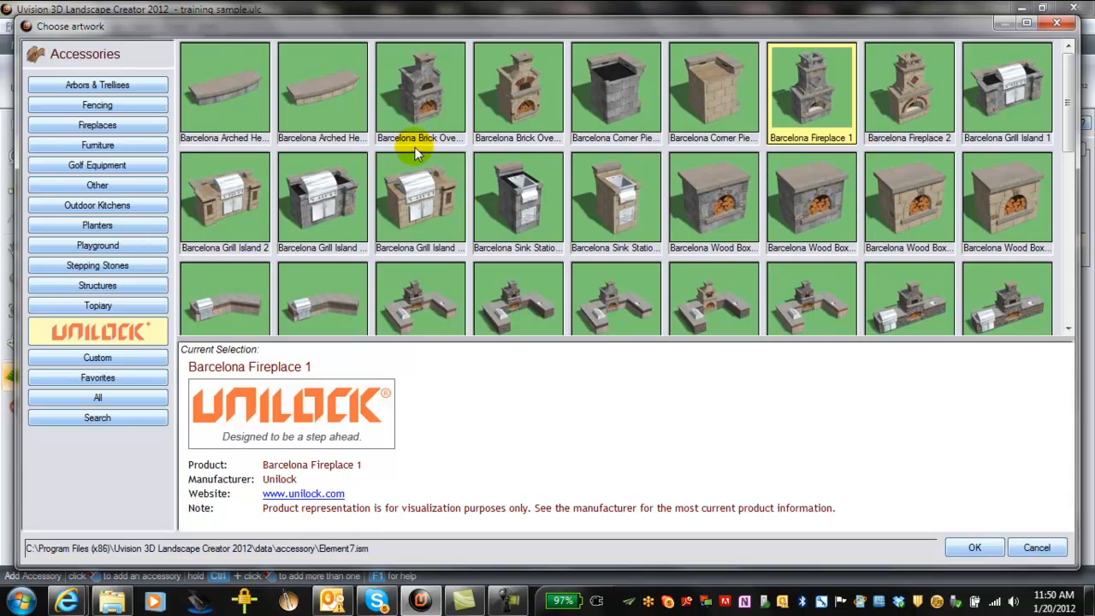
double_click(820, 103)
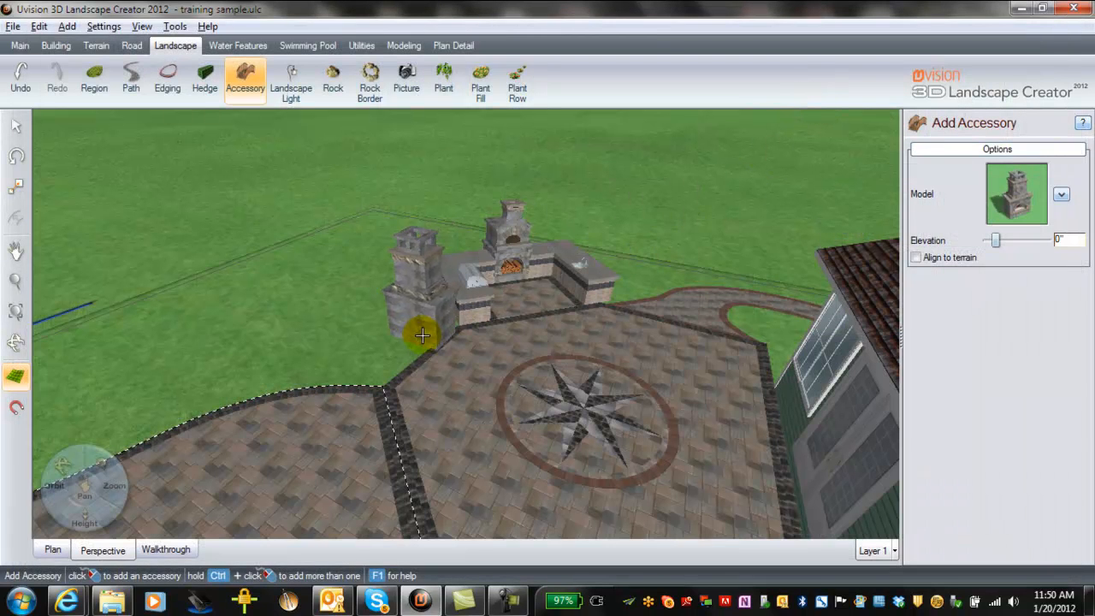
left_click(385, 336)
Step: Rotate the fireplace to -90° about Y so it faces the compass patio, and move it against the patio's edge
left_click_drag(385, 224, 515, 334)
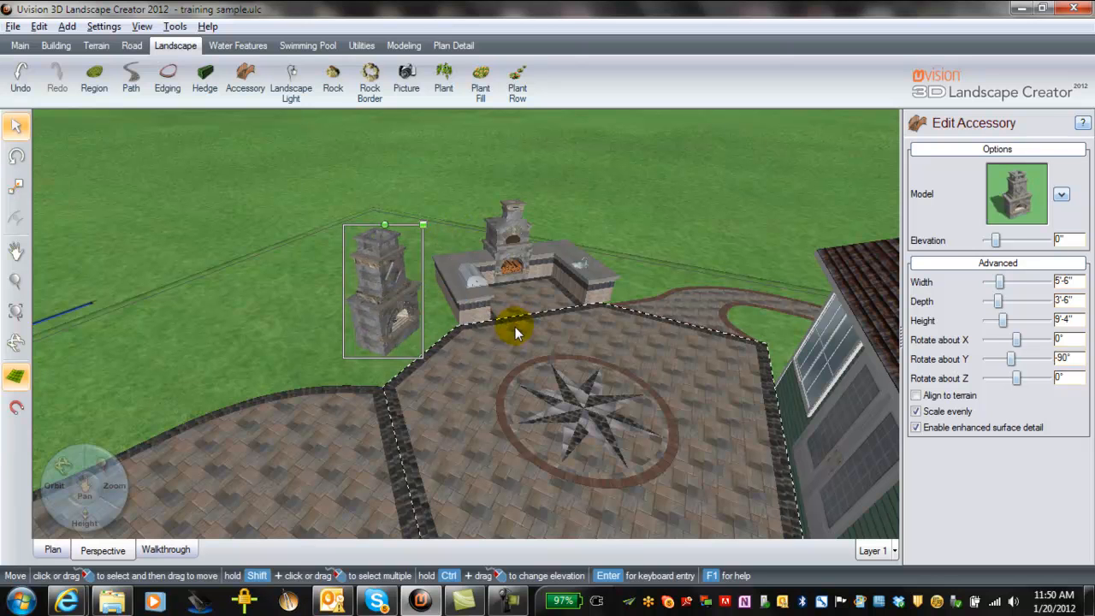
mouse_move(389, 316)
left_mouse_down()
mouse_move(403, 313)
mouse_move(409, 326)
left_mouse_up()
Step: Examine the fireplace's placement relative to the compass patio and kitchen island in perspective and plan views
scroll(500, 432, "up", 5)
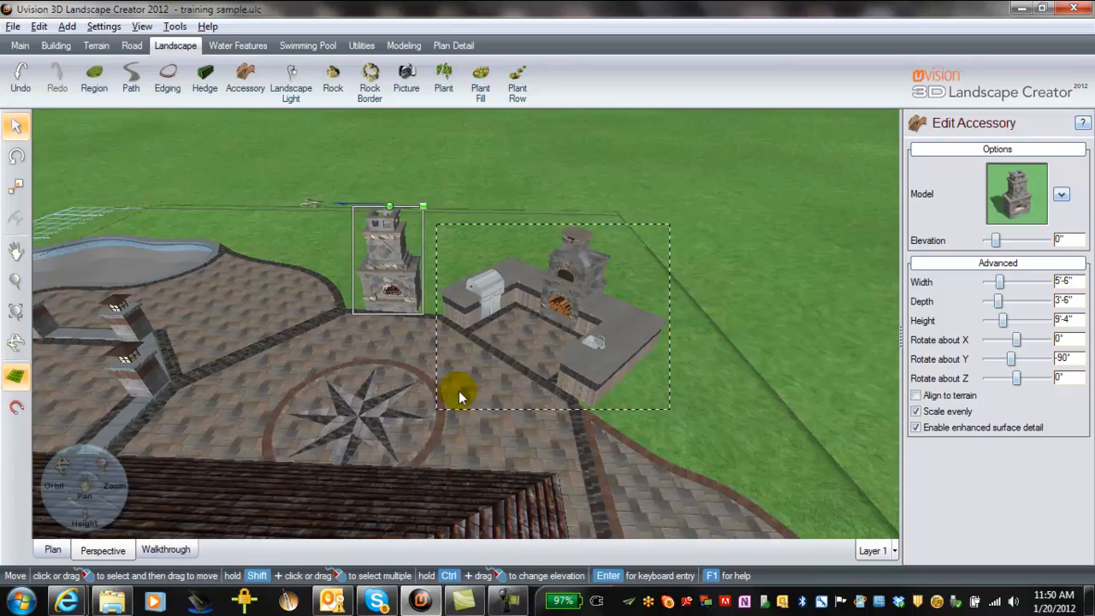
middle_click_drag(391, 462, 408, 332)
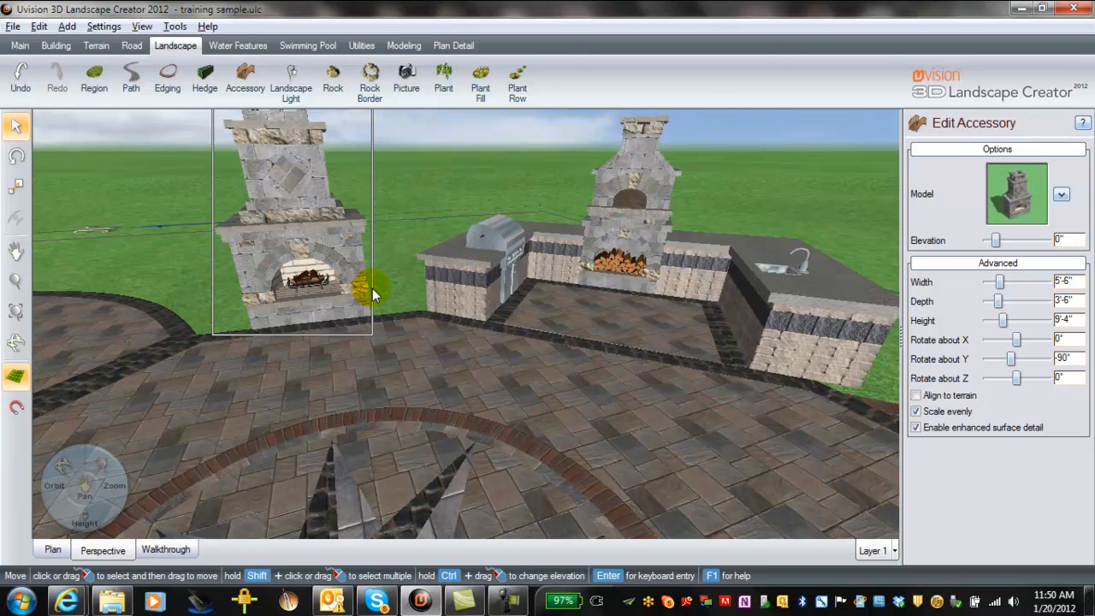
middle_click_drag(295, 356, 271, 373)
middle_click_drag(665, 313, 632, 321)
mouse_move(793, 235)
middle_mouse_down()
mouse_move(701, 264)
mouse_move(570, 267)
mouse_move(508, 308)
mouse_move(794, 219)
middle_mouse_up()
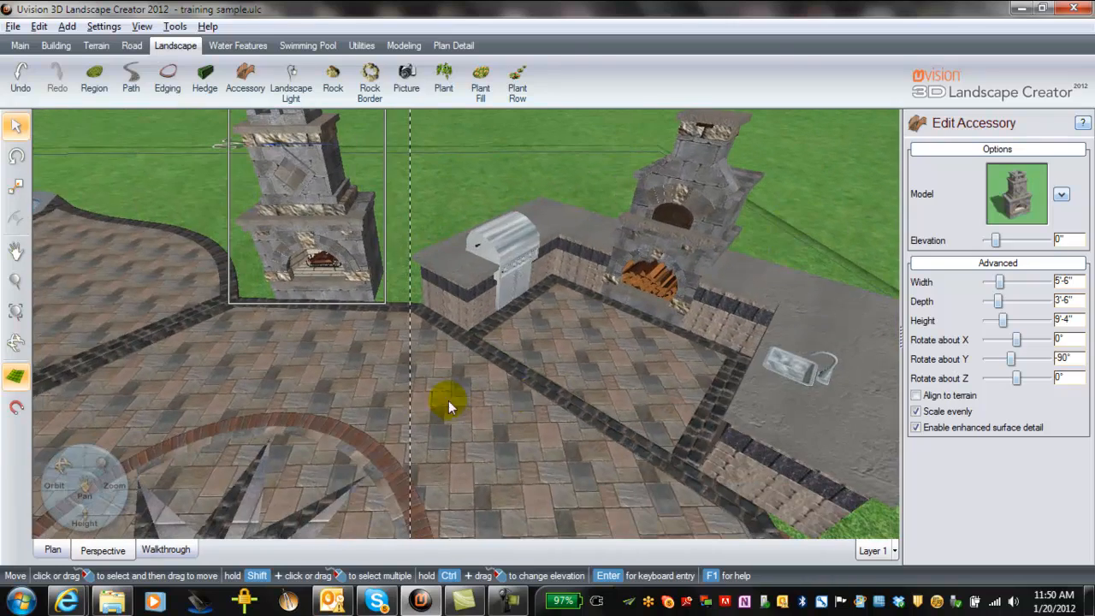
scroll(425, 402, "down", 5)
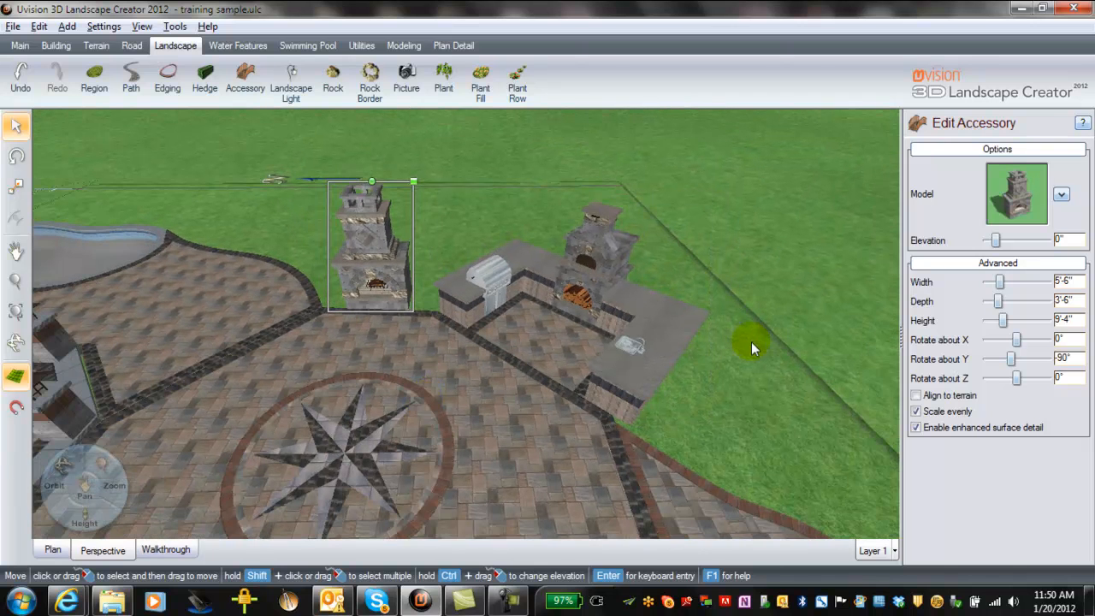
left_click(52, 550)
scroll(355, 459, "down", 5)
scroll(354, 460, "down", 3)
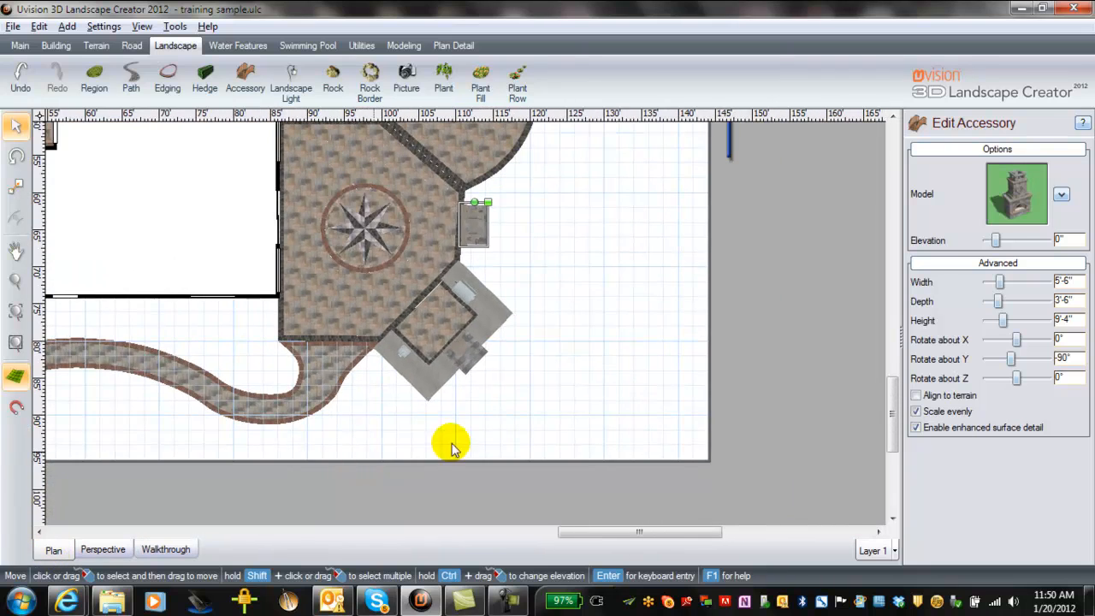
Step: Start a grid-snapped retaining wall on the open lawn beyond the fireplace, drawing outer sides of 12', 14' and 12'
middle_click_drag(556, 266, 350, 286)
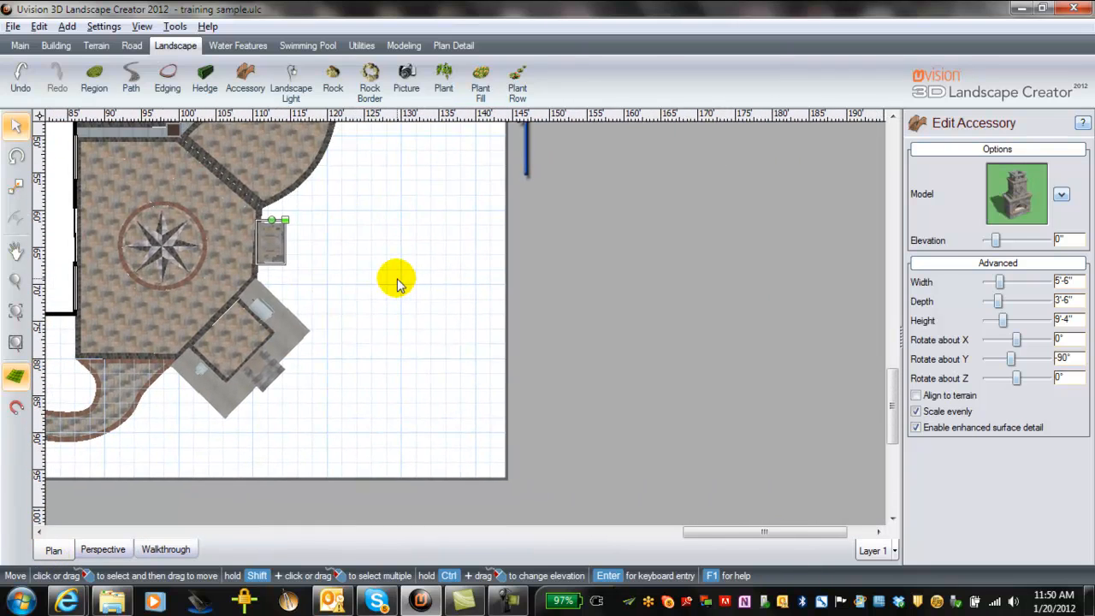
scroll(359, 272, "up", 2)
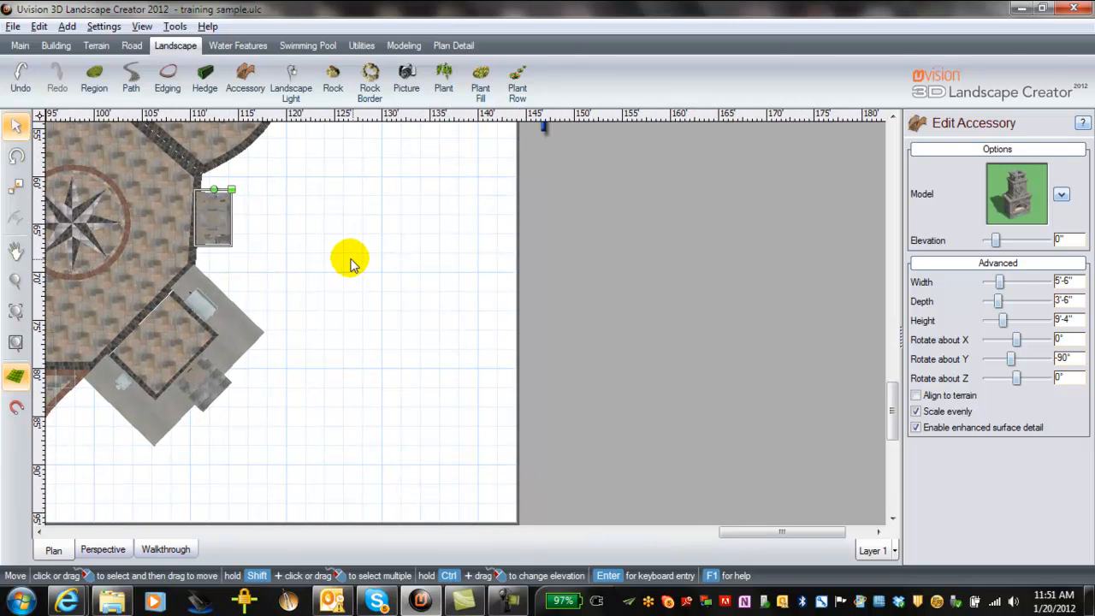
left_click(56, 46)
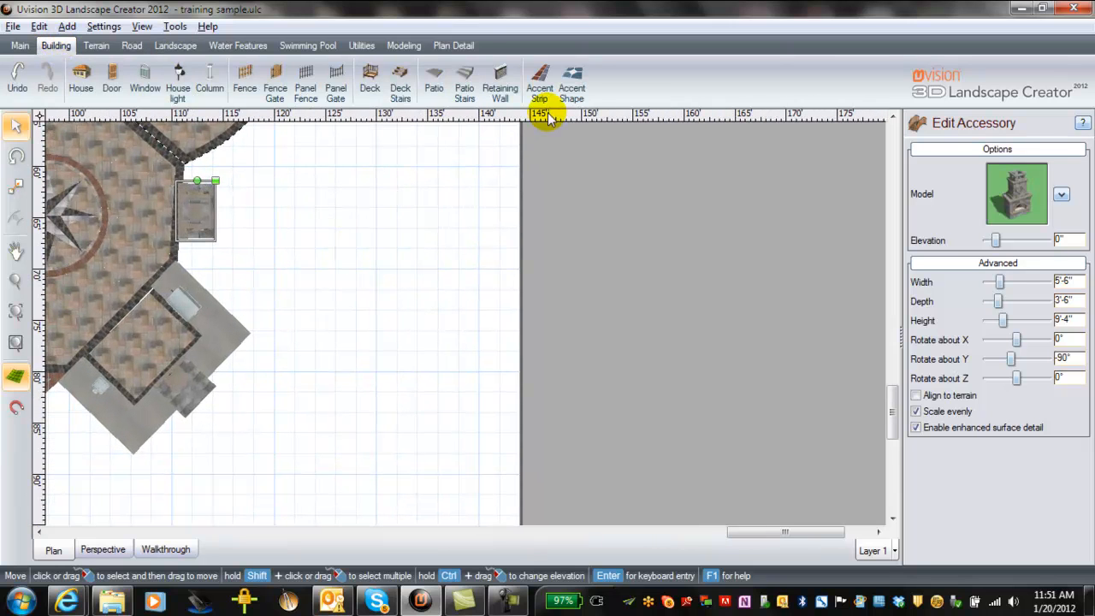
left_click(507, 90)
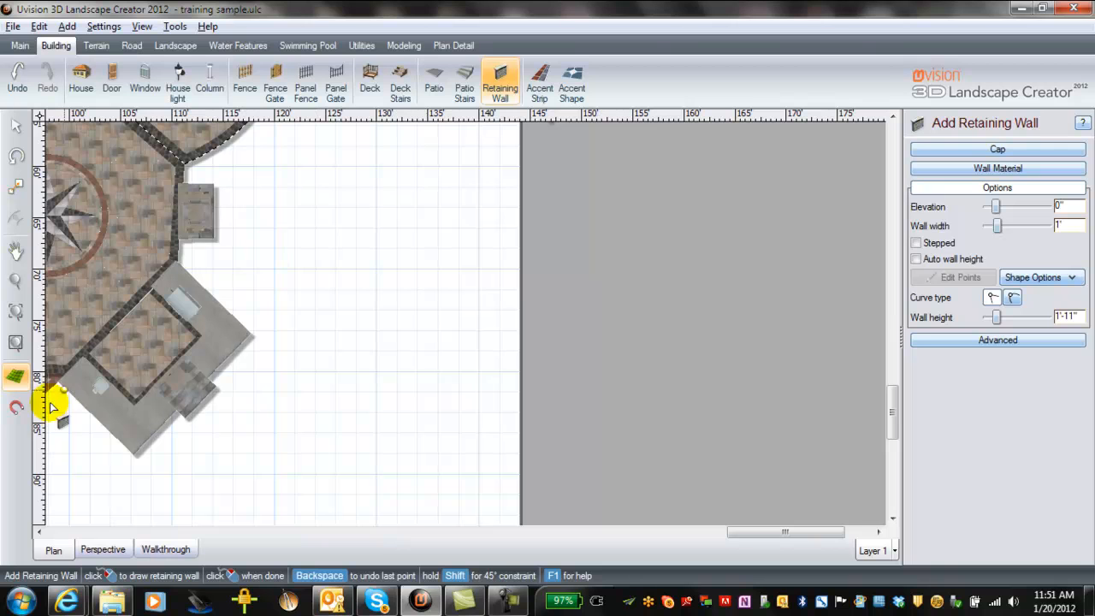
left_click(17, 409)
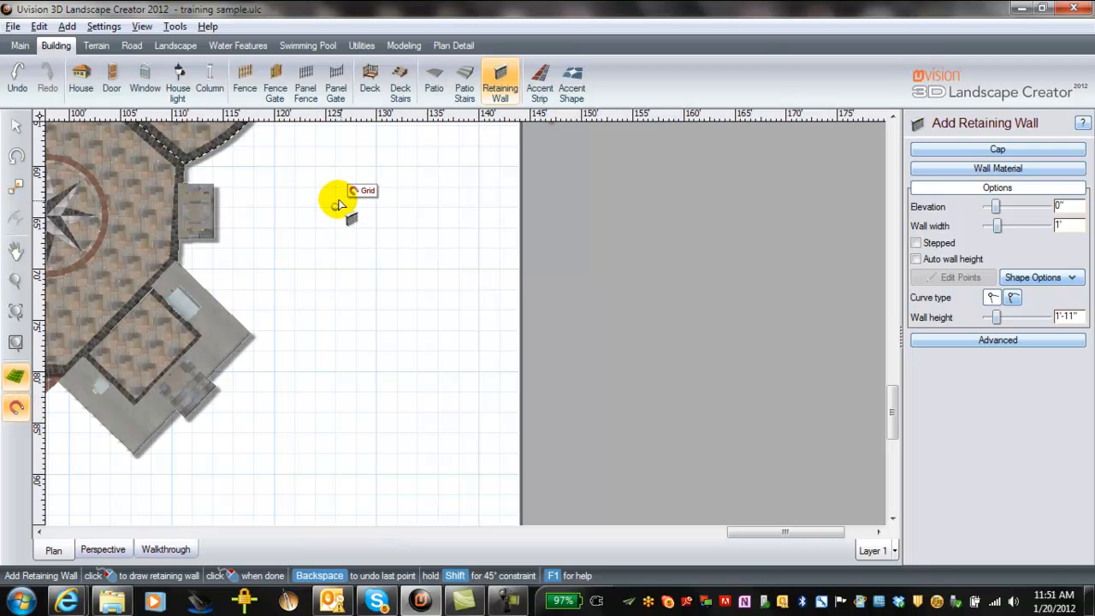
left_click(316, 187)
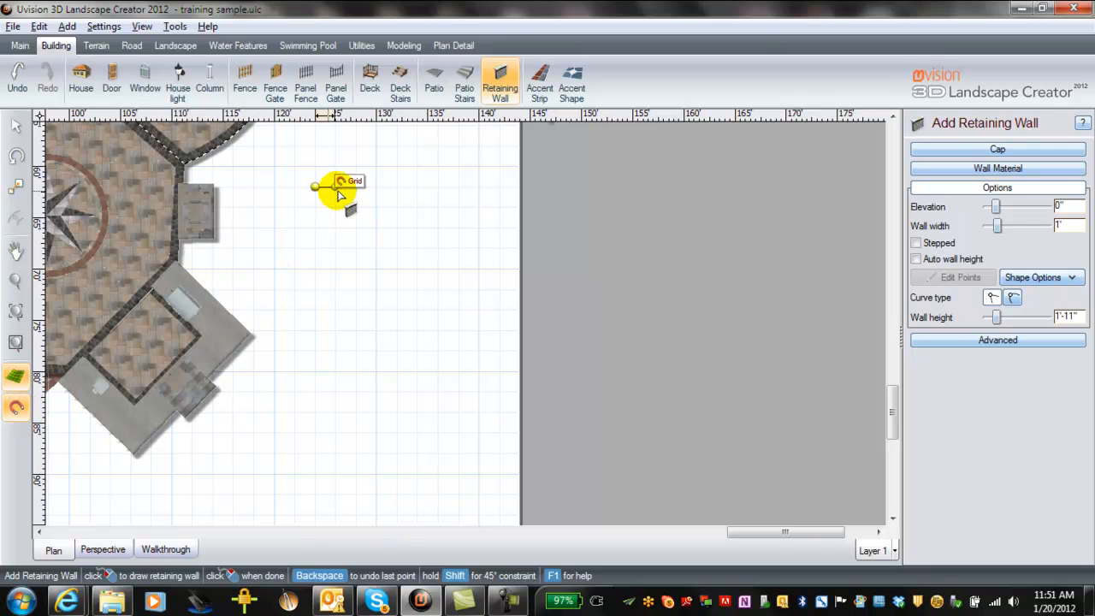
left_click(437, 187)
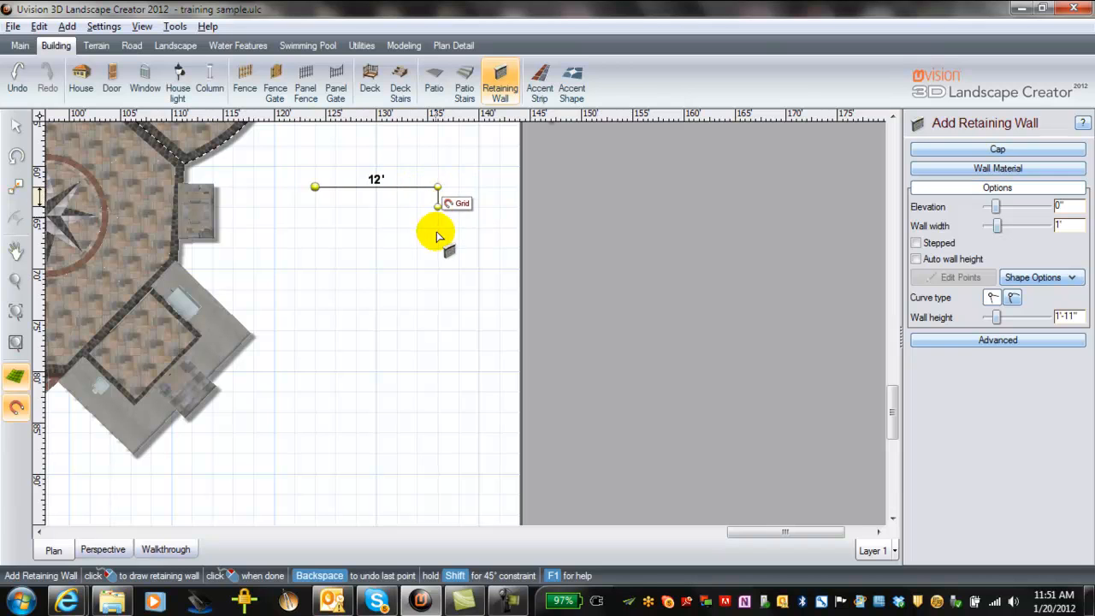
left_click(437, 332)
left_click(316, 331)
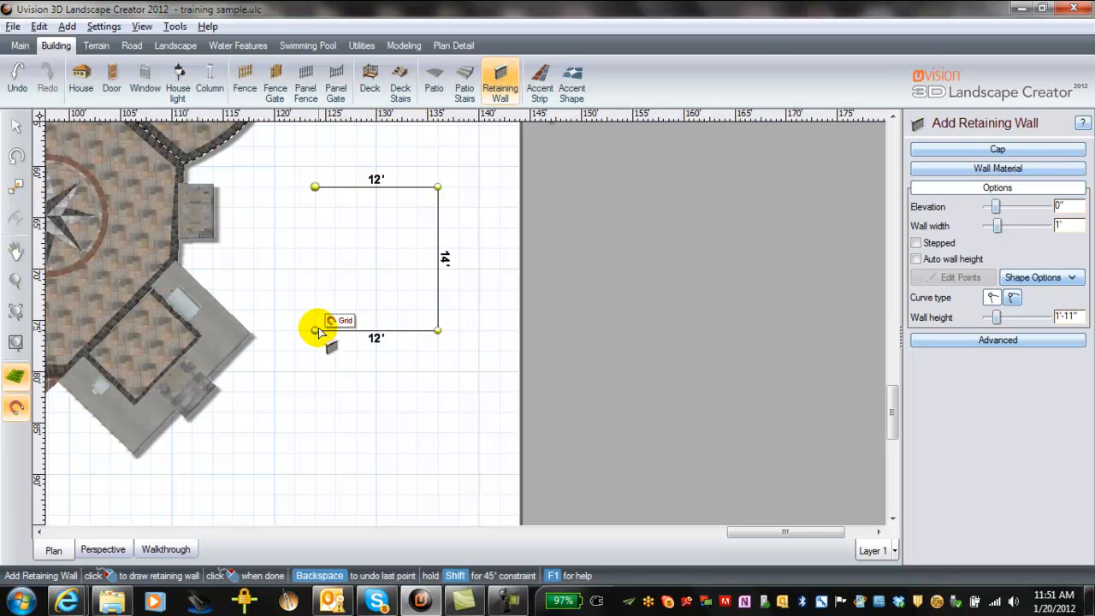
Step: Complete the U-shaped wall outline with inner sides of 4', 8', 6' and 8', close it at its start, and switch the wall's sides
left_click(316, 290)
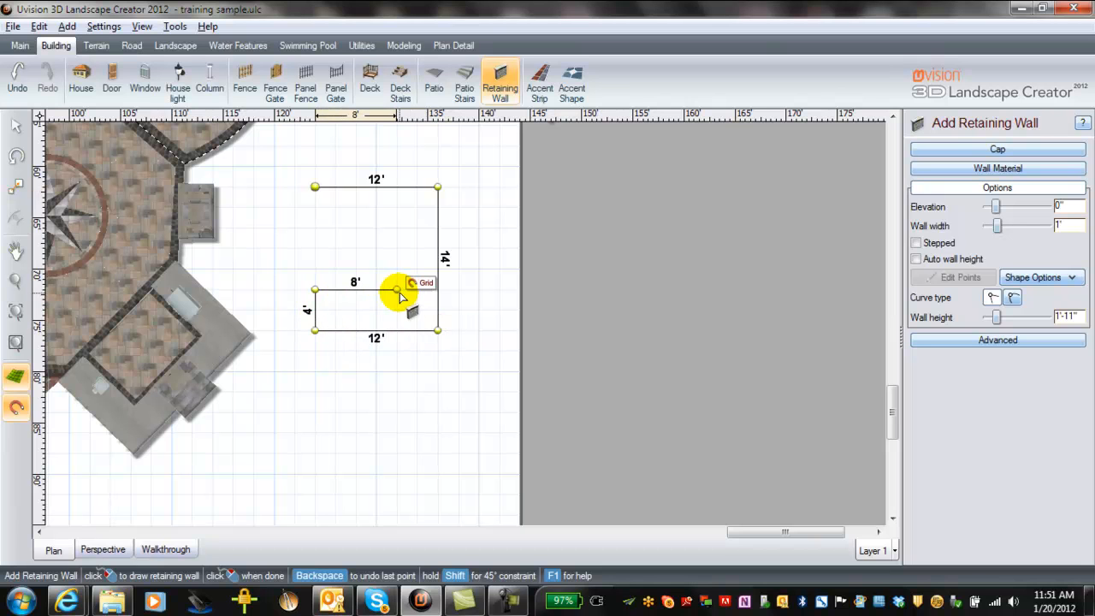
left_click(396, 289)
left_click(397, 228)
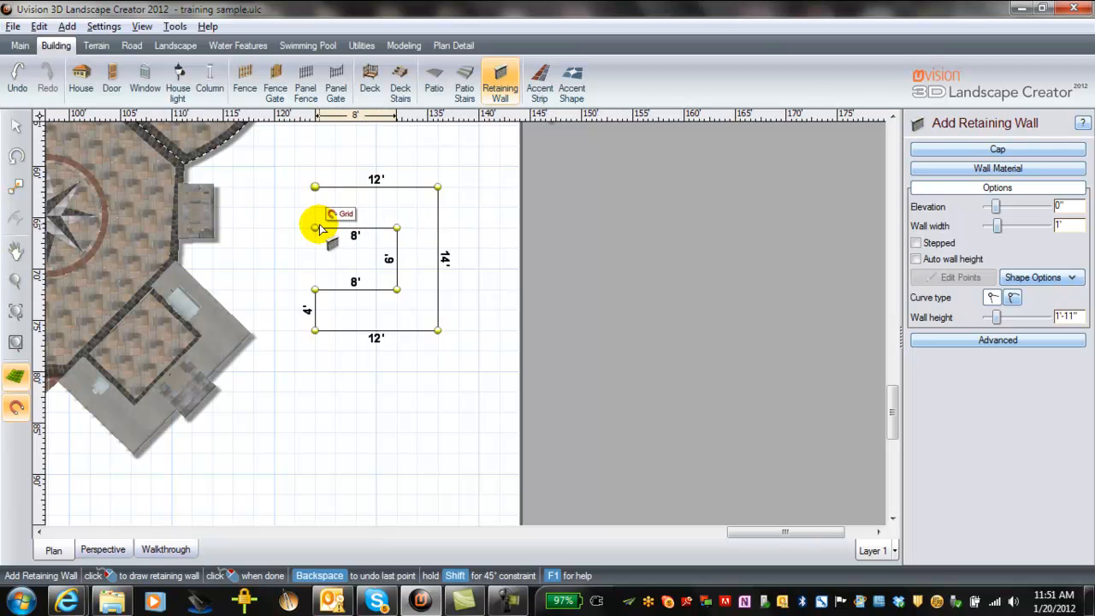
left_click(317, 227)
left_click(315, 188)
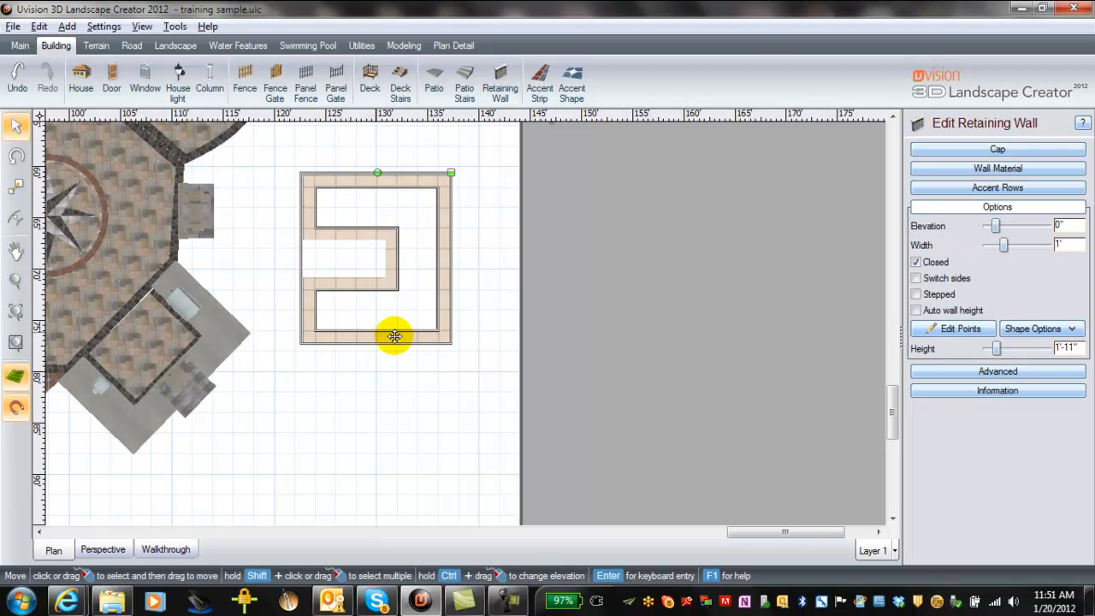
left_click(915, 279)
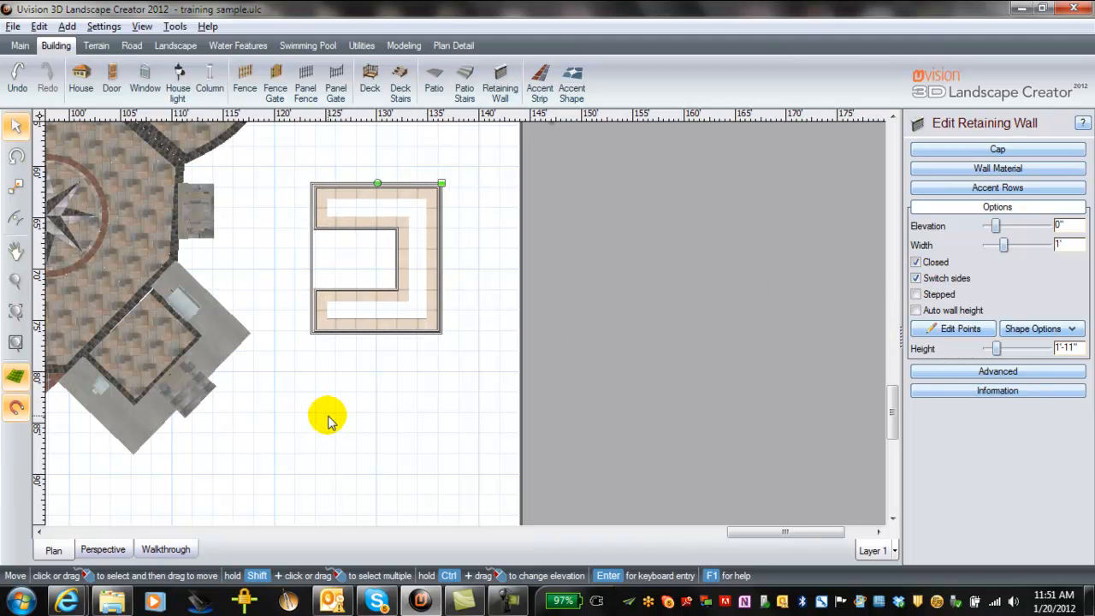
Step: Examine the new U-shaped retaining wall in perspective view, up close to its long outer brick face
left_click(104, 549)
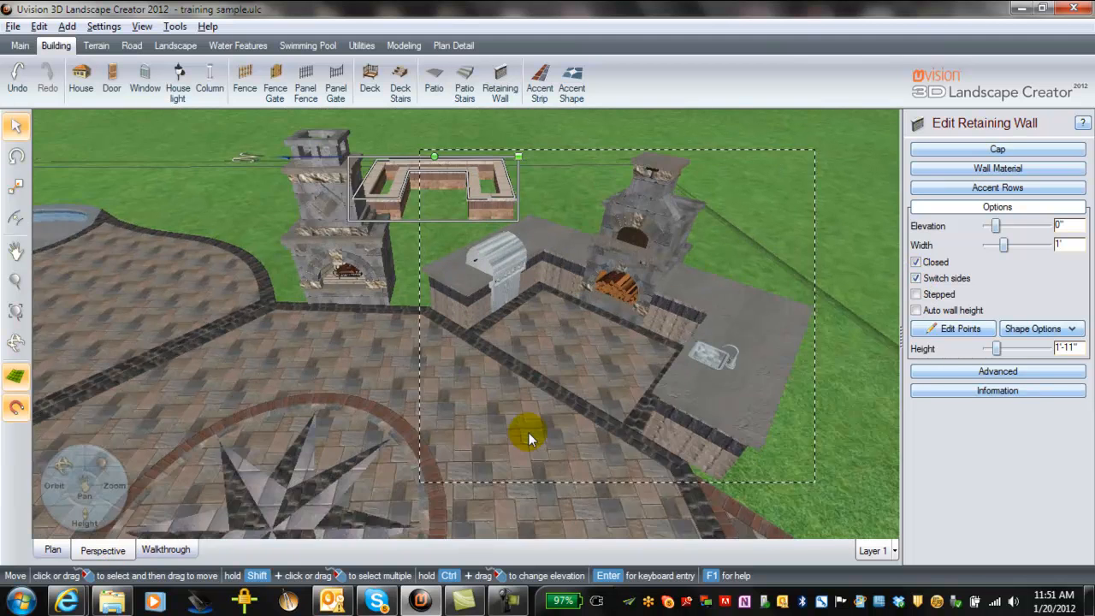
middle_click_drag(684, 145, 371, 146)
left_click_drag(85, 495, 772, 416)
scroll(428, 425, "up", 2)
scroll(252, 410, "up", 1)
middle_click_drag(342, 432, 496, 438)
middle_click_drag(272, 434, 619, 132)
scroll(591, 221, "up", 1)
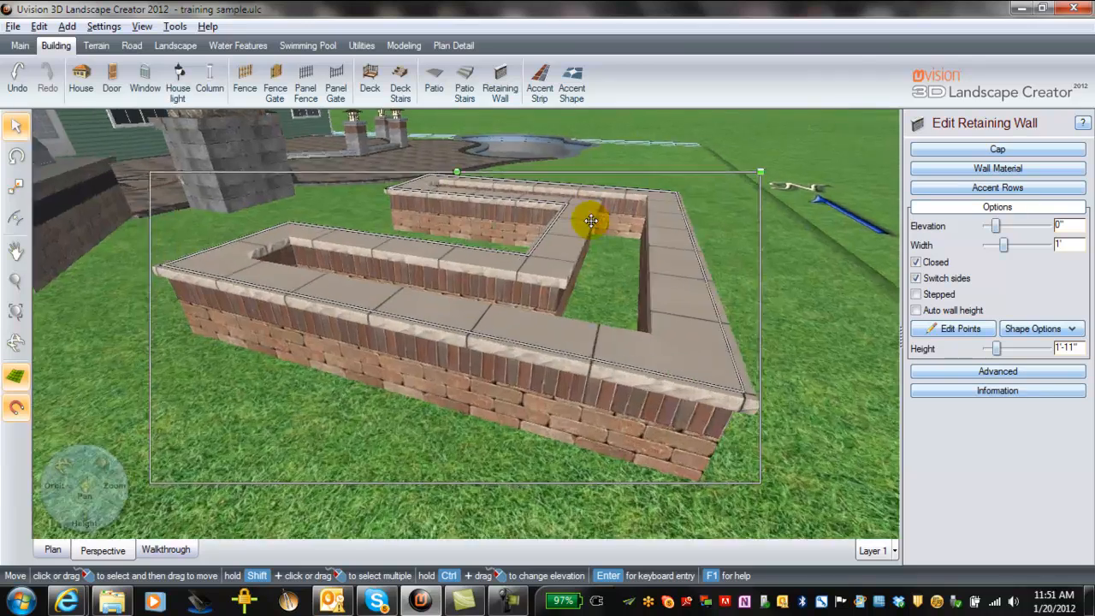
scroll(591, 221, "up", 1)
middle_click_drag(577, 376, 638, 364)
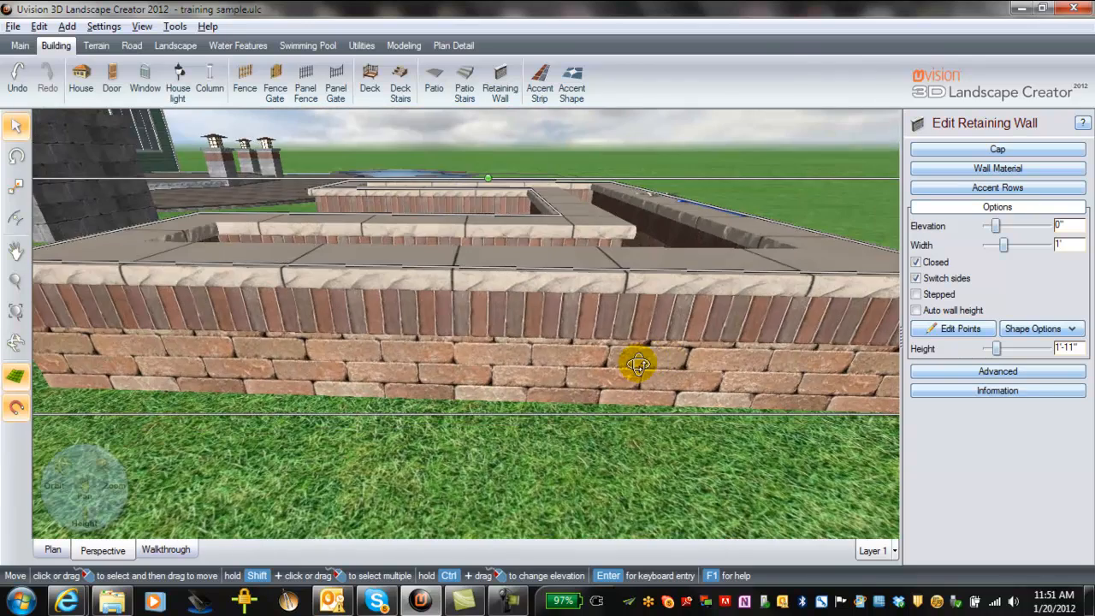
Step: Set the U-shaped retaining wall's height to 3'-2"
left_click(1045, 350)
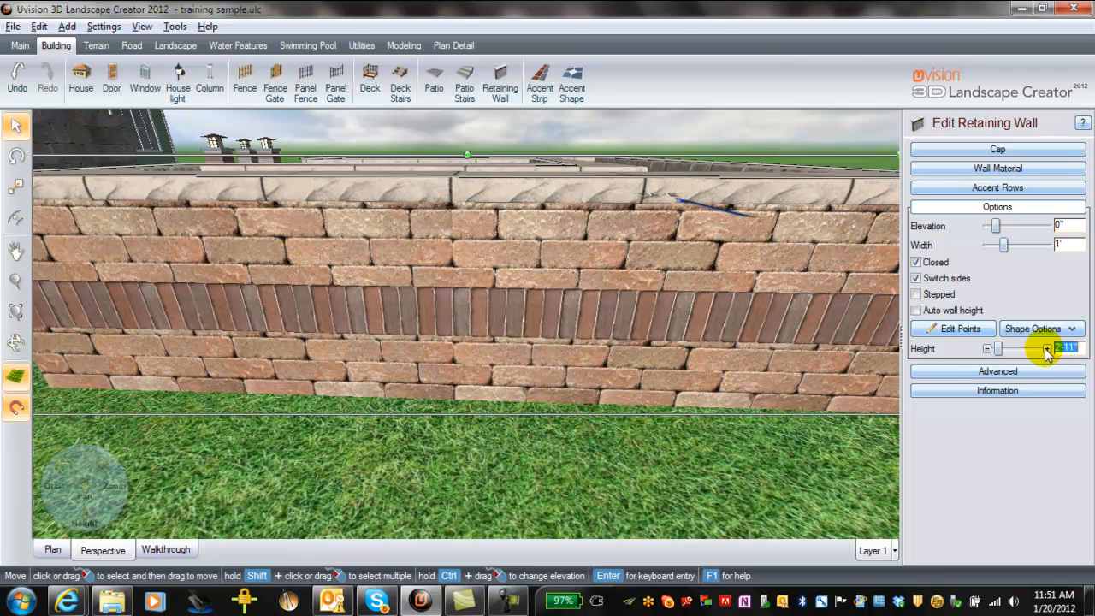
left_click_drag(991, 351, 1031, 348)
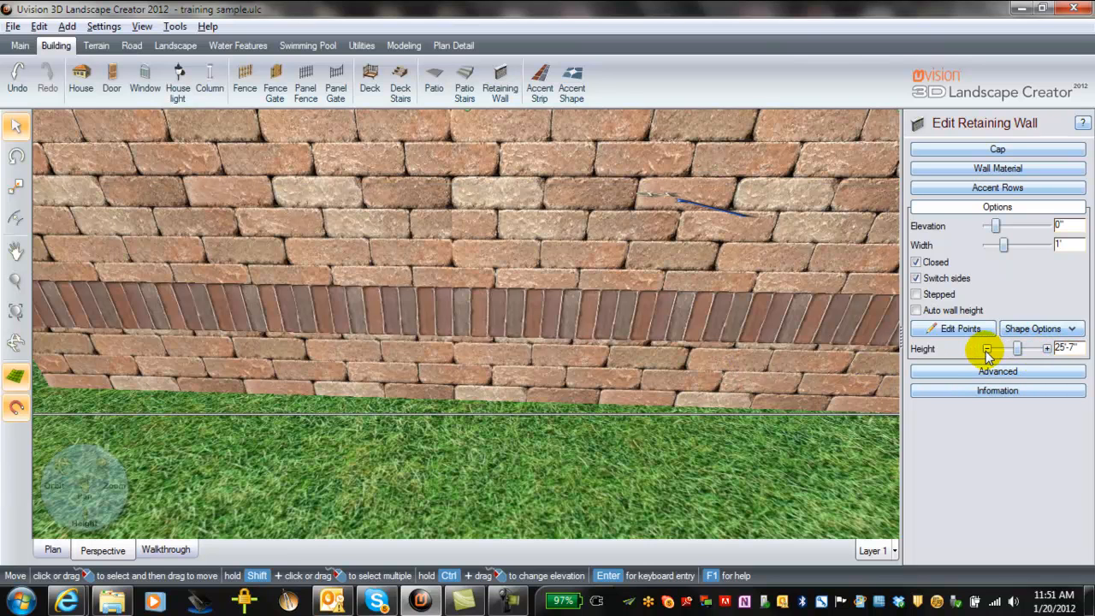
left_click(987, 349)
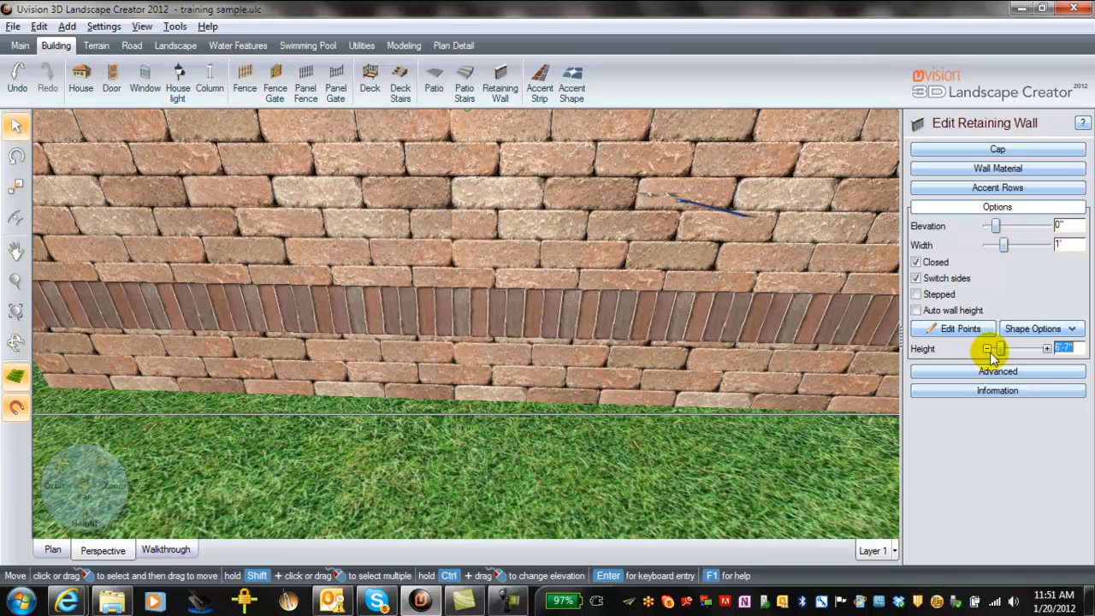
left_click(987, 349)
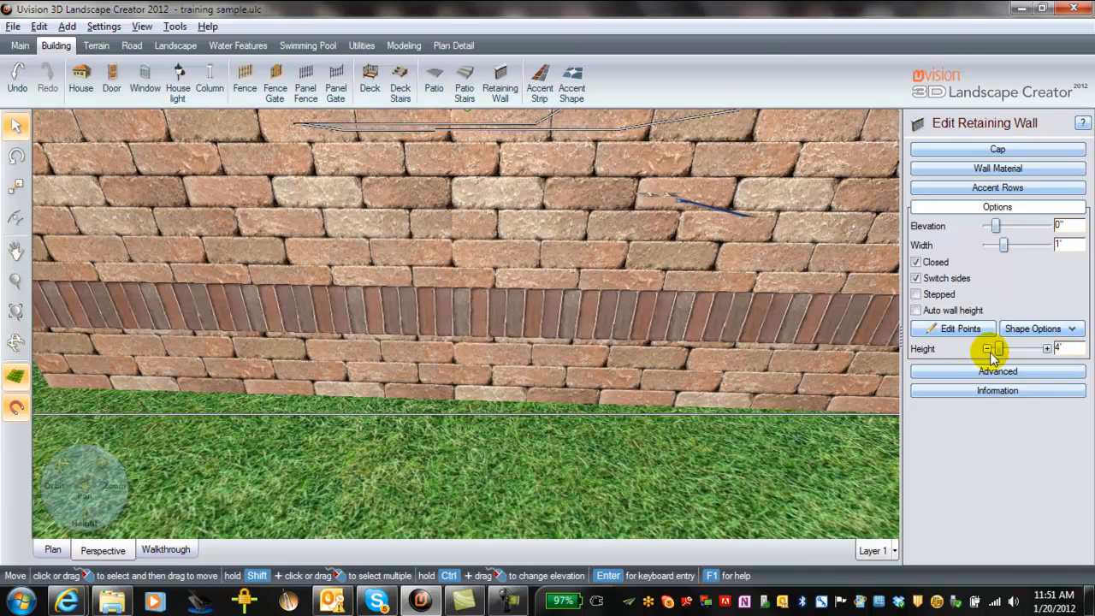
left_click(988, 349)
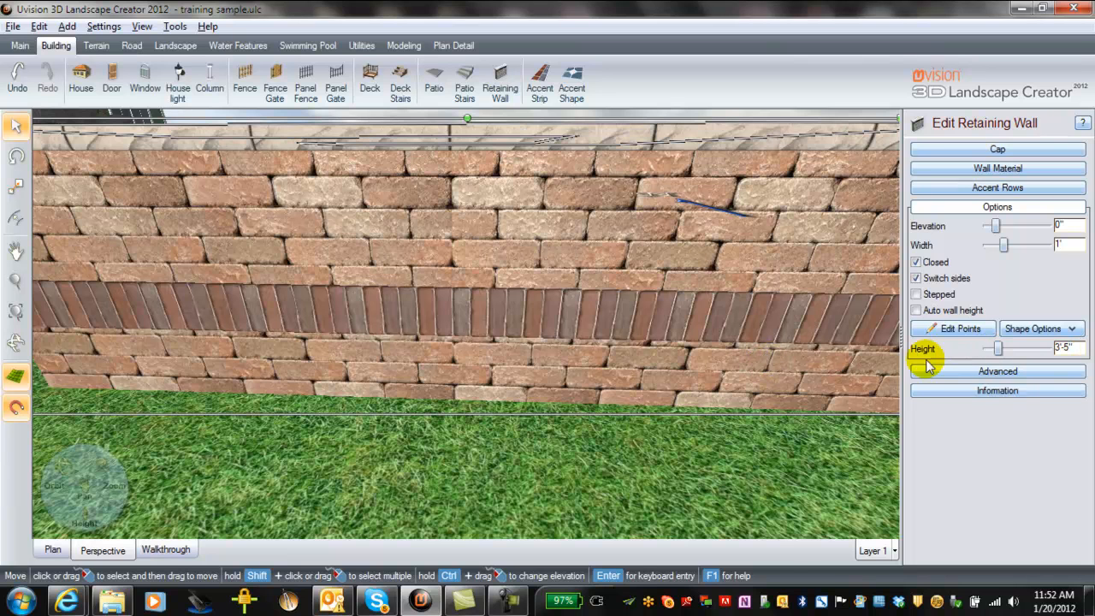
left_click(988, 349)
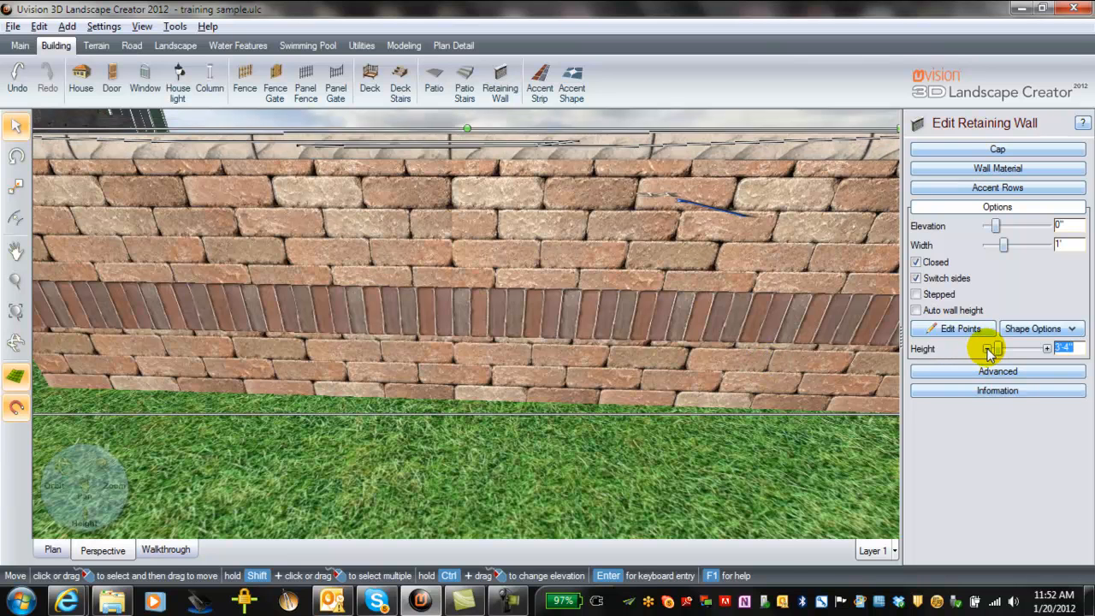
left_click(987, 349)
left_click(987, 349)
scroll(626, 352, "down", 5)
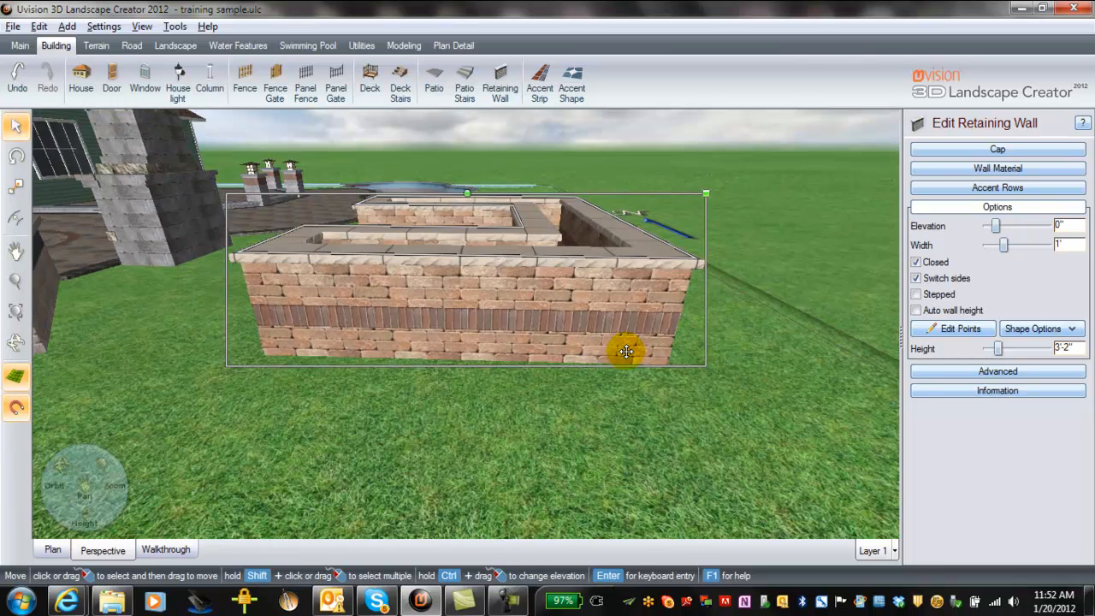
Step: Raise the wall's accent row 1 to sit just under the cap with a row offset of 2'-2.7"
left_click(997, 188)
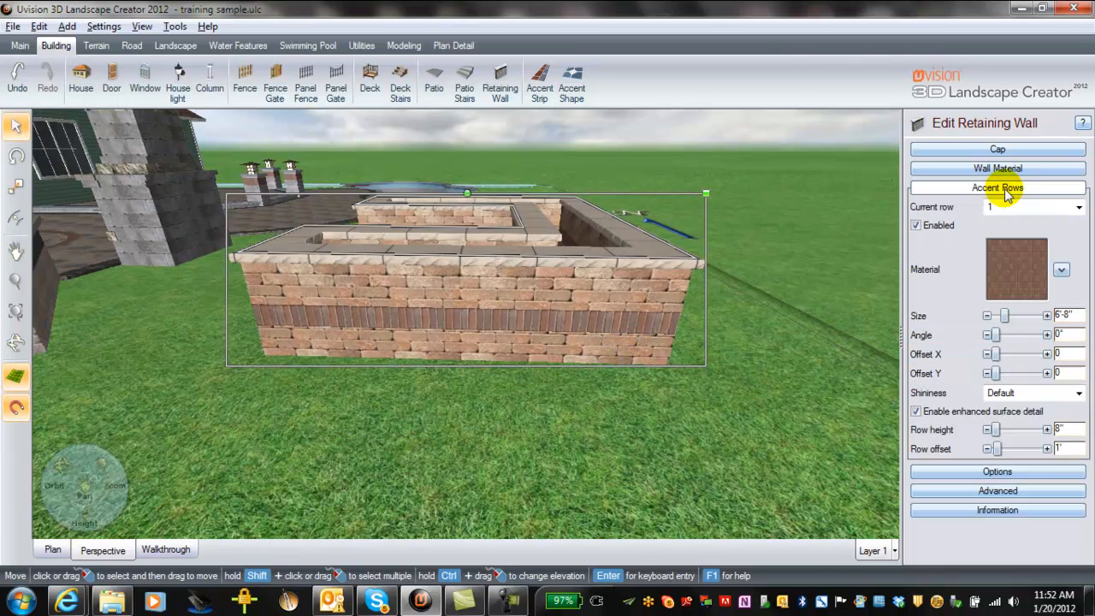
left_click(1046, 449)
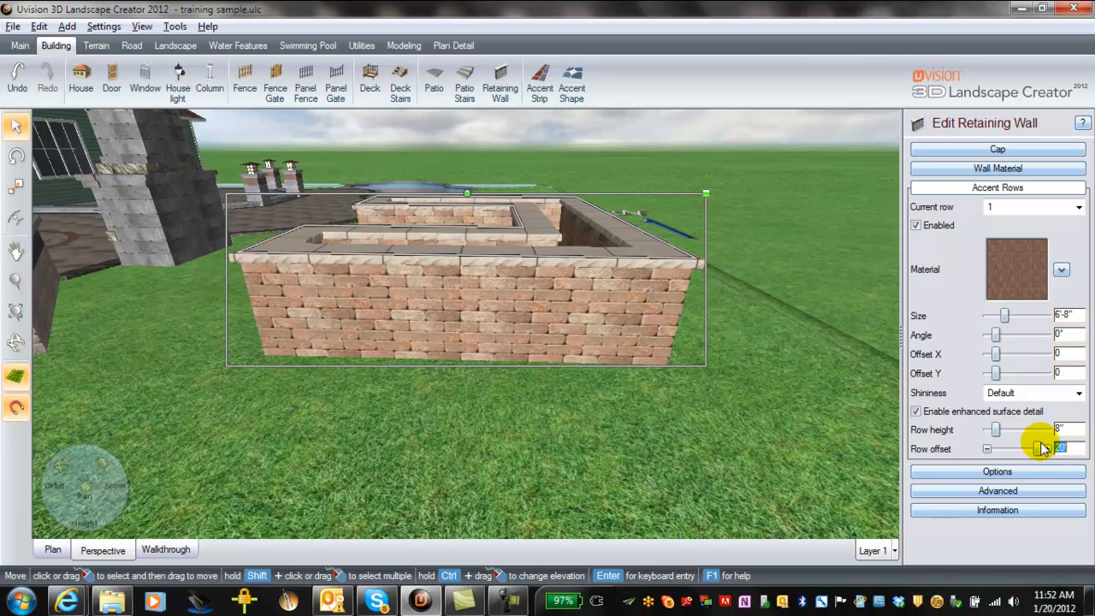
mouse_move(998, 448)
left_mouse_down()
mouse_move(1044, 448)
mouse_move(1010, 448)
left_mouse_up()
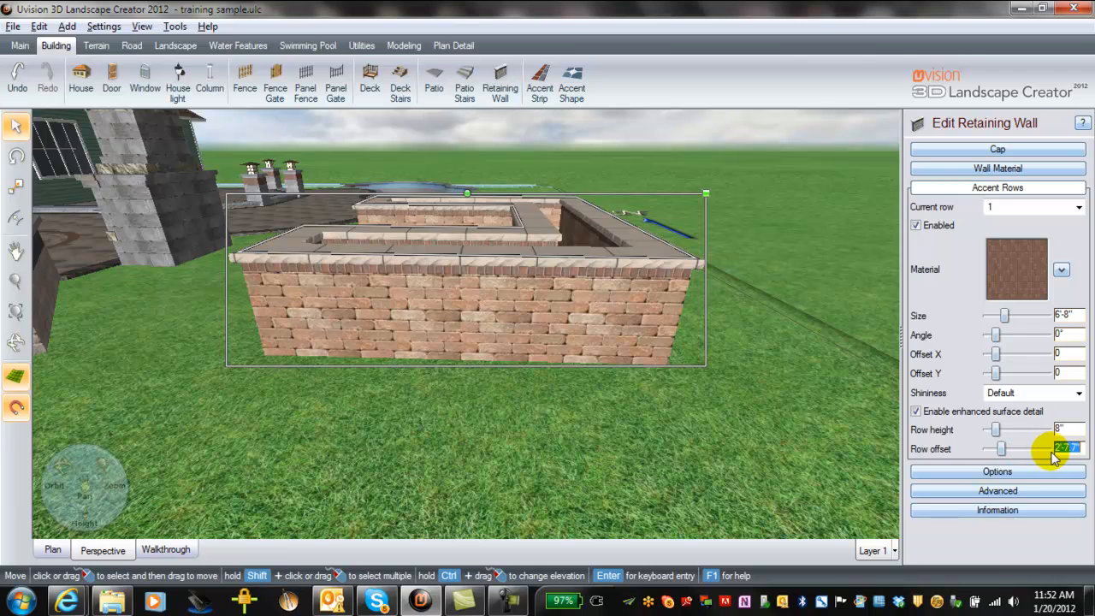
left_click(986, 448)
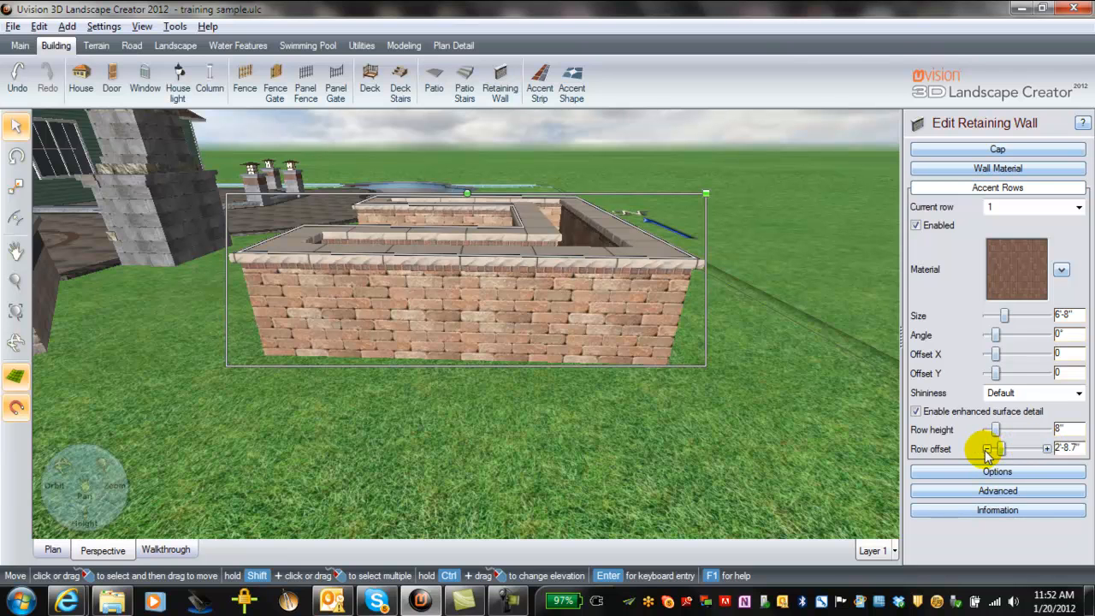
left_click(985, 450)
left_click(985, 450)
middle_click_drag(860, 453, 760, 413)
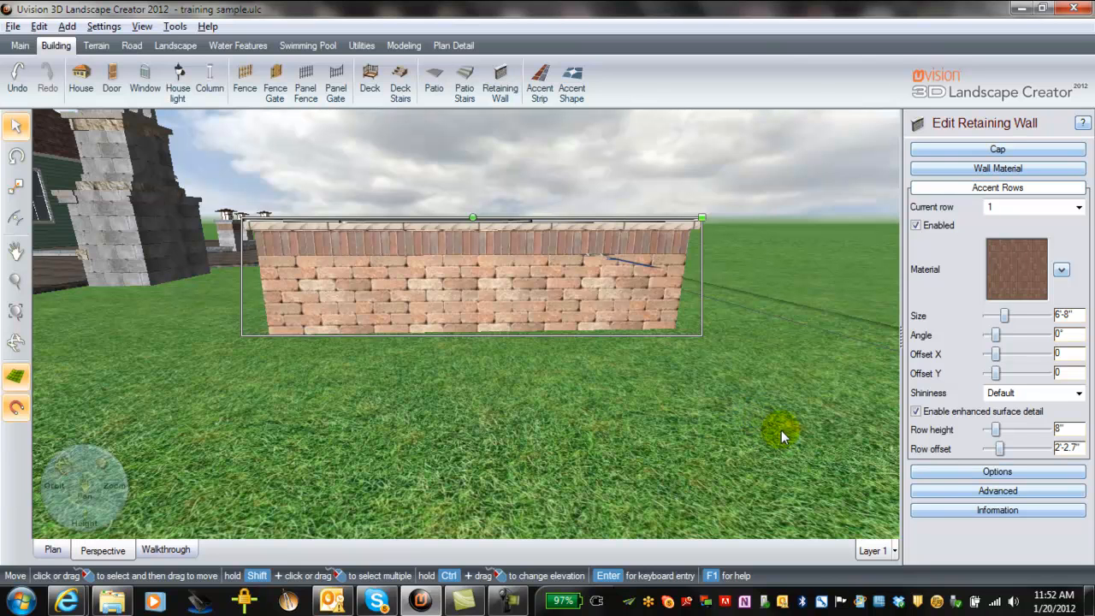
Step: Enable accent row 2 on the wall and give it a rough grey stone material
left_click(1077, 210)
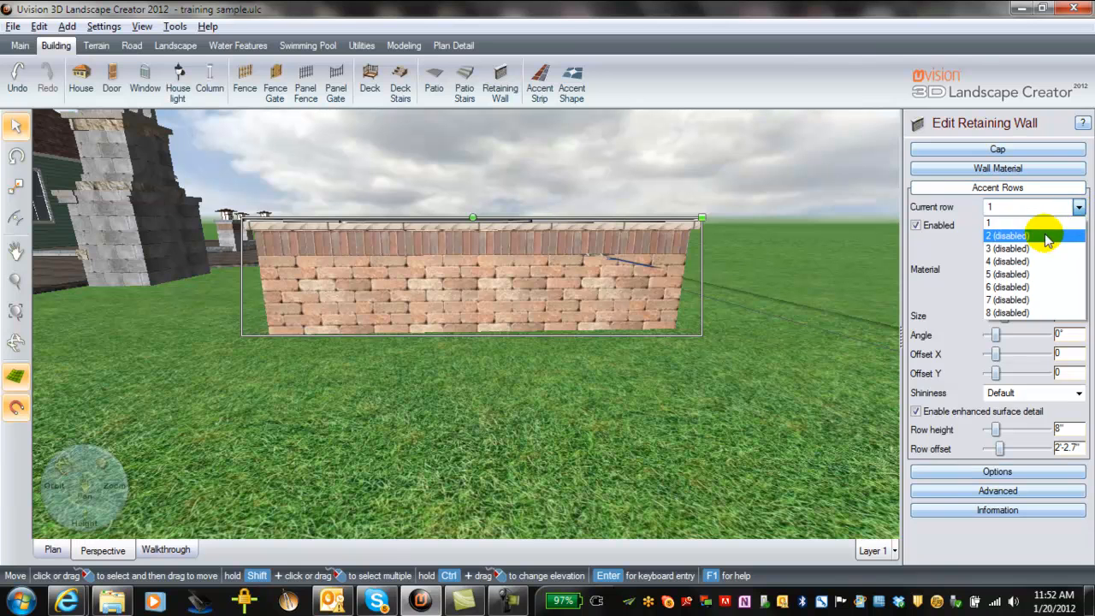
left_click(1043, 233)
left_click(916, 227)
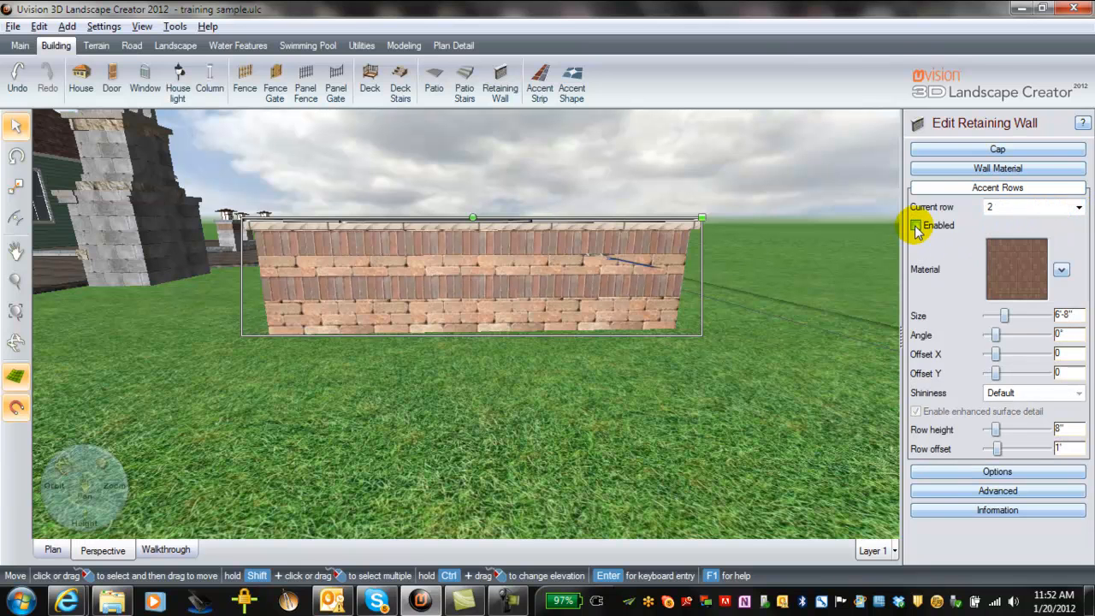
scroll(724, 377, "up", 3)
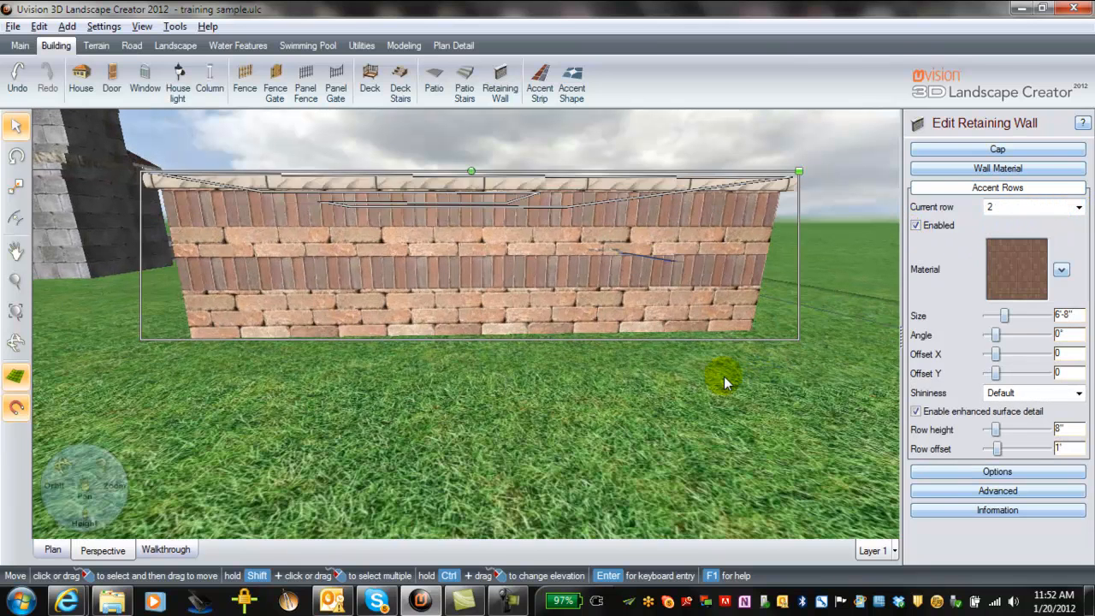
scroll(608, 306, "up", 2)
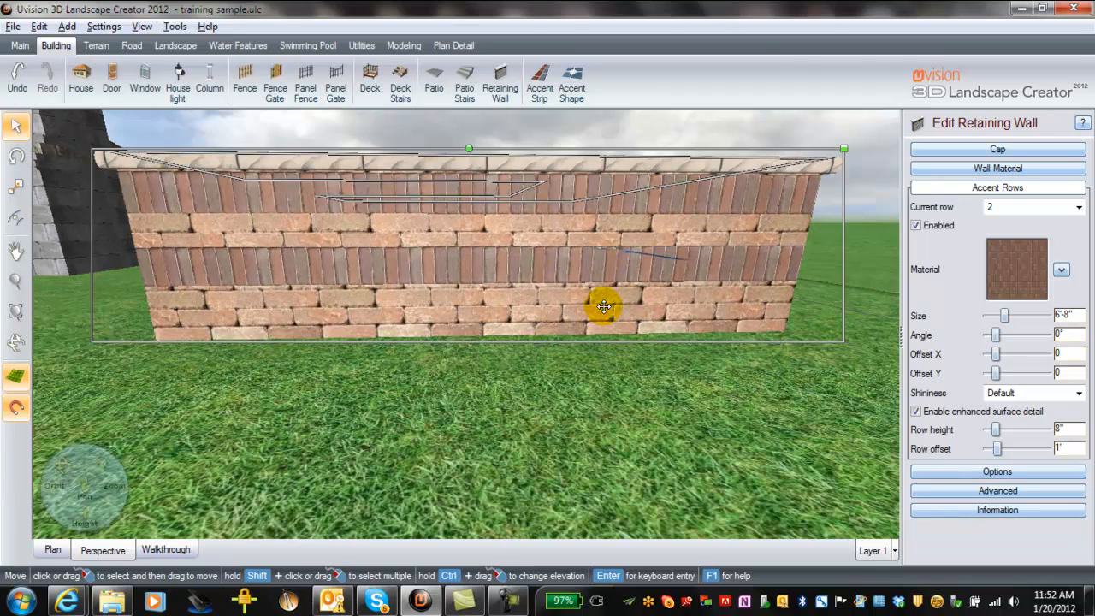
left_click(1006, 281)
scroll(759, 248, "down", 3)
double_click(834, 229)
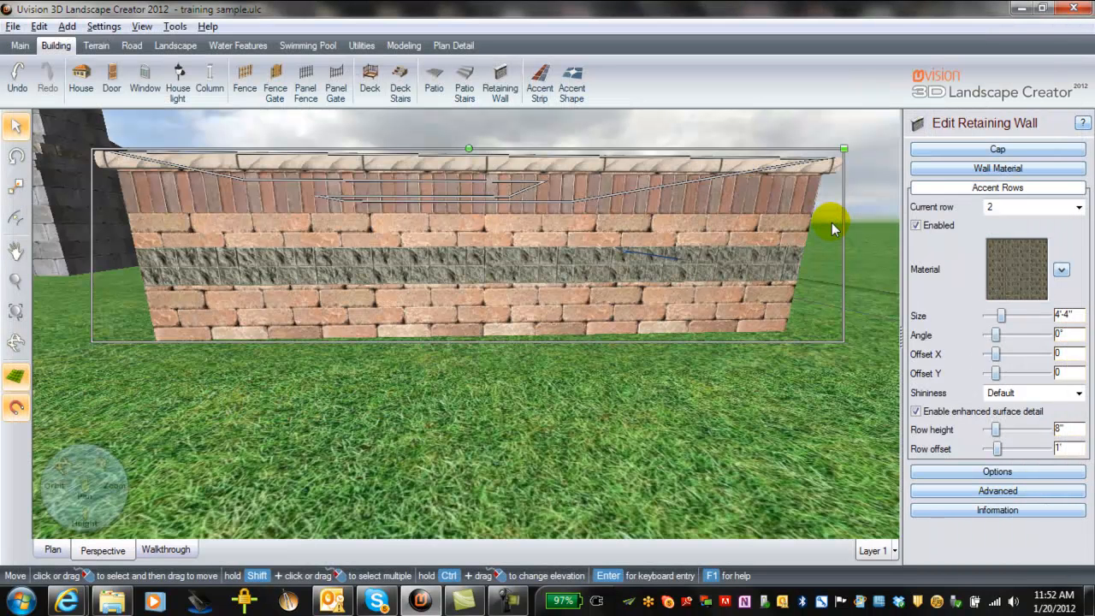
Step: Raise accent row 2 of the U-shaped wall to a row offset of 1'-7" and set its row height to 4"
left_click(1045, 451)
left_click(1045, 451)
left_click(1046, 451)
left_click(1046, 451)
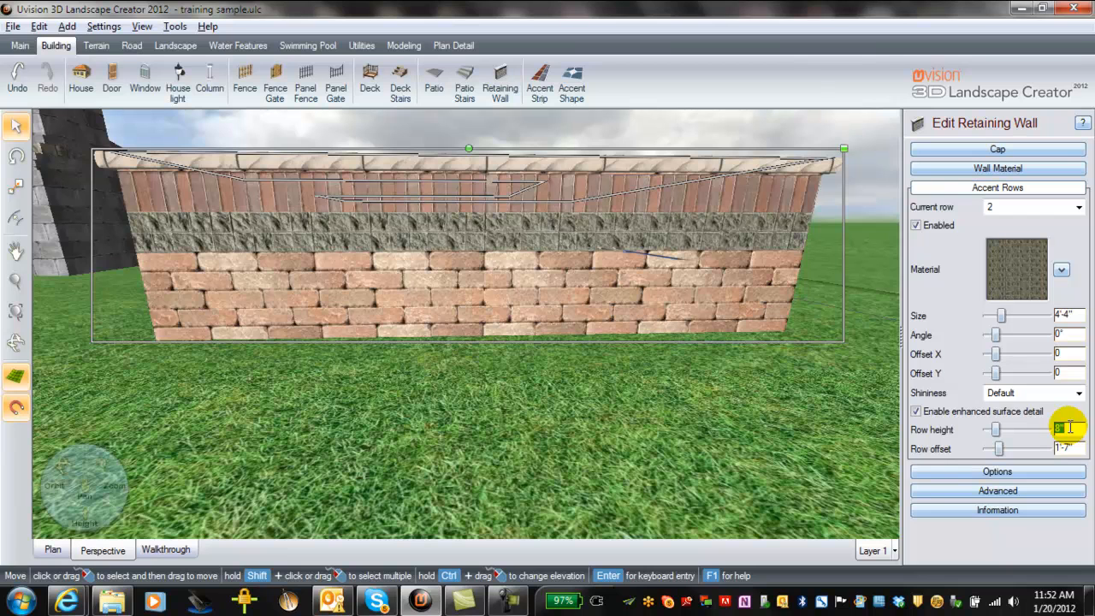
left_click(1071, 427)
key("Tab")
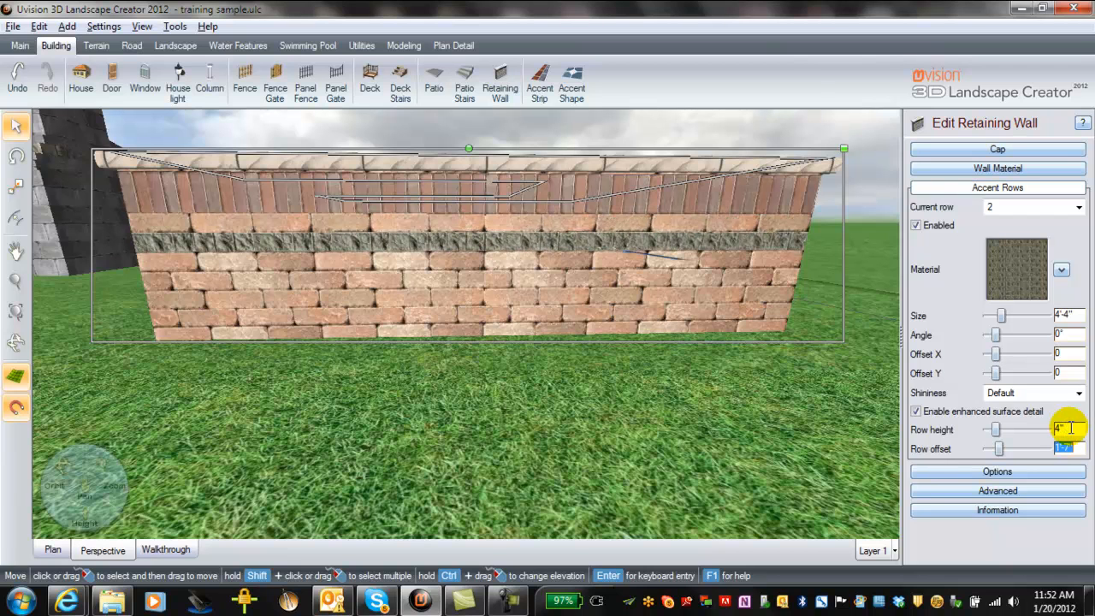
Step: Raise accent row 2 to a row offset of 1'-11" to place it directly beneath accent row 1
mouse_move(1043, 456)
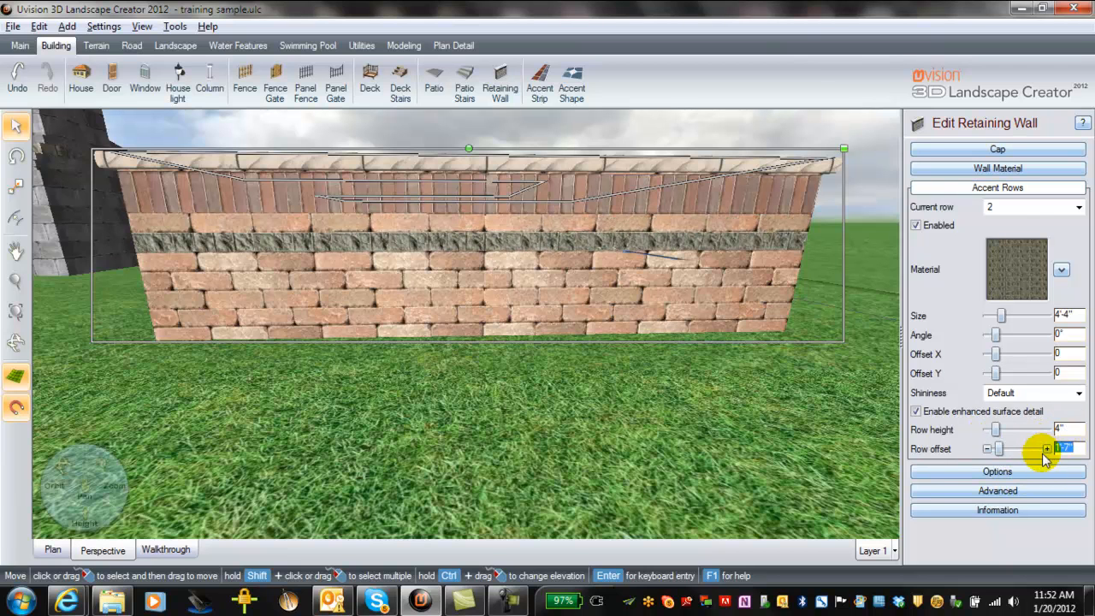
left_click(1047, 450)
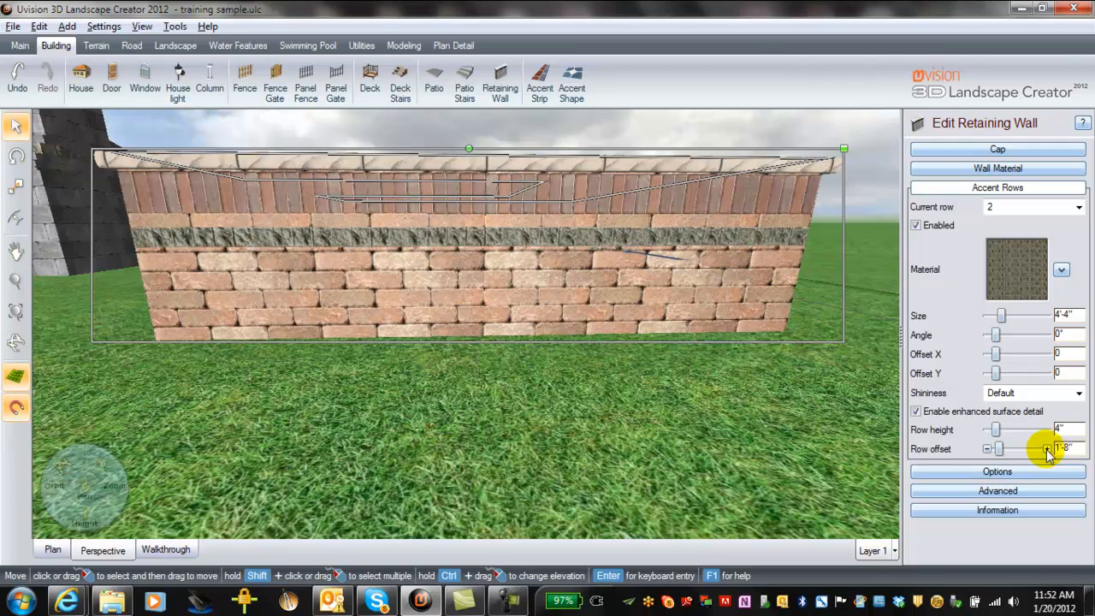
left_click(1047, 450)
left_click(1047, 450)
left_click(1047, 450)
Step: Try a height of 8" for the retaining wall's cap and return it to 3"
middle_click_drag(569, 452, 554, 115)
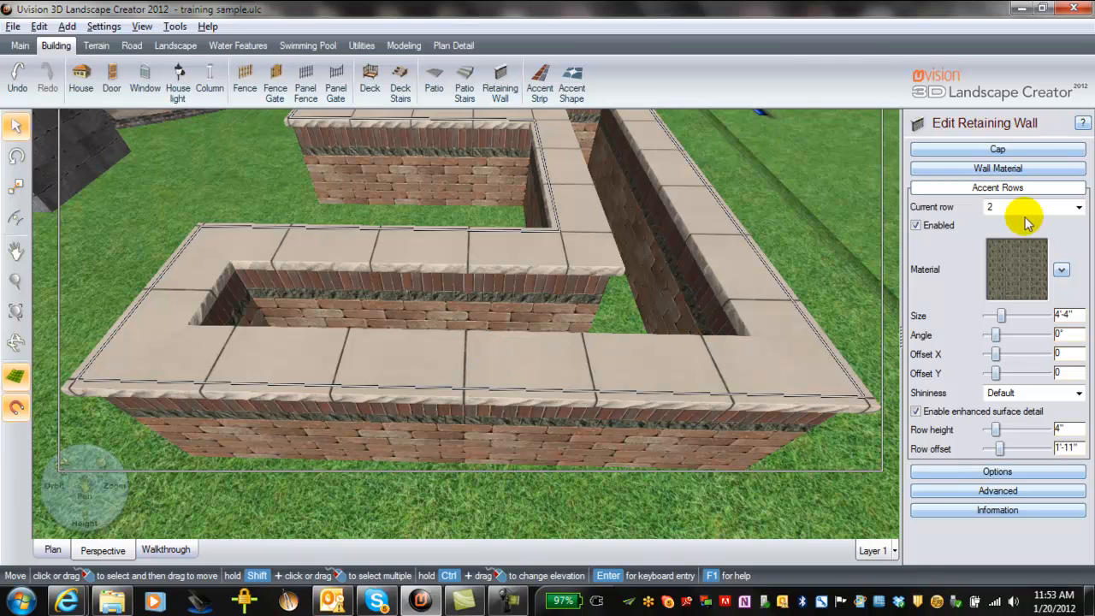
left_click(1015, 150)
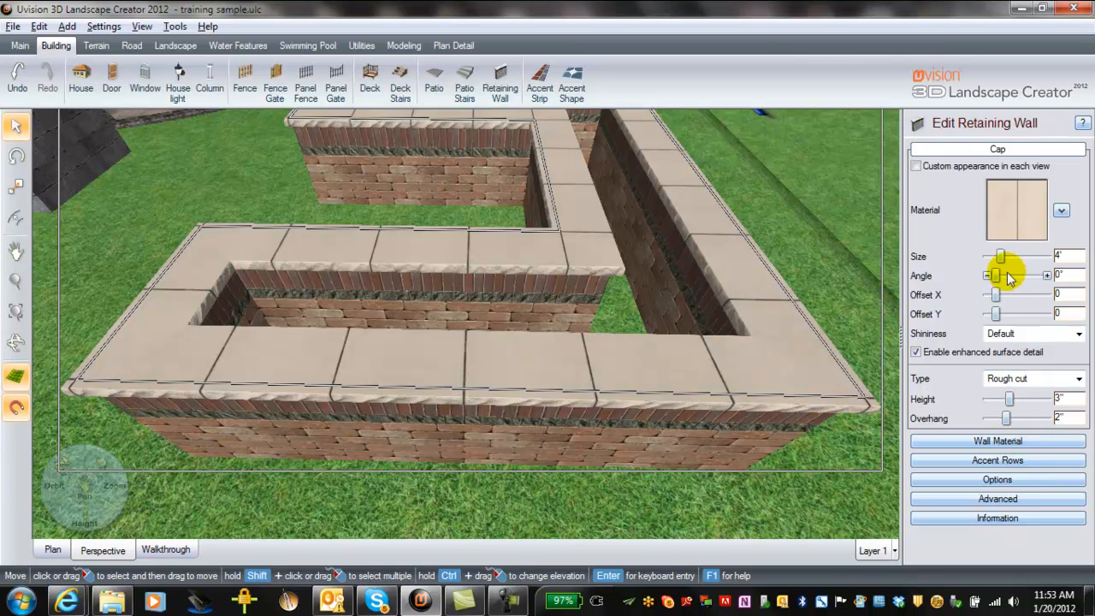
left_click(1047, 399)
left_click(1047, 399)
left_click(1047, 400)
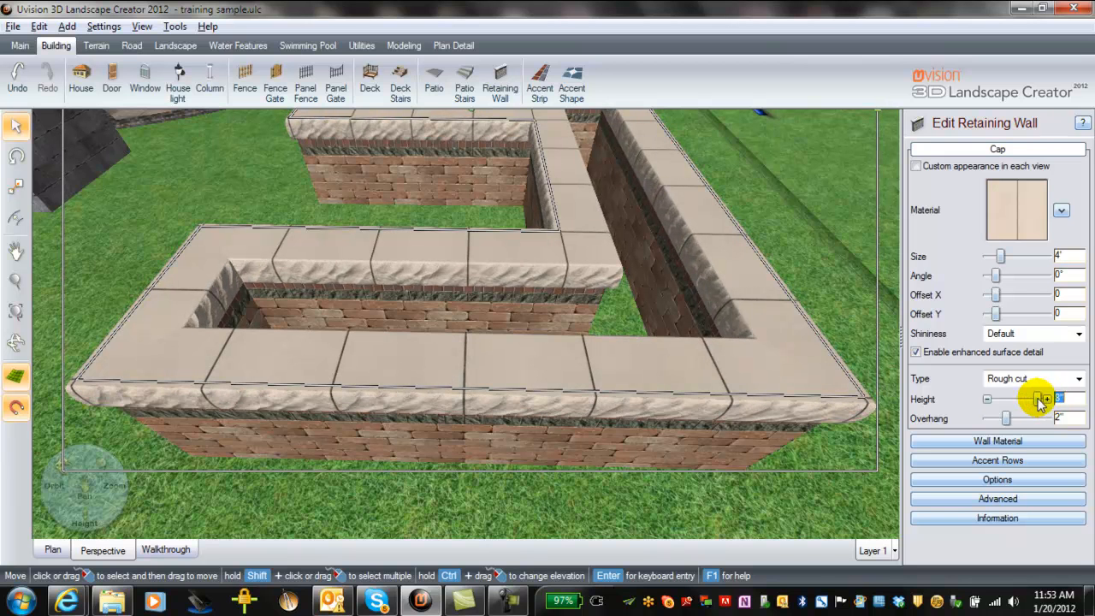
left_click(988, 399)
left_click(987, 400)
left_click(987, 400)
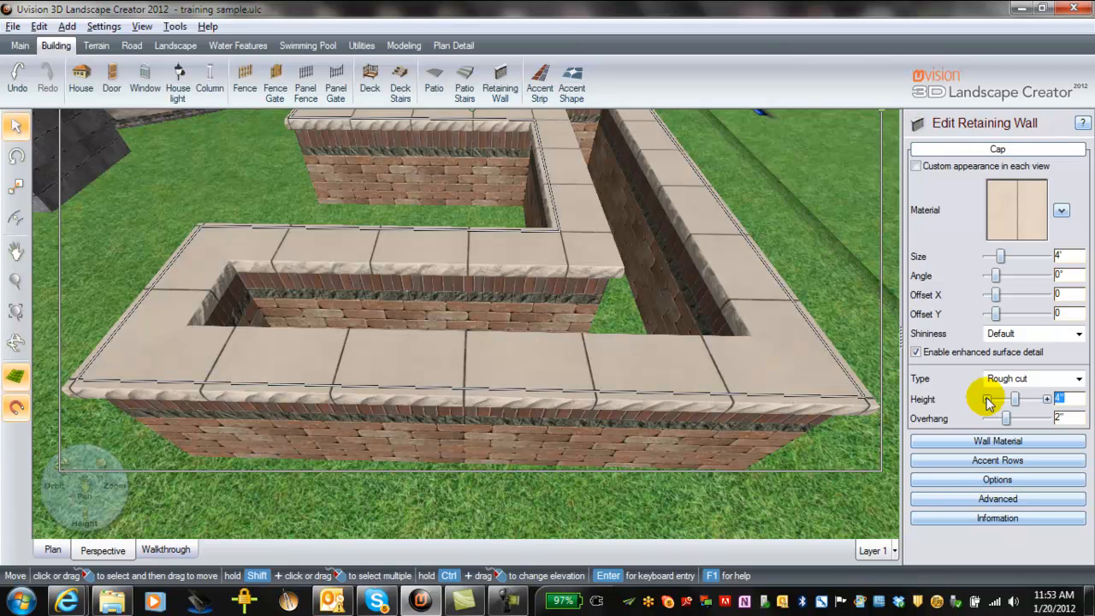
left_click(987, 399)
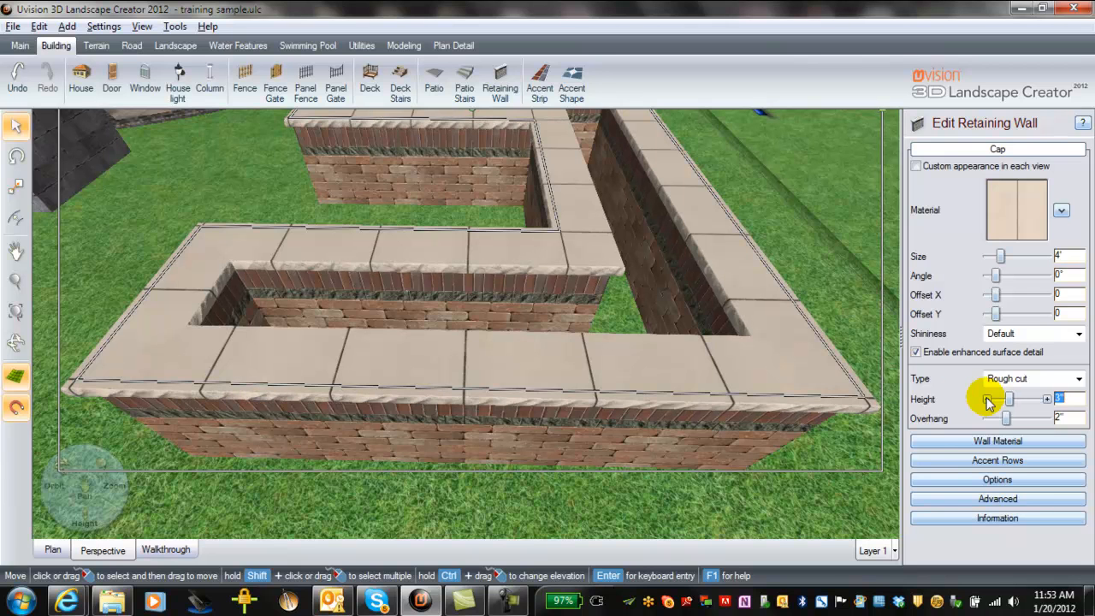
Step: Try an overhang of 8" for the wall's cap and return it to 2"
left_click(1047, 419)
left_click(1047, 419)
left_click(1047, 418)
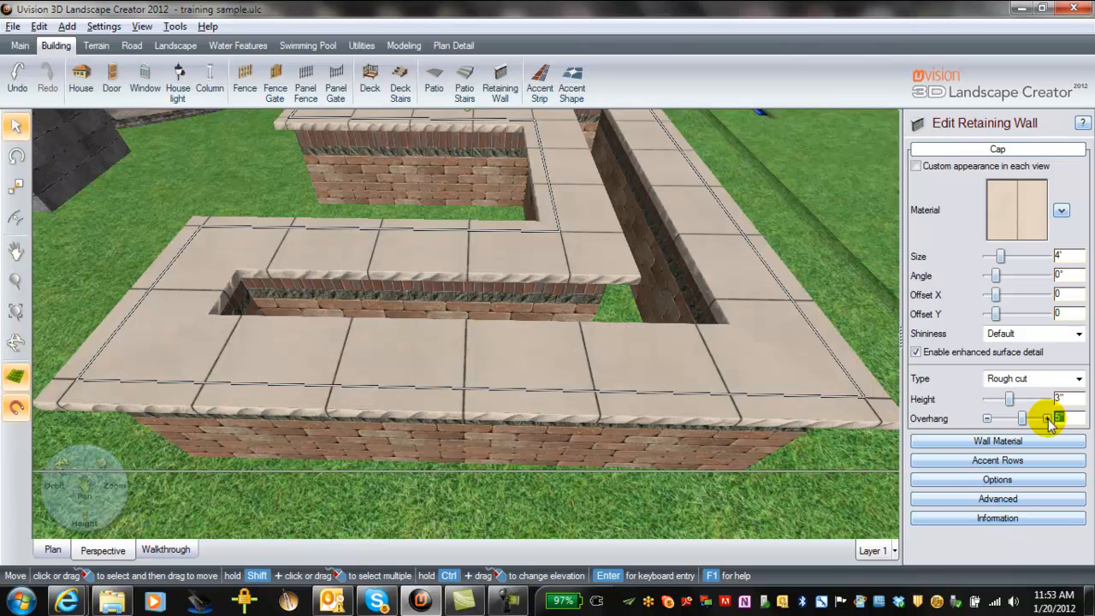
left_click(1048, 418)
left_click(1047, 419)
left_click(1047, 418)
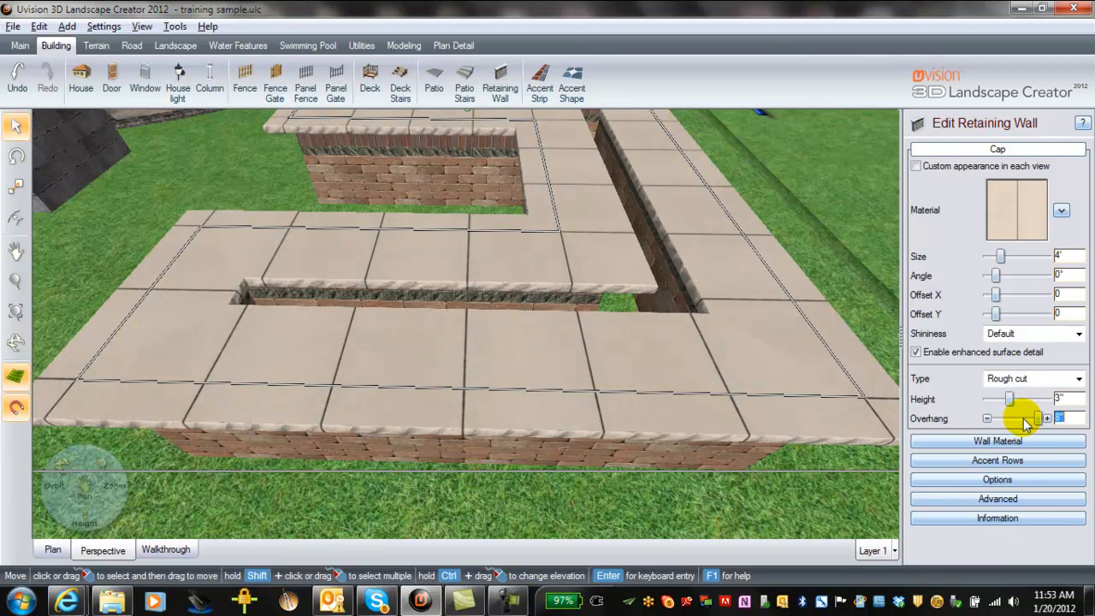
left_click(987, 418)
left_click(987, 418)
left_click(987, 418)
left_click(987, 419)
left_click(987, 418)
left_click(987, 419)
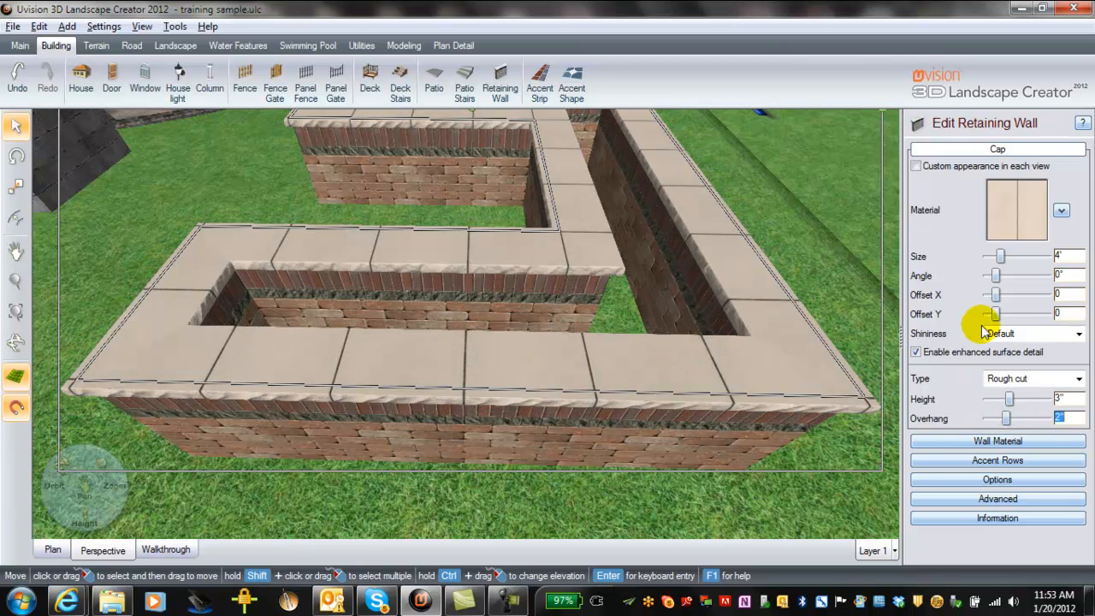
Step: Set the cap material's size to 3'-7" and widen the retaining wall to 2'-10" to fill the gap inside the island
left_click_drag(998, 255, 1001, 257)
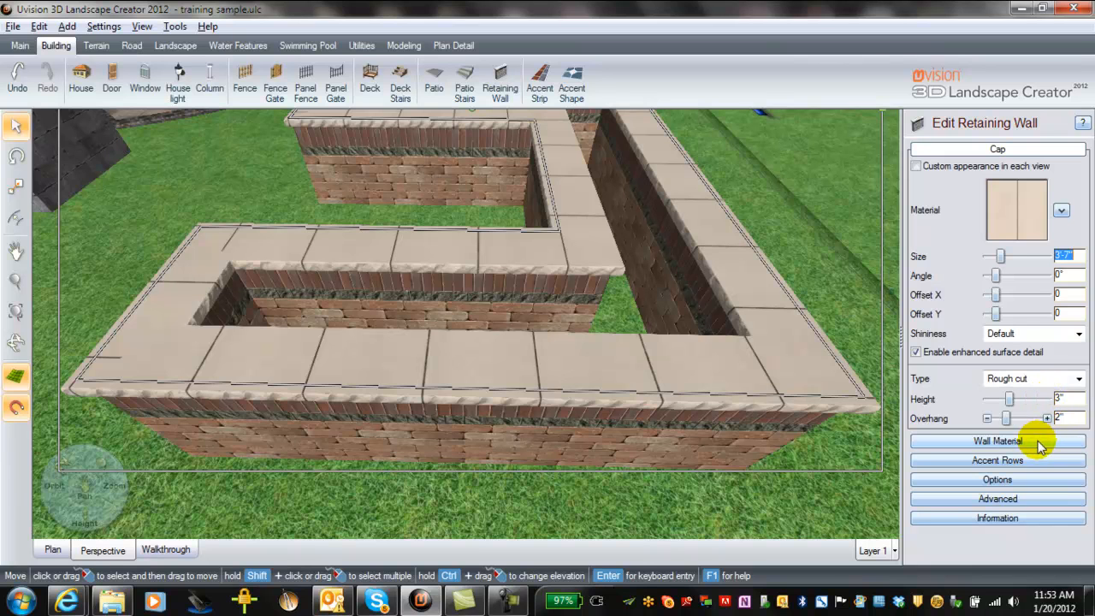
left_click(1008, 477)
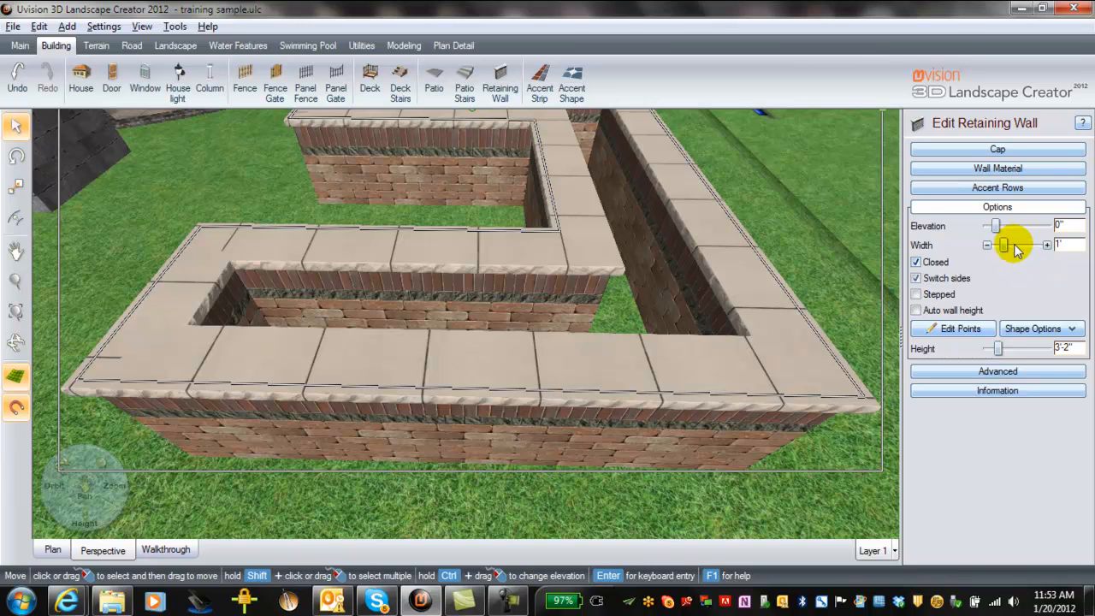
left_click_drag(1003, 243, 1017, 247)
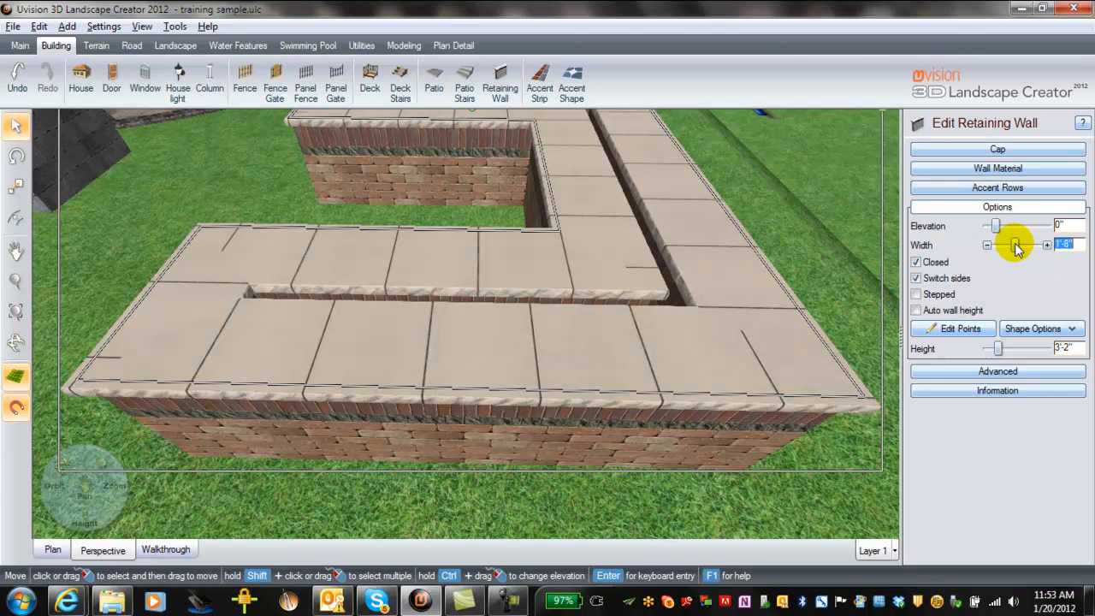
left_click(1046, 245)
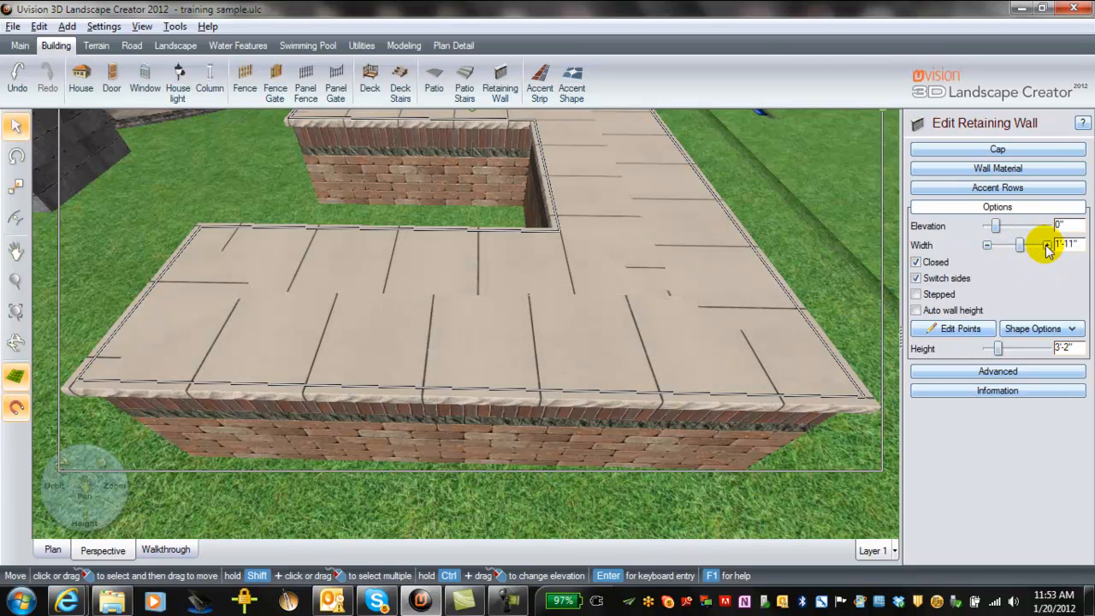
left_click(1046, 245)
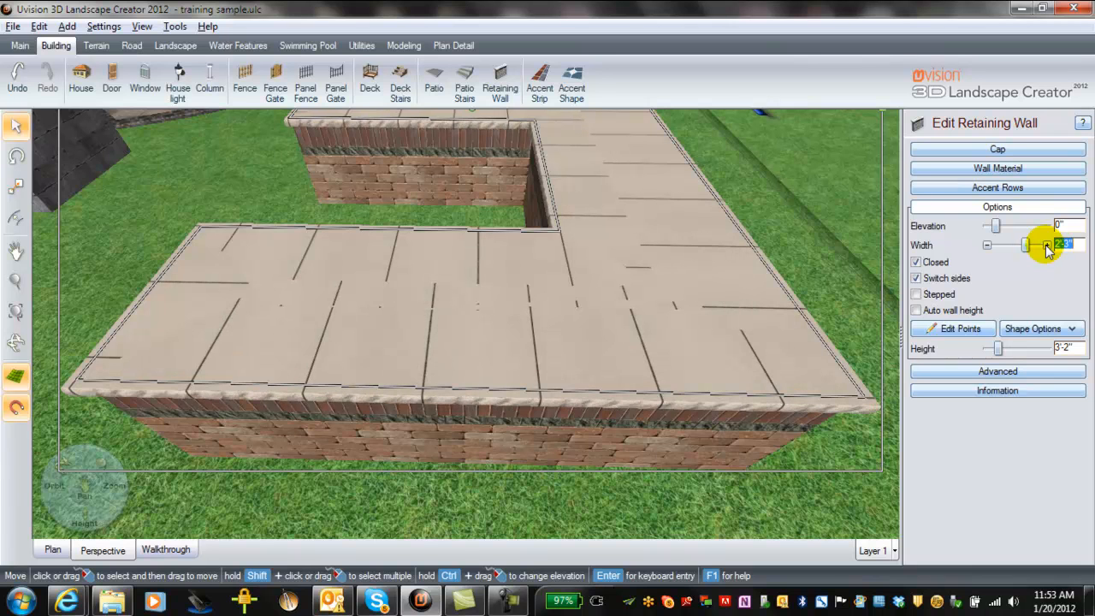
left_click(1046, 245)
left_click(1046, 245)
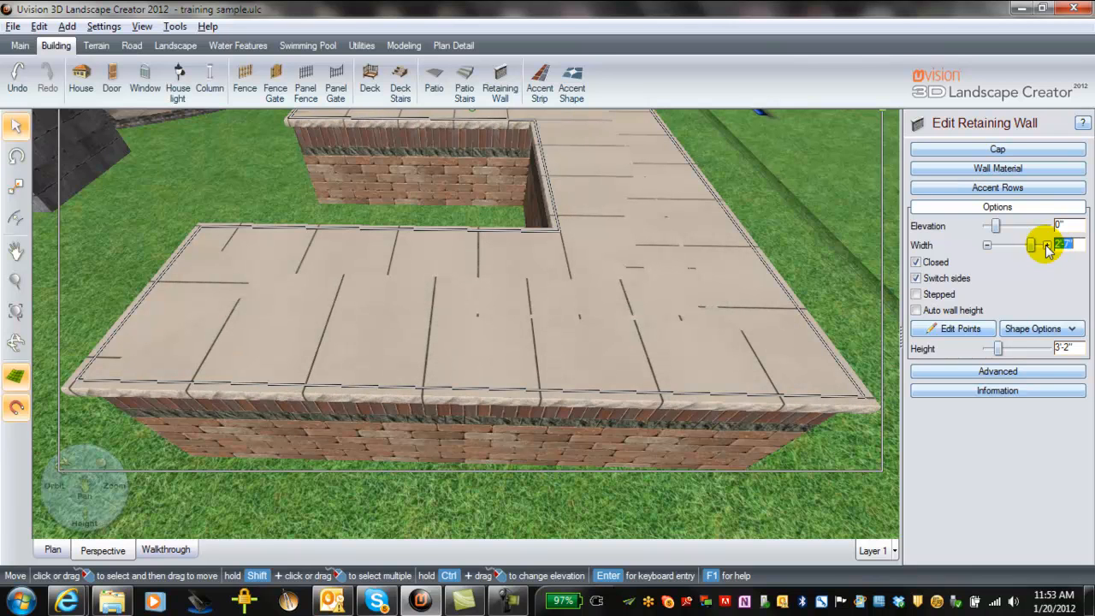
left_click(987, 245)
left_click(987, 246)
left_click(987, 246)
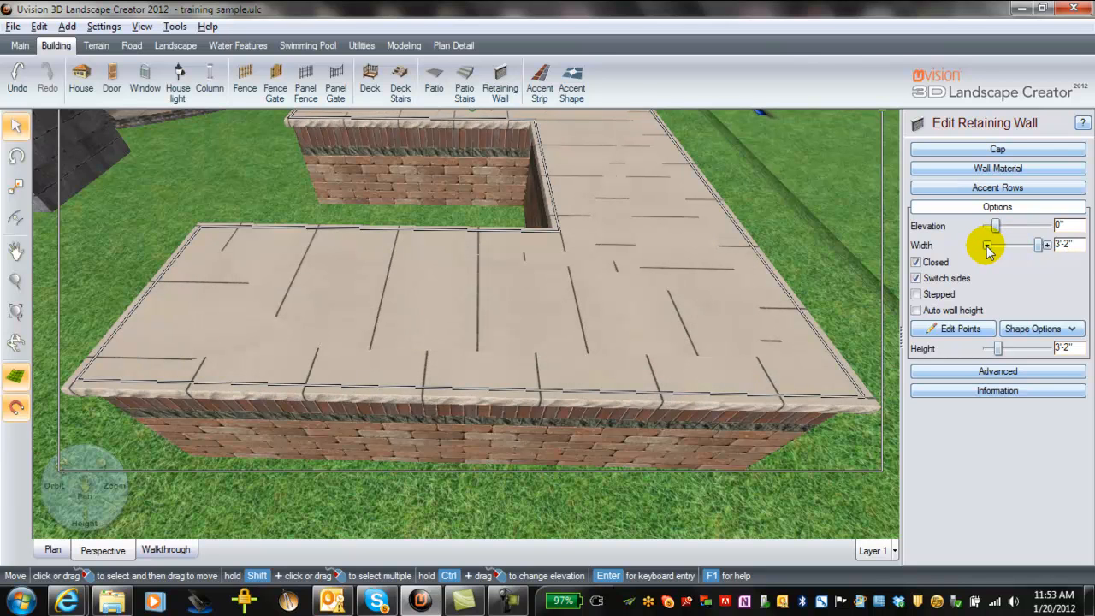
left_click(987, 246)
left_click(987, 245)
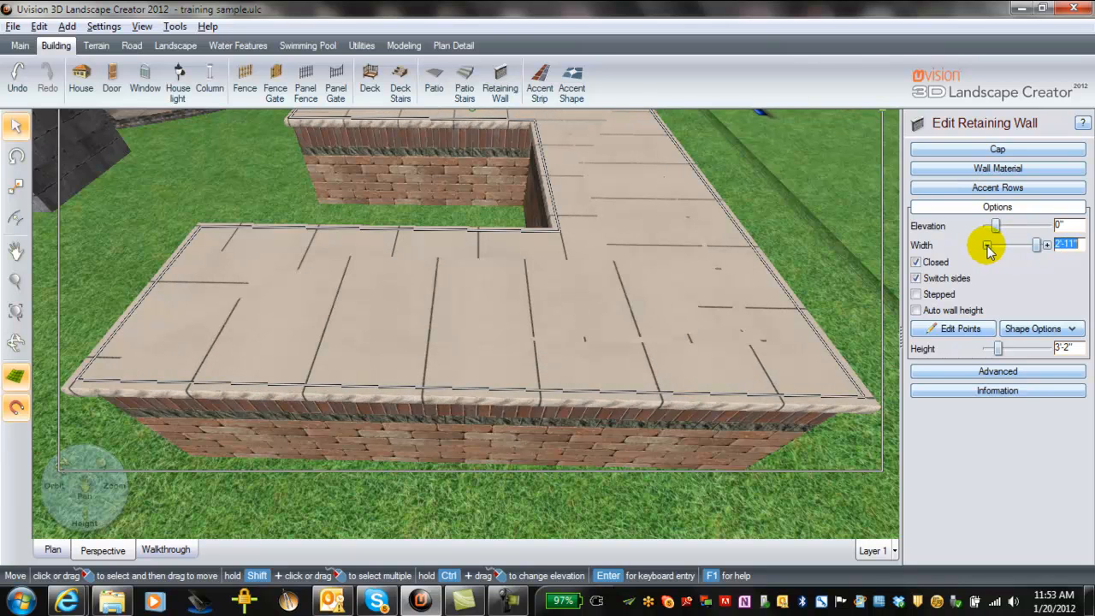
left_click(987, 246)
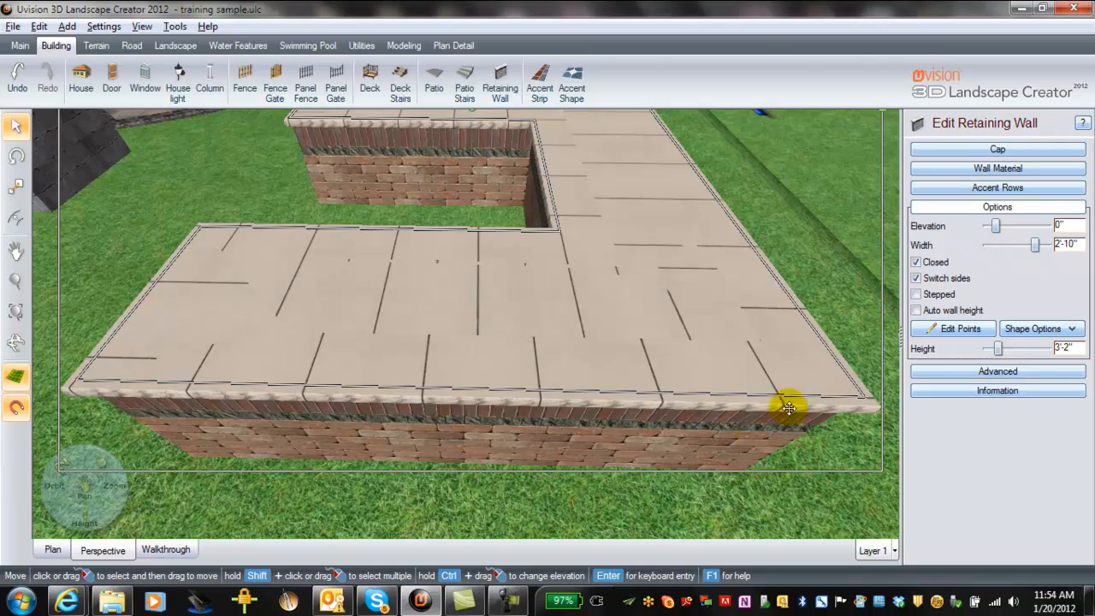
Step: Examine the widened U-shaped island's countertop, accent rows and outer brick faces from a low angle
left_click_drag(729, 445, 791, 400)
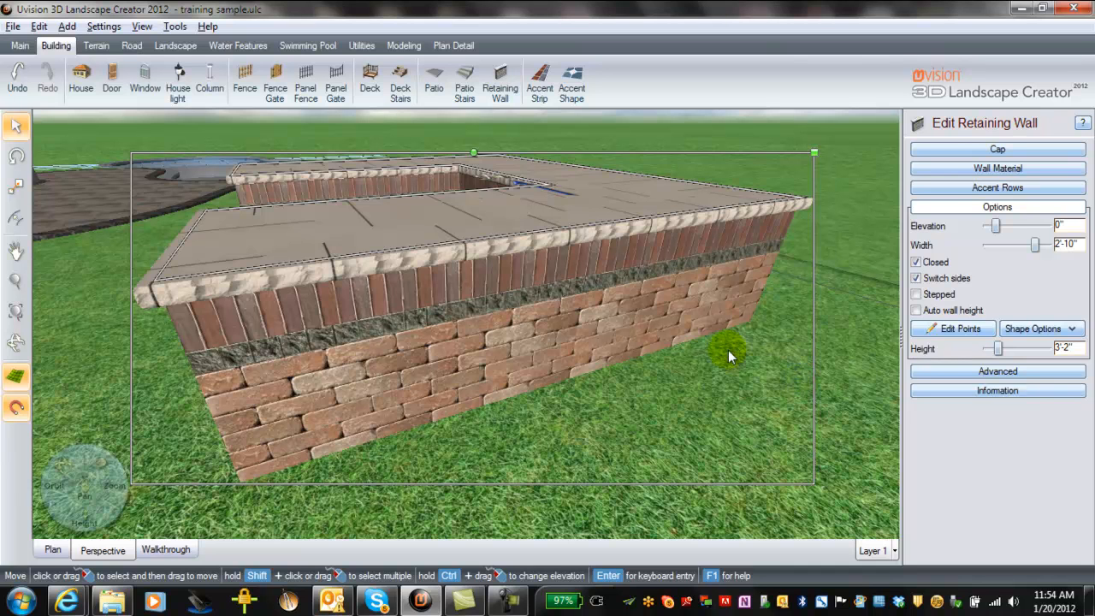
left_click_drag(543, 351, 573, 332)
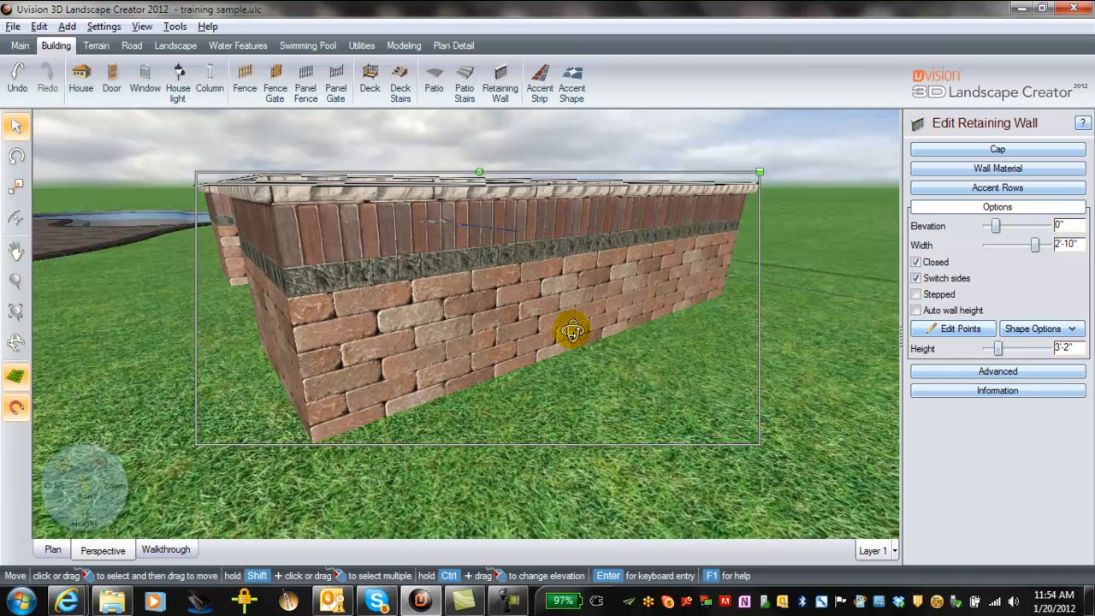